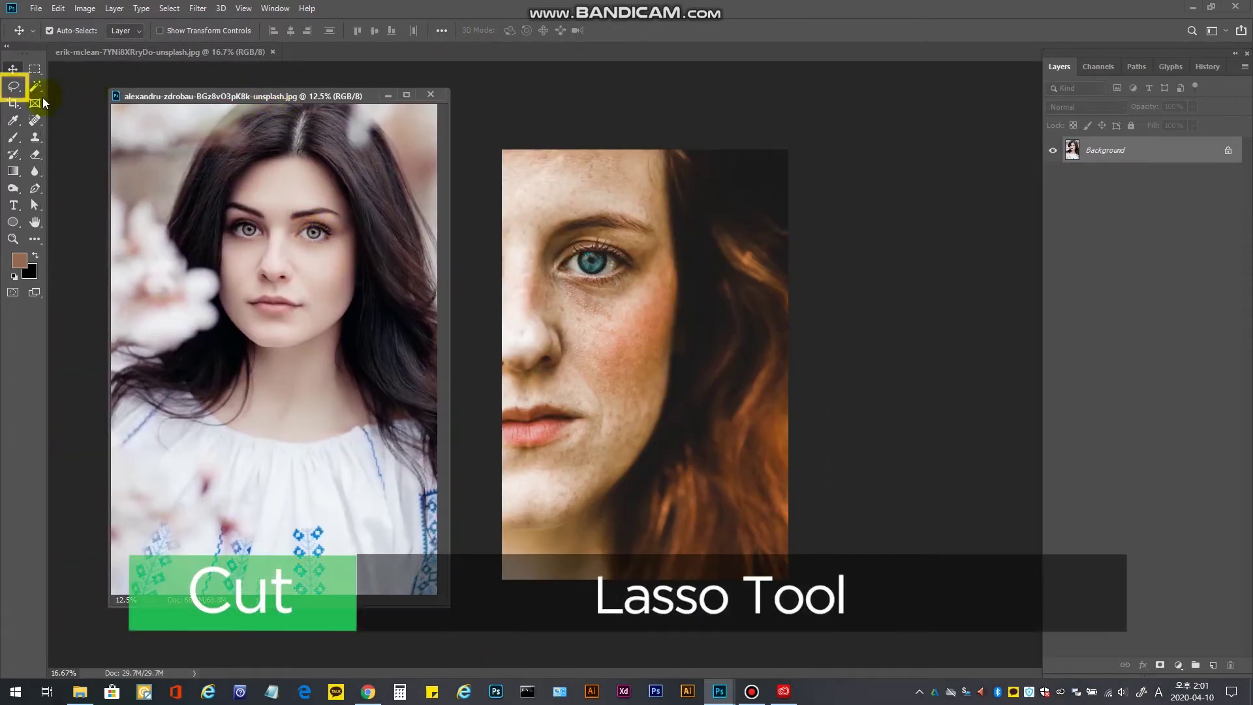
Lasso the half of the dark-haired woman's face with the right-hand eye and move the selection into the red-haired portrait document.
click(10, 87)
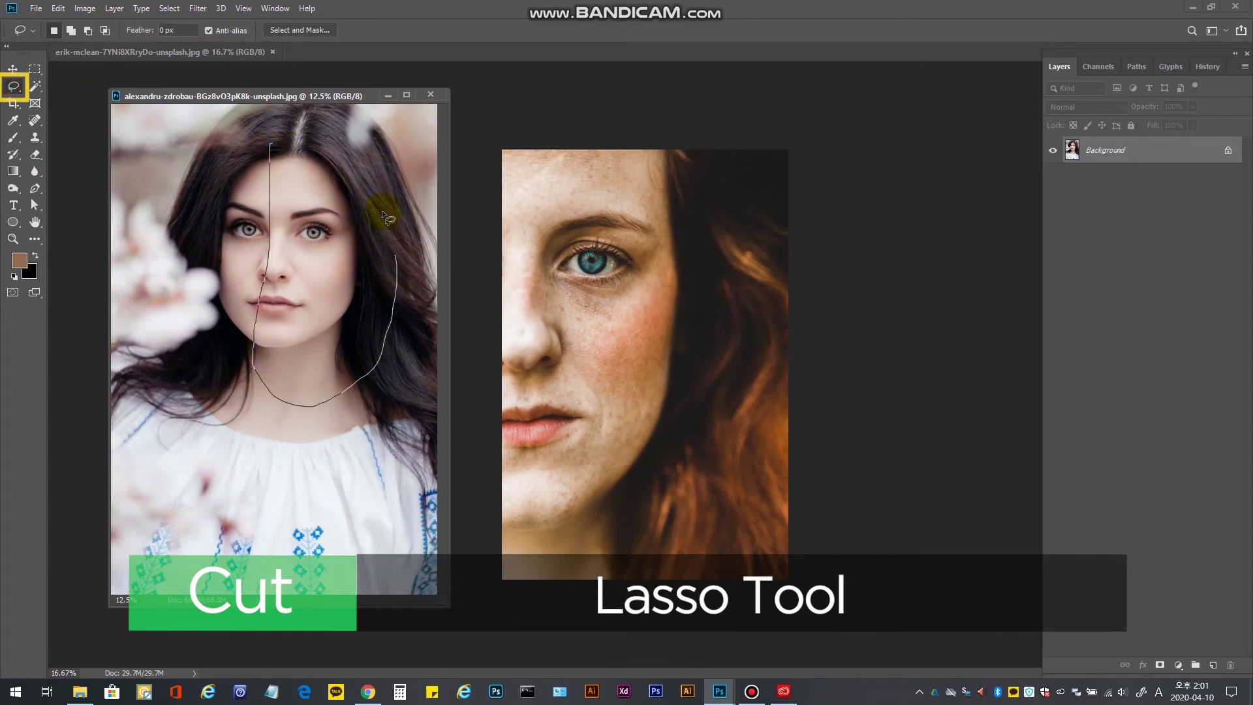
mouse_move(381, 211)
mouse_down()
mouse_move(351, 145)
mouse_move(281, 157)
mouse_up()
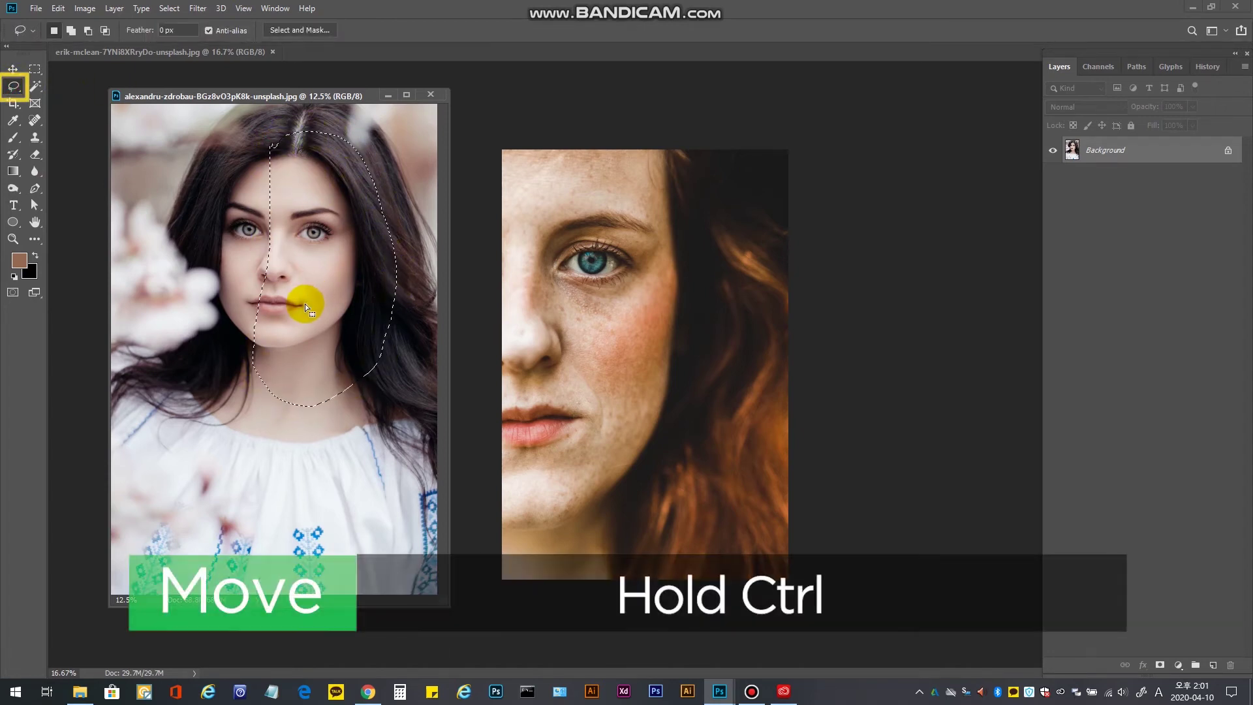
mouse_move(304, 303)
mouse_down()
mouse_move(346, 245)
mouse_move(608, 409)
mouse_up()
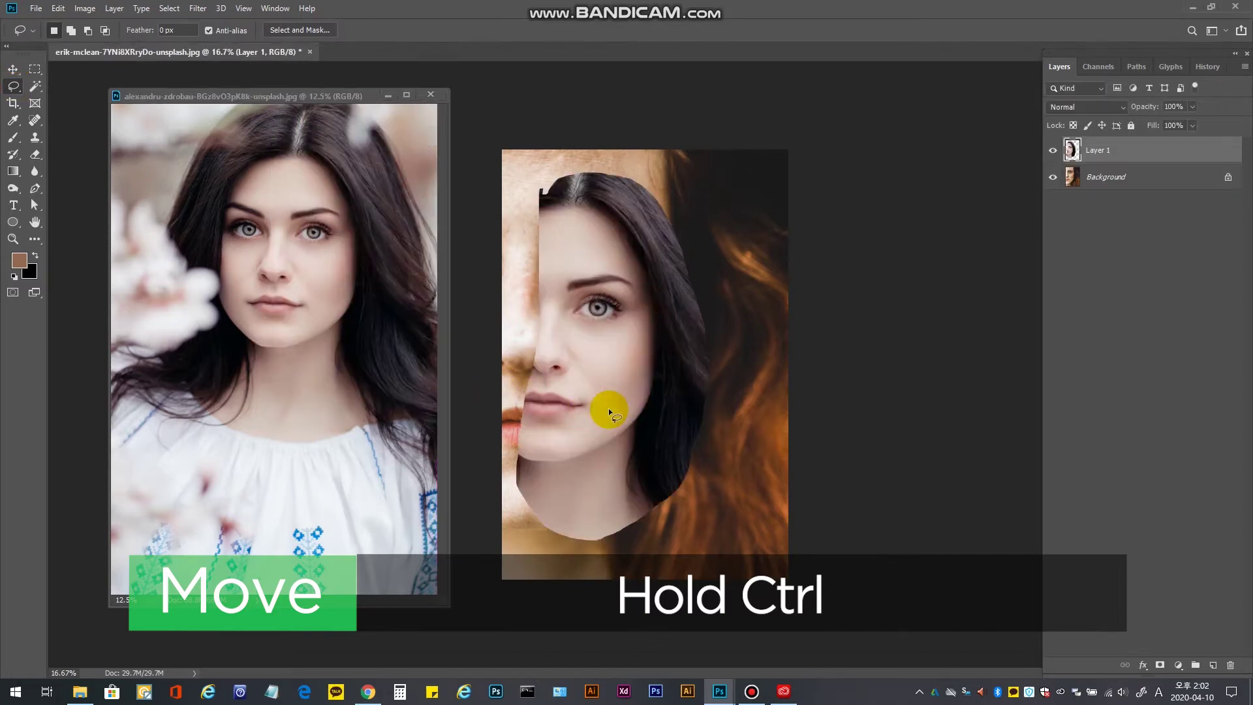
Shift the pasted face slightly, scale it to about 154% with Free Transform, and close the dark-haired source photo.
click(13, 69)
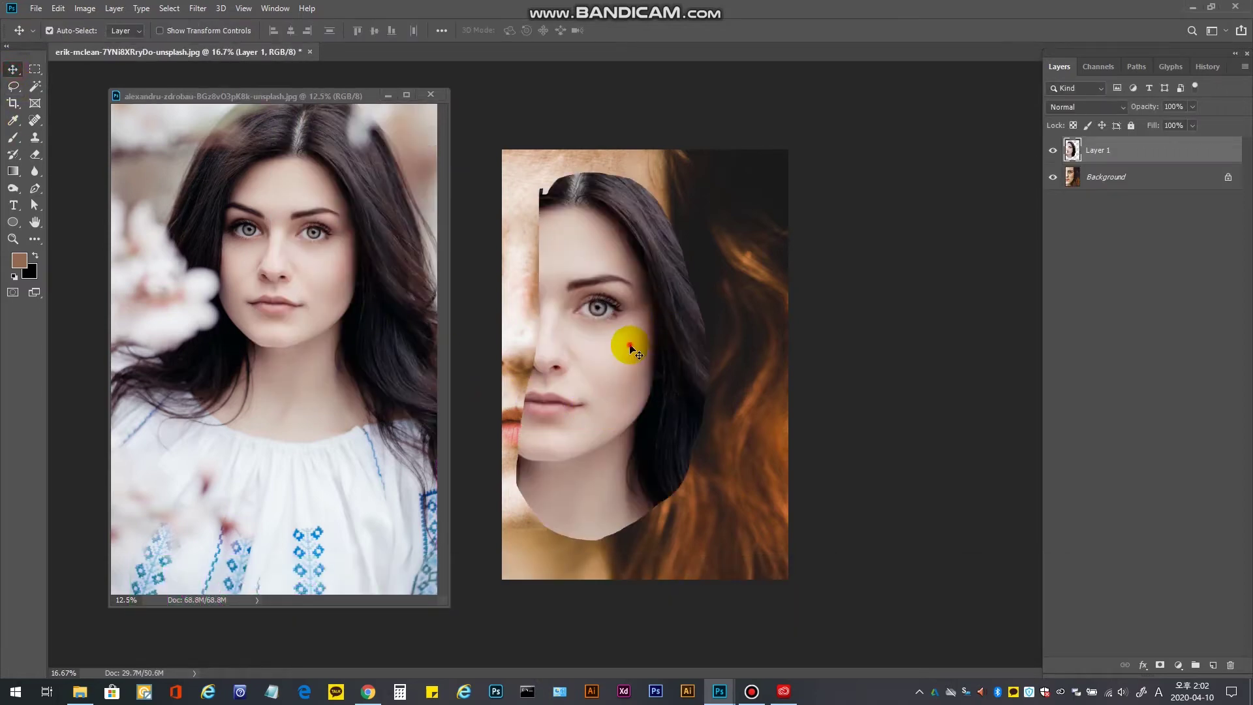
drag(632, 346, 617, 338)
key(ctrl+t)
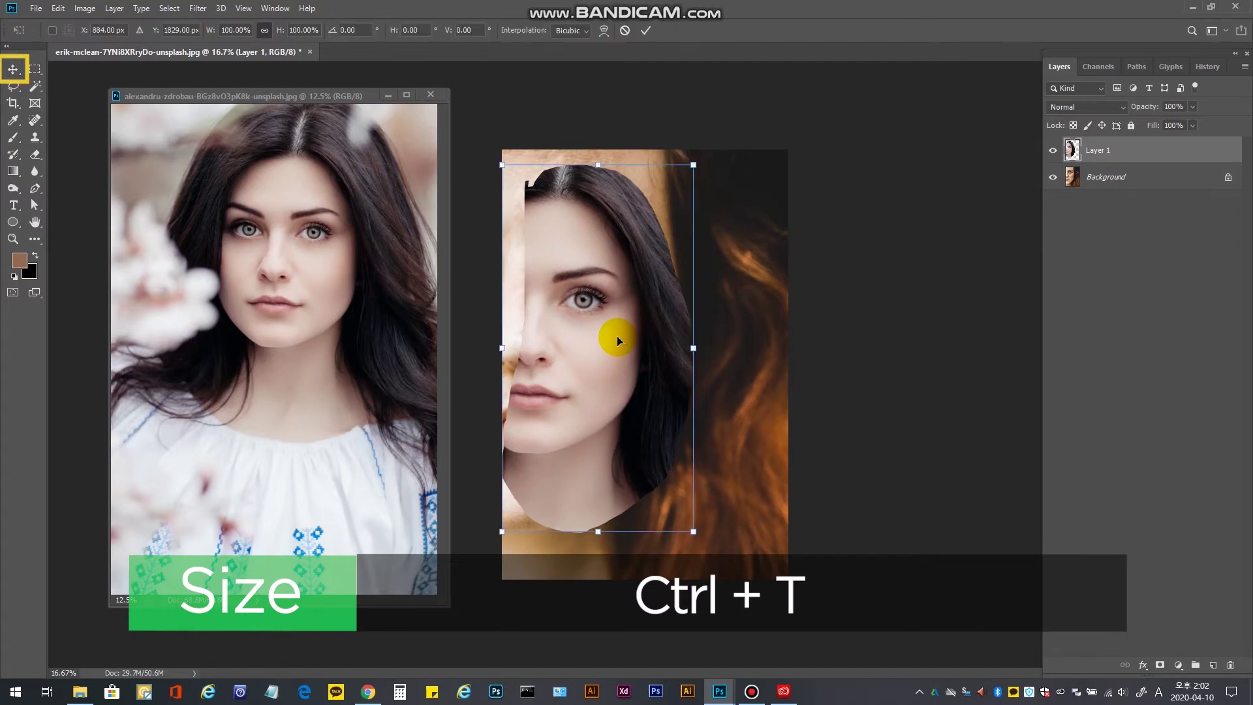
drag(693, 171, 762, 83)
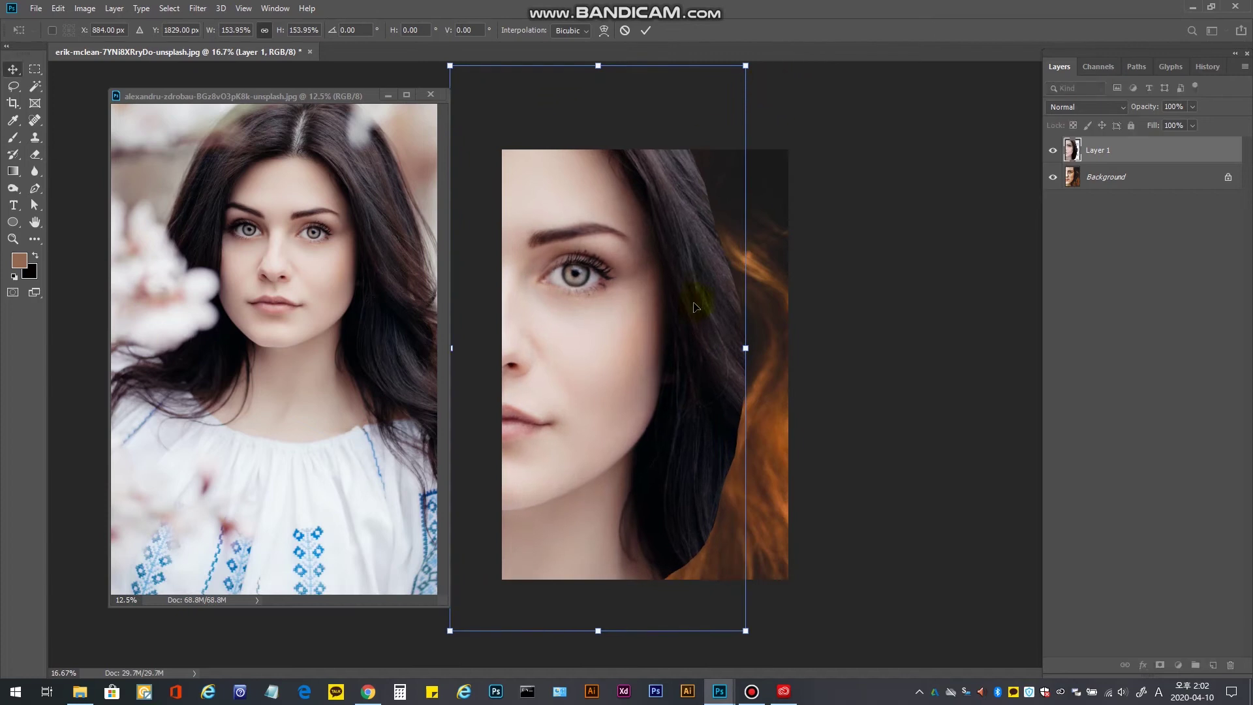
key(Return)
click(430, 95)
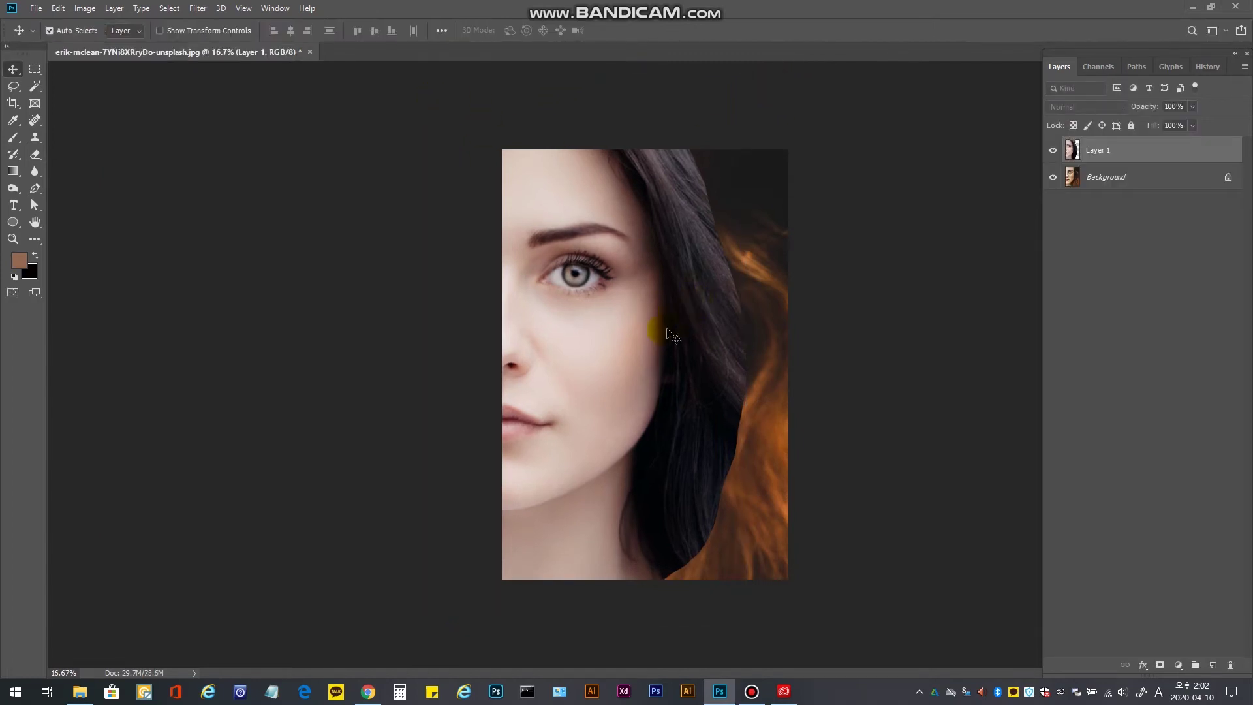
Lower Layer 1's opacity to 45% and move it so its eye lines up with the red-haired woman's eye.
drag(635, 328, 677, 422)
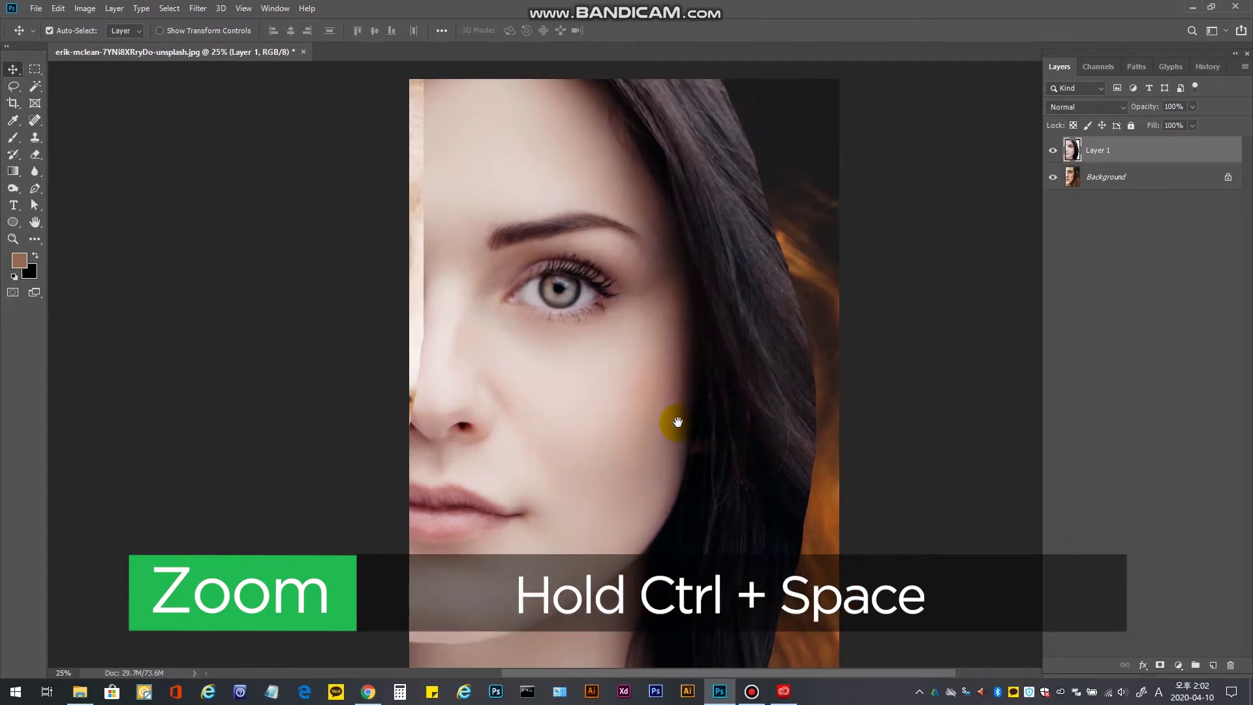
click(1192, 107)
mouse_move(1188, 122)
mouse_down()
mouse_move(1152, 123)
mouse_move(1166, 123)
mouse_up()
drag(621, 327, 603, 288)
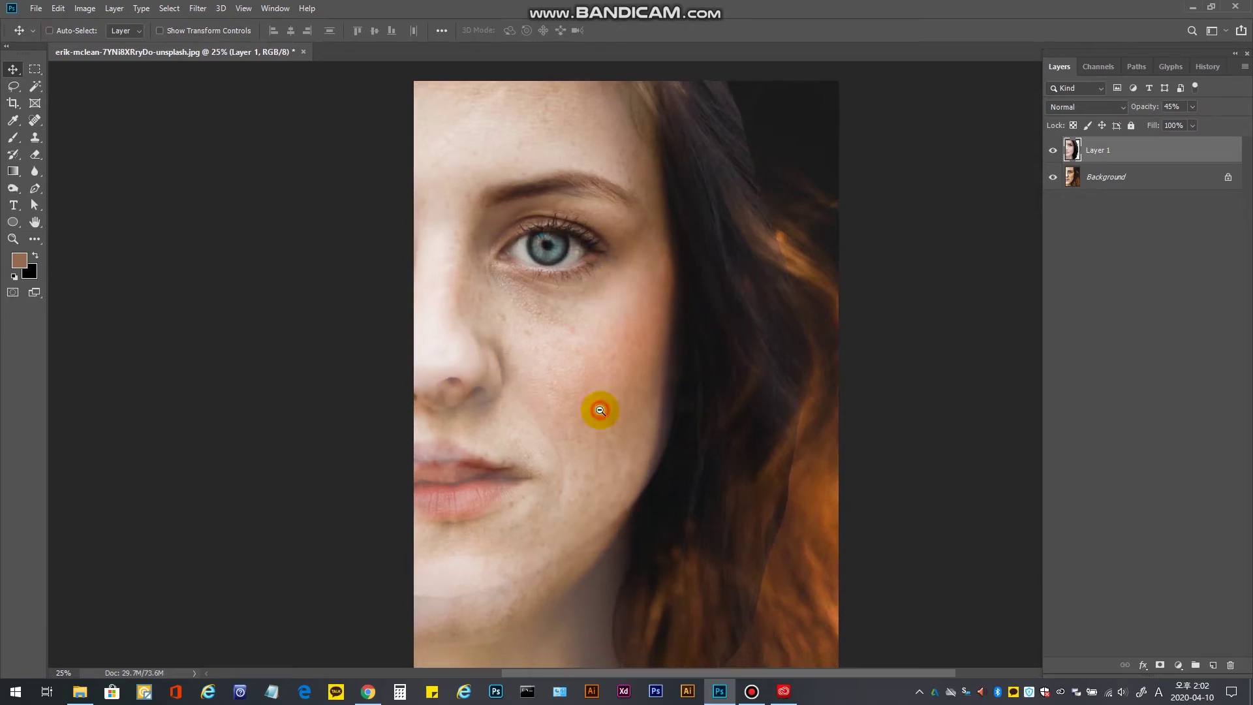
key(ctrl+minus)
key(ctrl+t)
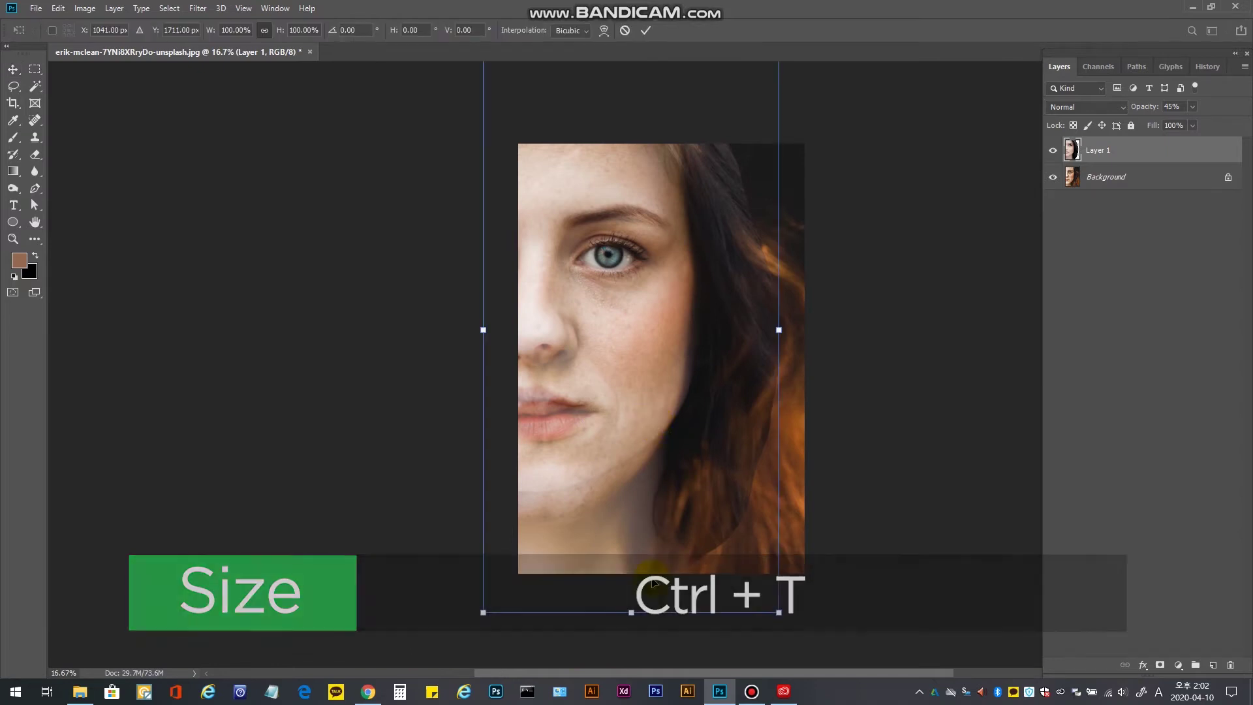
drag(632, 613, 638, 629)
key(ctrl+z)
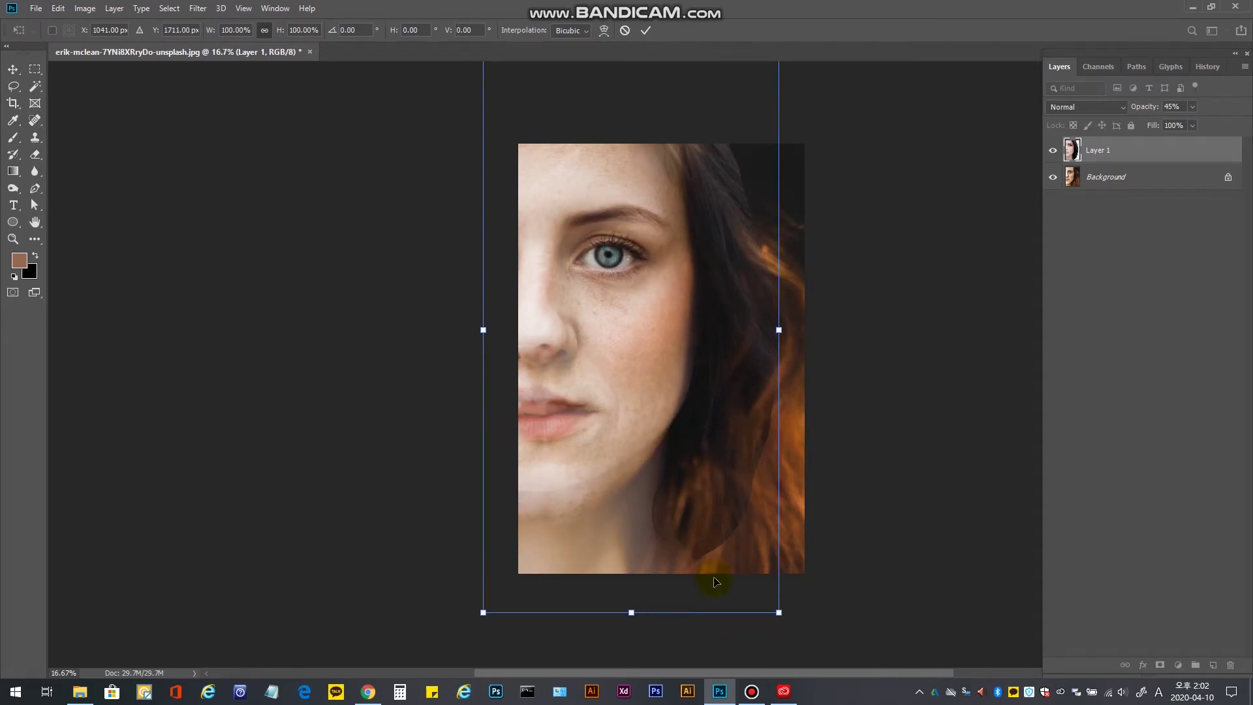
key(Escape)
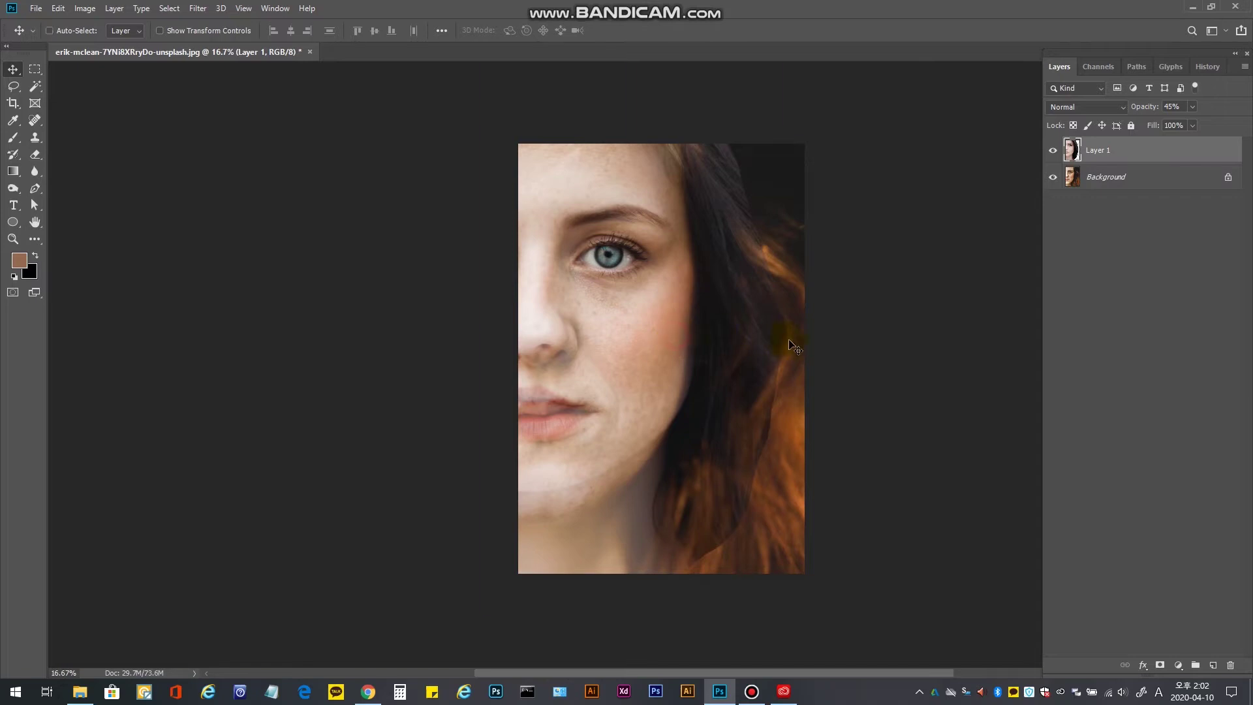
Rotate Layer 1 to about -1.22° with Free Transform and nudge it into alignment with the face underneath.
key(ctrl+t)
drag(825, 327, 837, 296)
drag(590, 349, 600, 353)
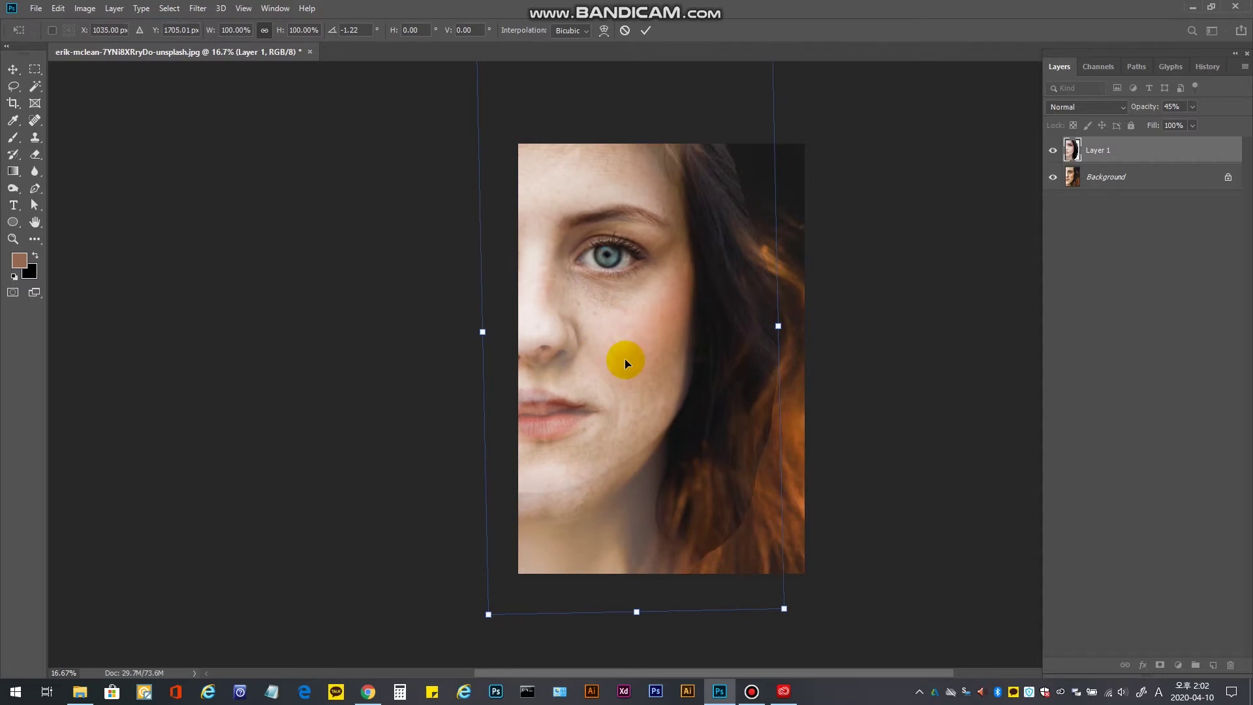
key(Return)
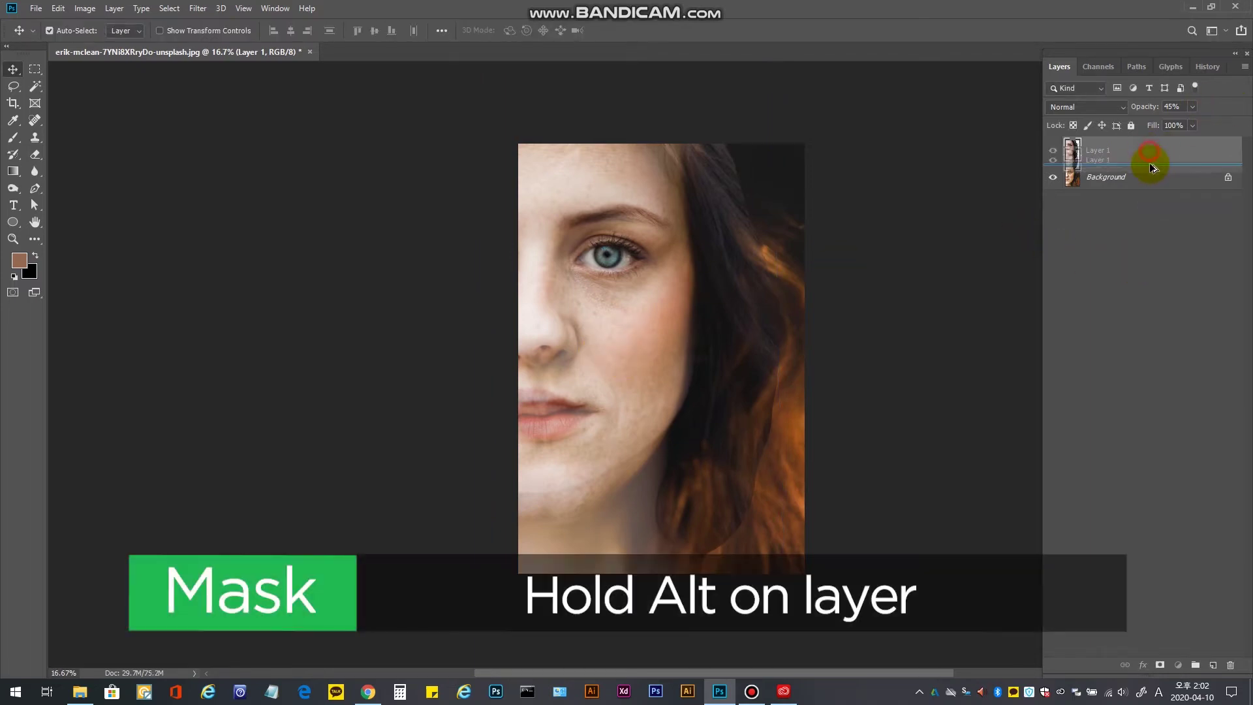
Duplicate Layer 1 directly beneath itself and move the upper layer slightly down toward the underlying mouth and chin.
drag(1149, 155, 1146, 164)
click(1145, 154)
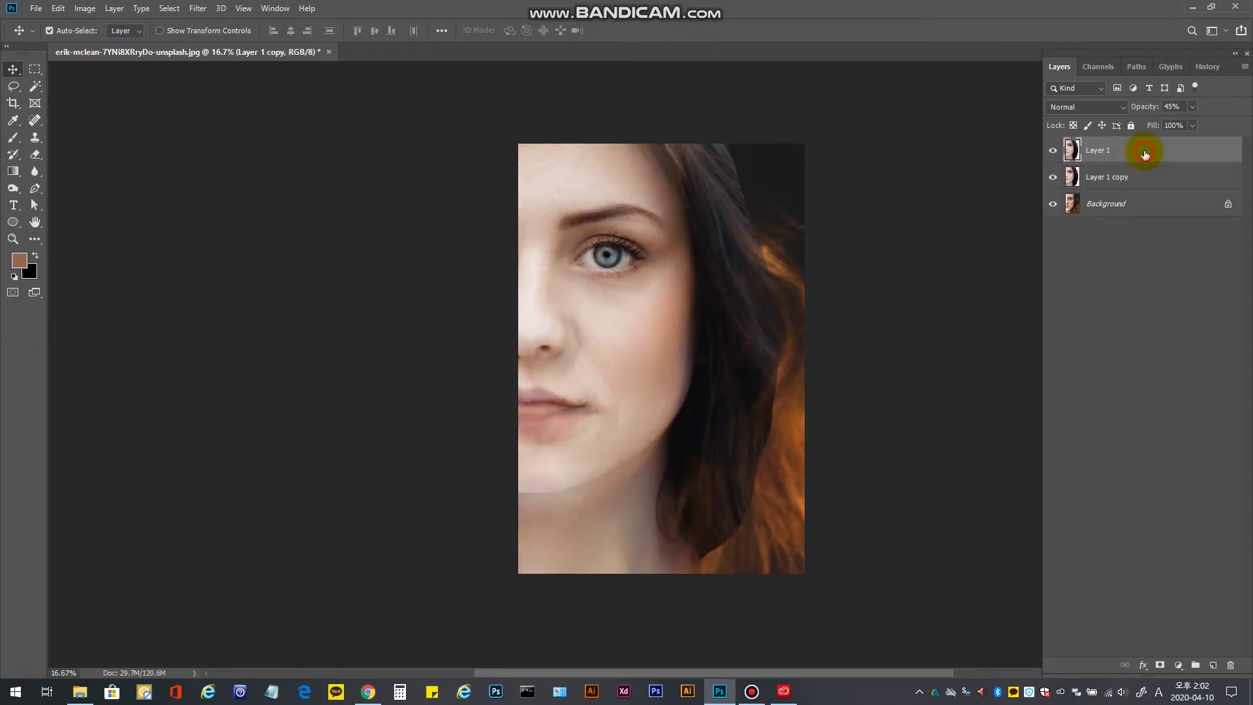
mouse_move(629, 358)
mouse_down()
mouse_move(643, 366)
mouse_move(640, 348)
mouse_move(640, 384)
mouse_move(643, 362)
mouse_up()
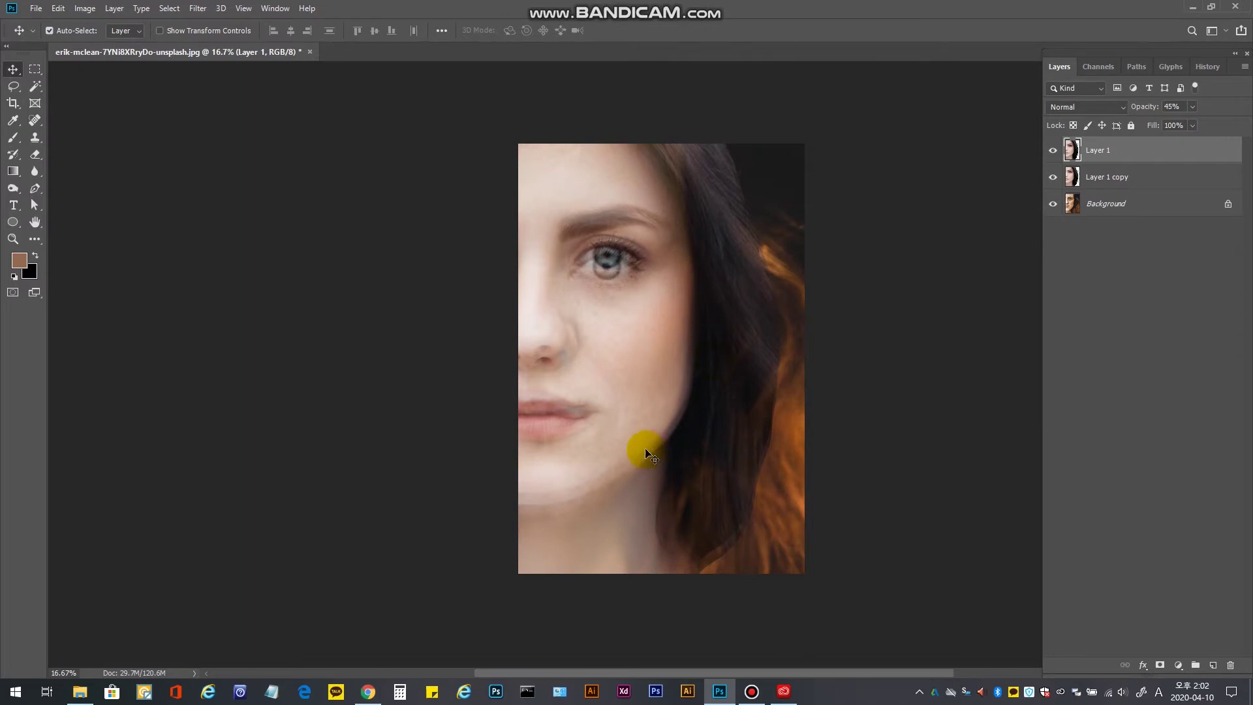
Stretch the upper Layer 1 vertically with Free Transform and reposition it so the mouth and jaw fit the underlying face.
key(ctrl+t)
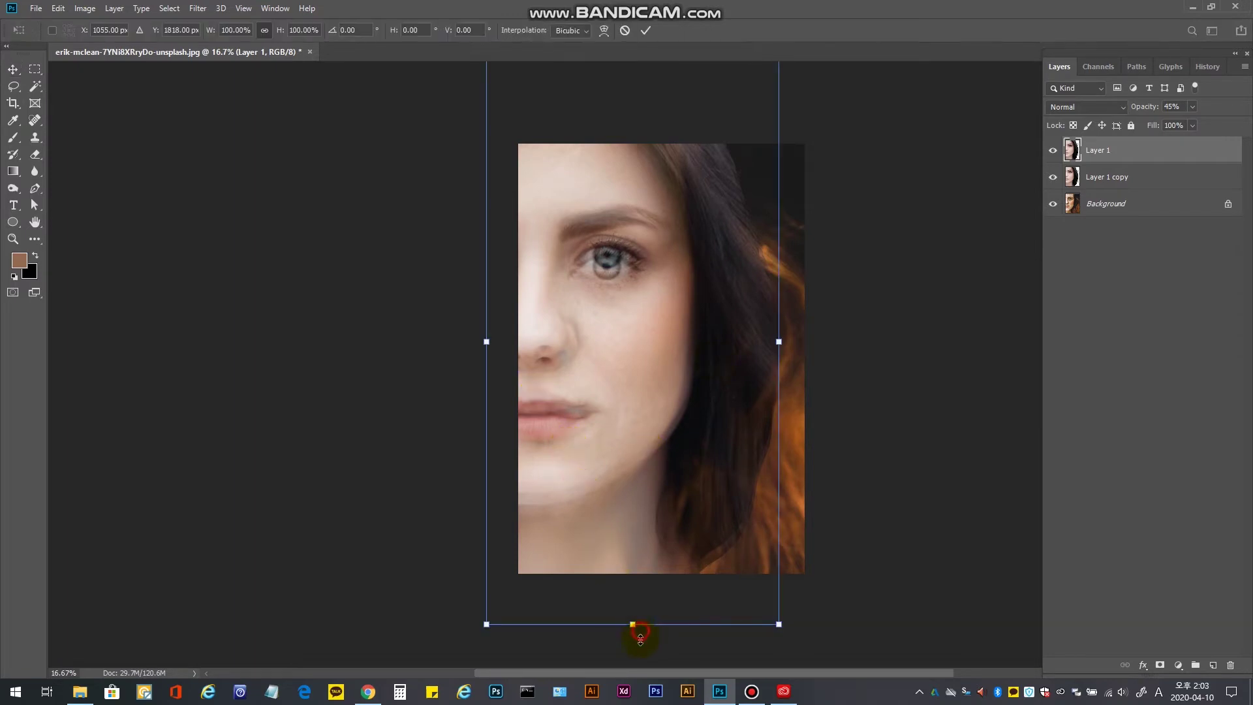
drag(640, 638, 638, 656)
key(ctrl+minus)
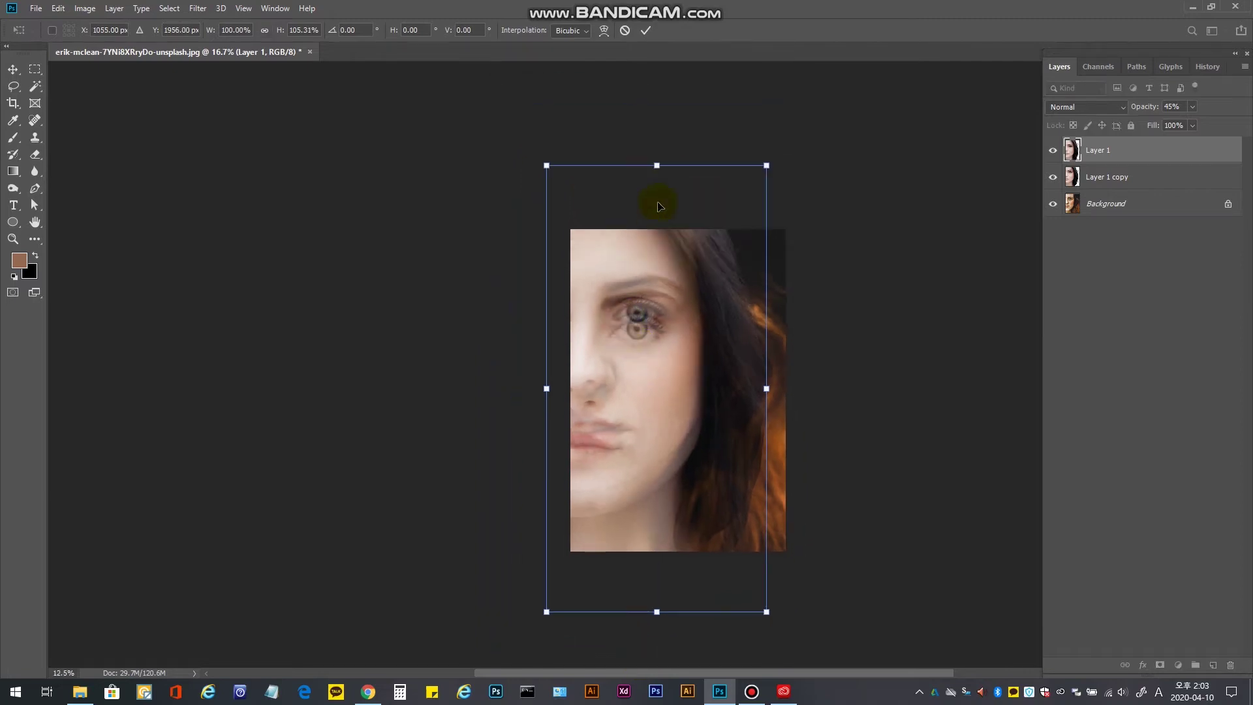
drag(659, 165, 664, 126)
drag(639, 410, 639, 409)
key(Return)
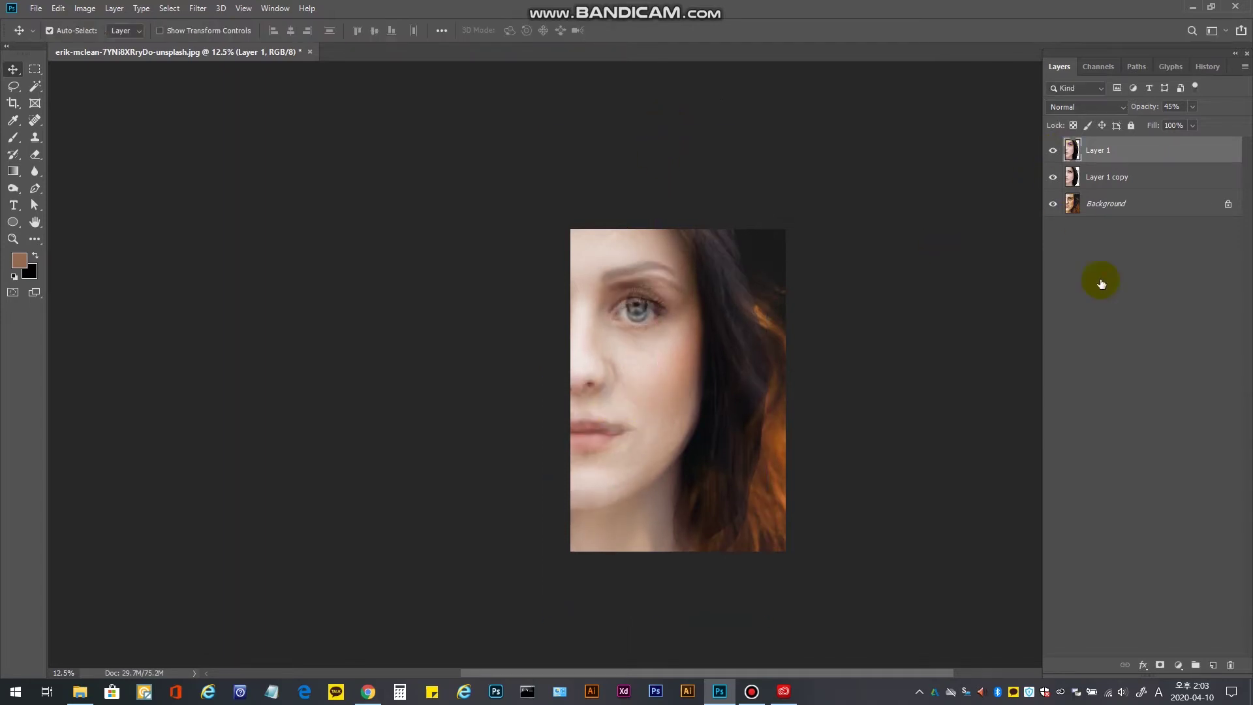
Mask Layer 1 with a short vertical gradient between nose and mouth so only its lower part shows, and check it by toggling visibility.
click(1160, 665)
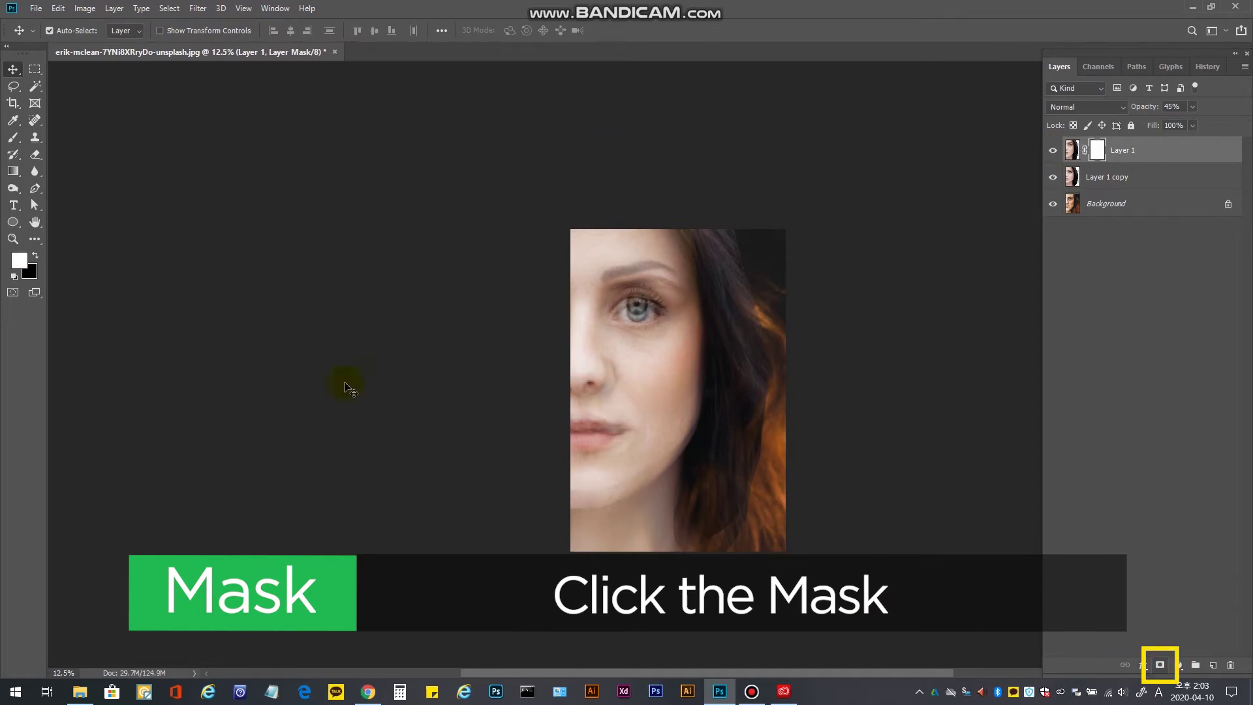
click(11, 172)
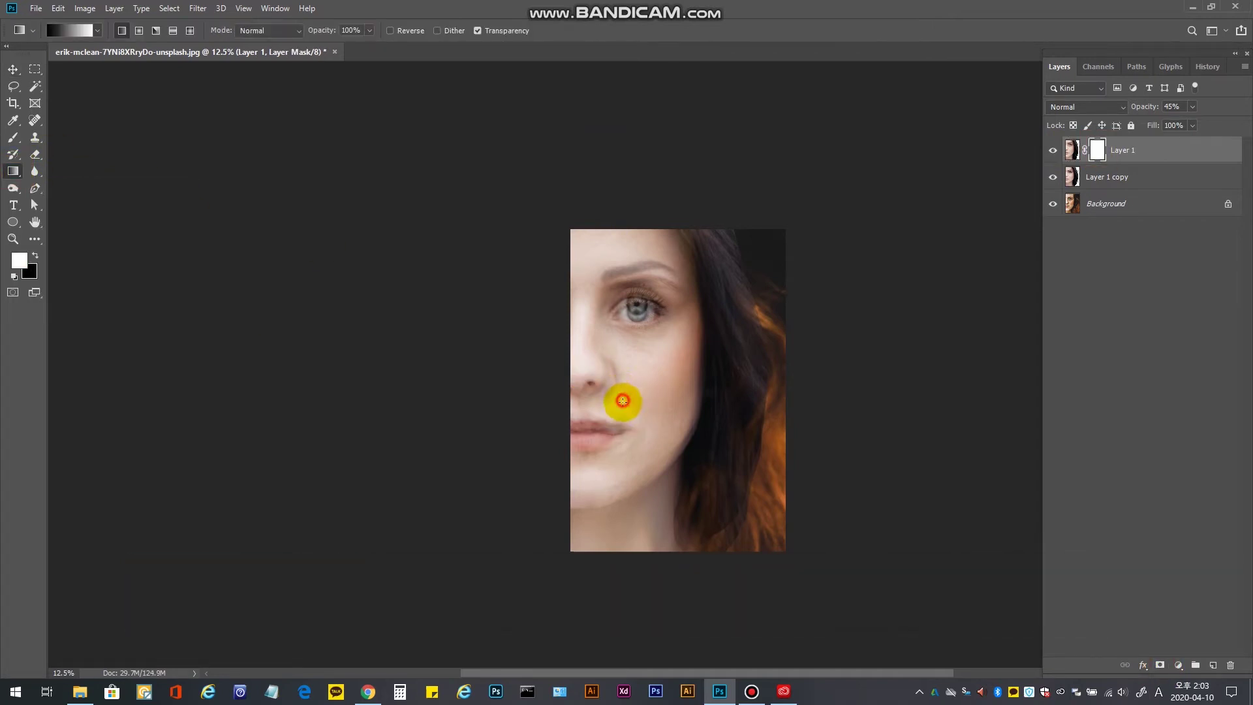
drag(622, 400, 622, 415)
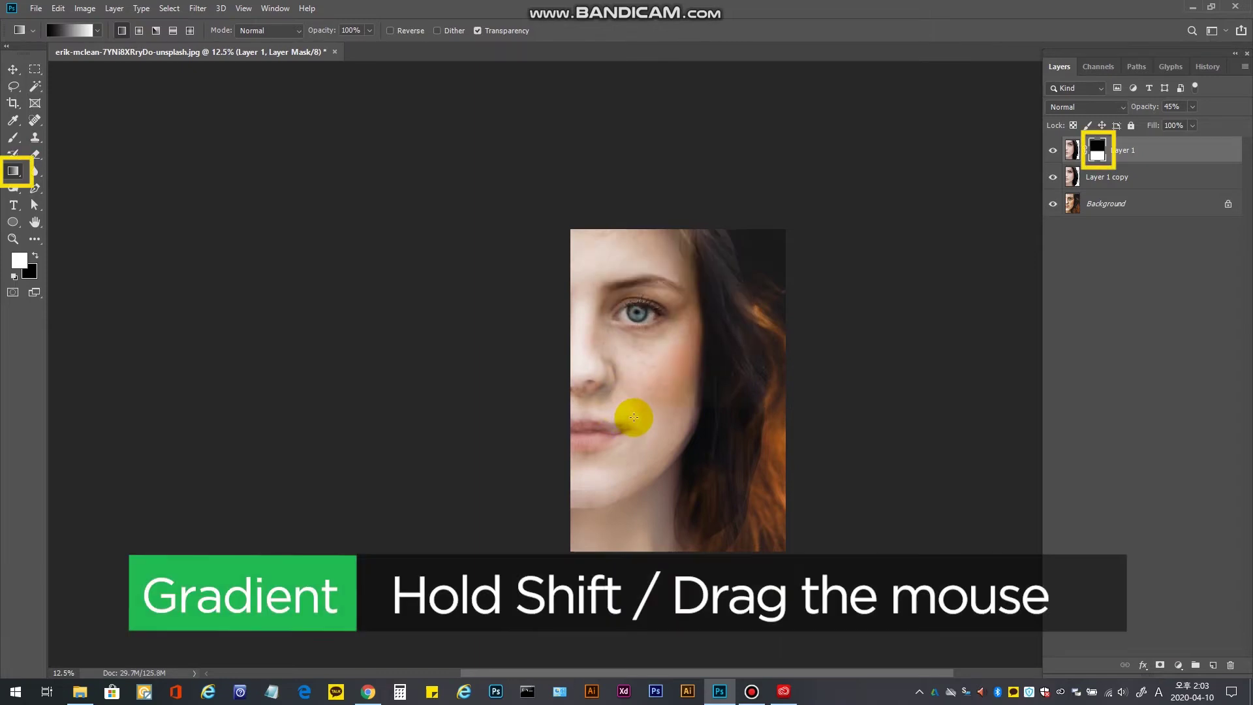
click(13, 69)
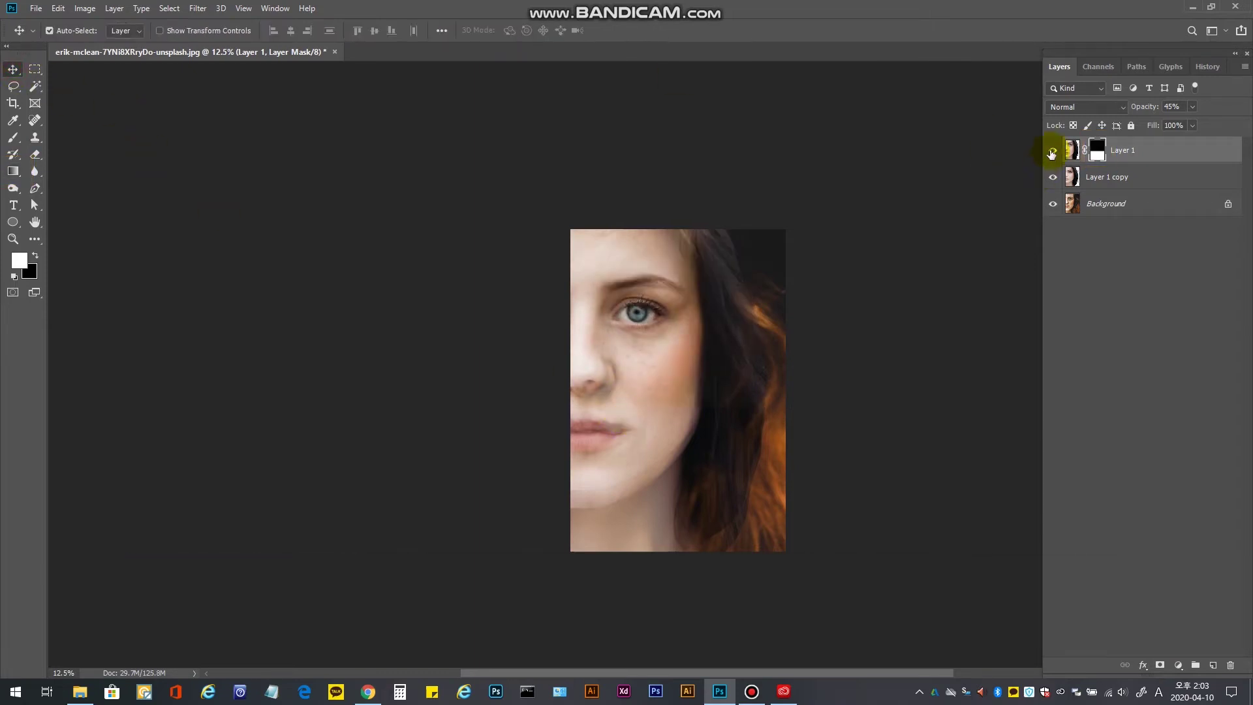
click(1052, 151)
click(1051, 150)
Mask Layer 1 copy with a short vertical gradient between mouth and nose so only its upper part shows, checking the layer's visibility.
click(1053, 177)
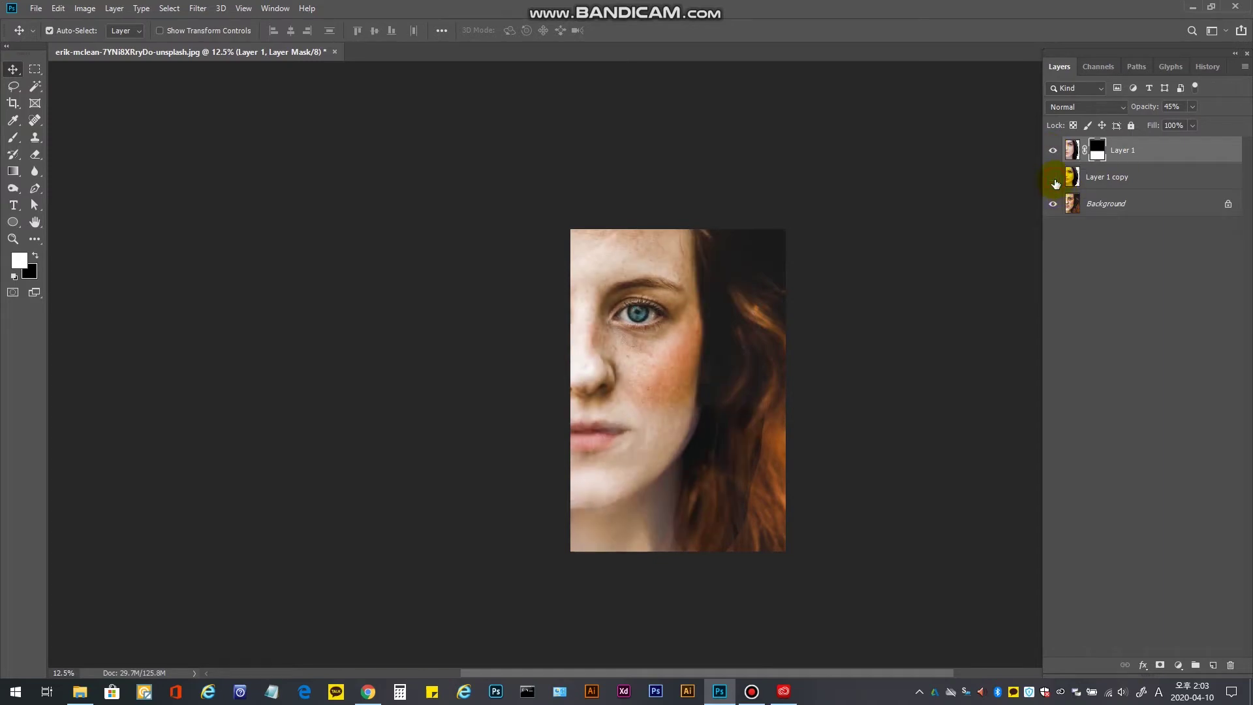
click(1053, 178)
click(1078, 182)
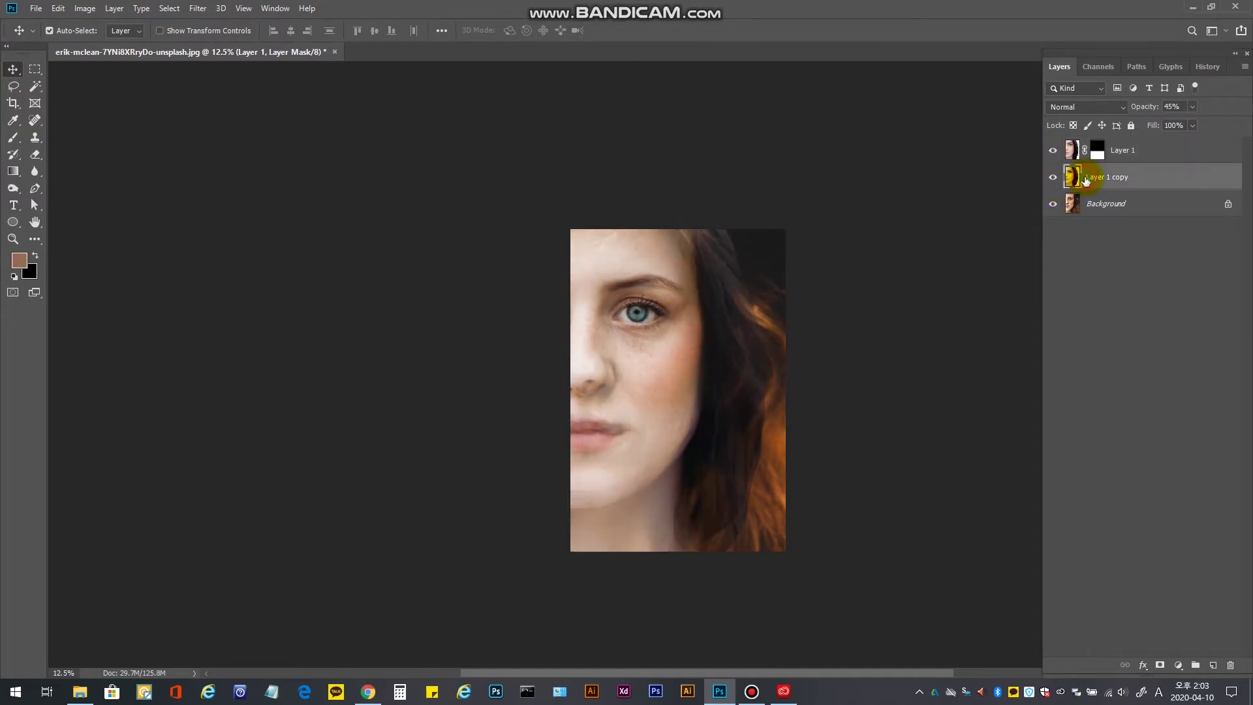
click(1160, 663)
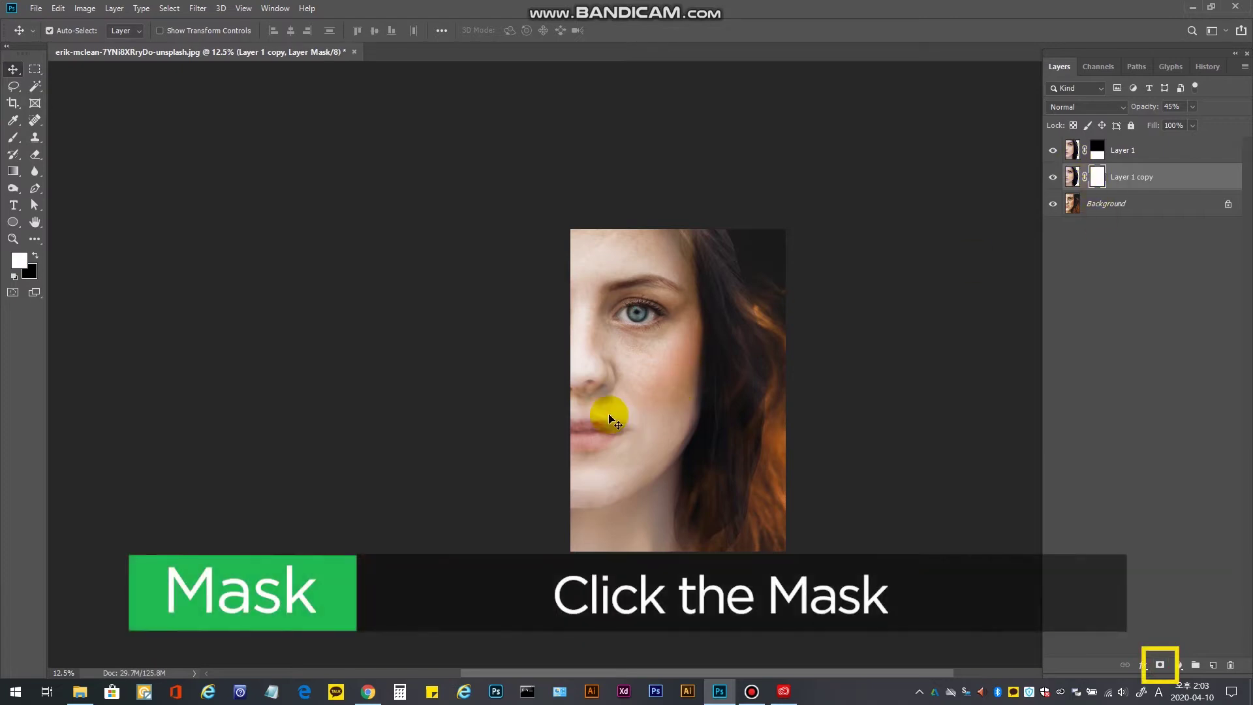
click(15, 171)
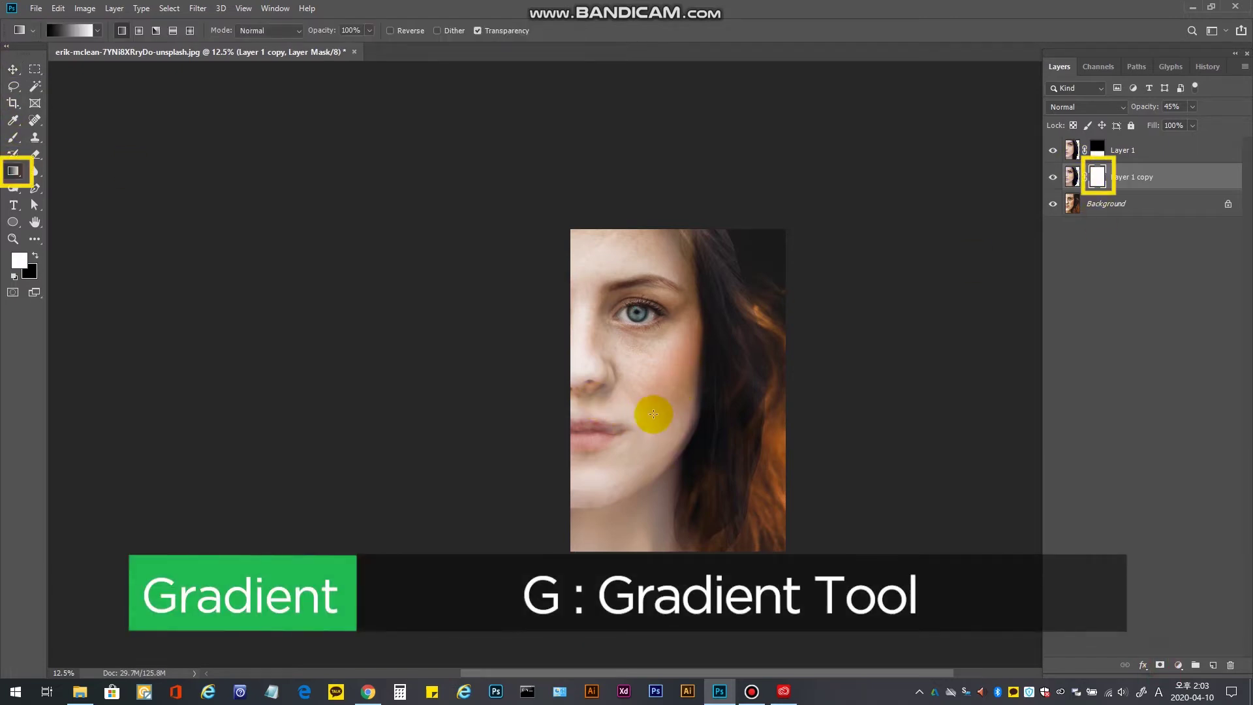
drag(629, 418, 628, 402)
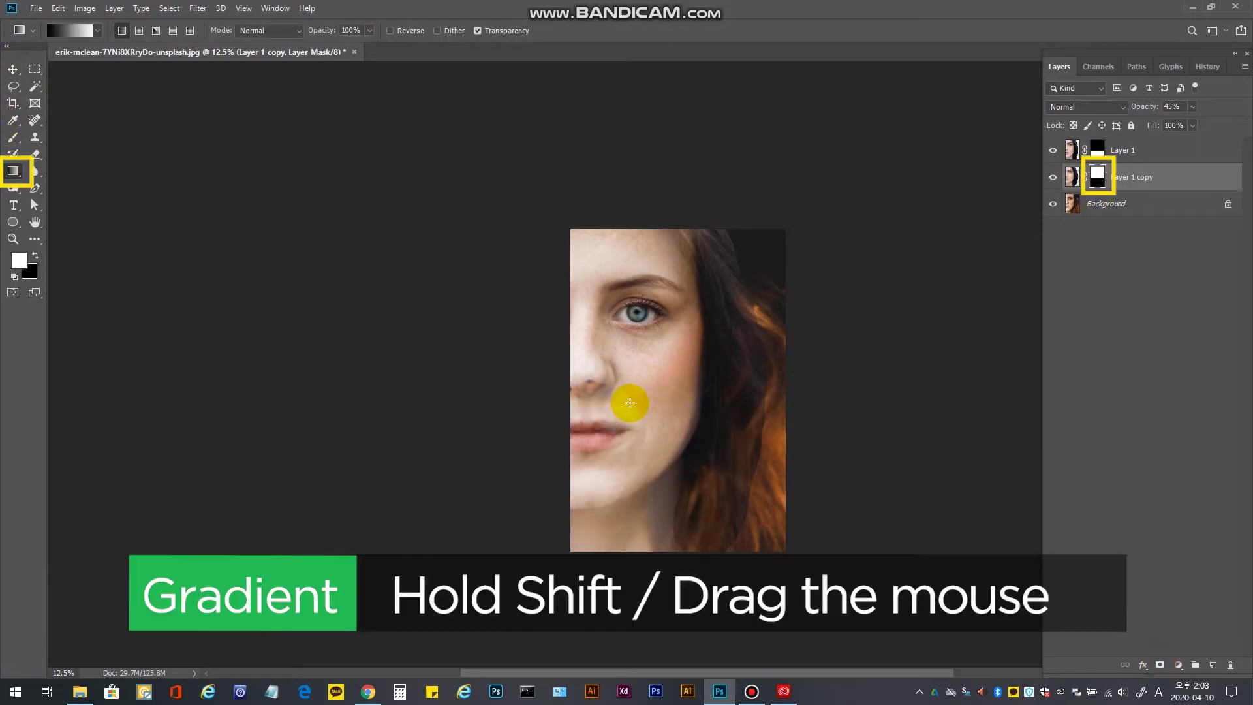
key(v)
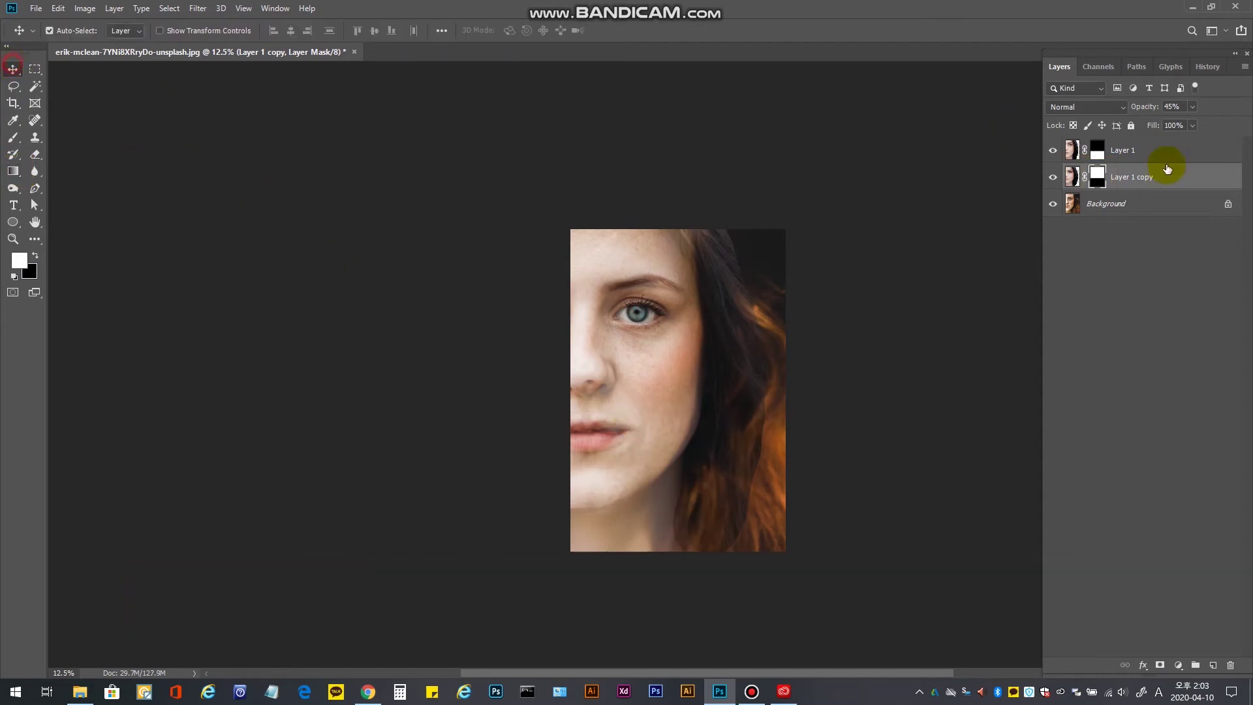
click(1052, 176)
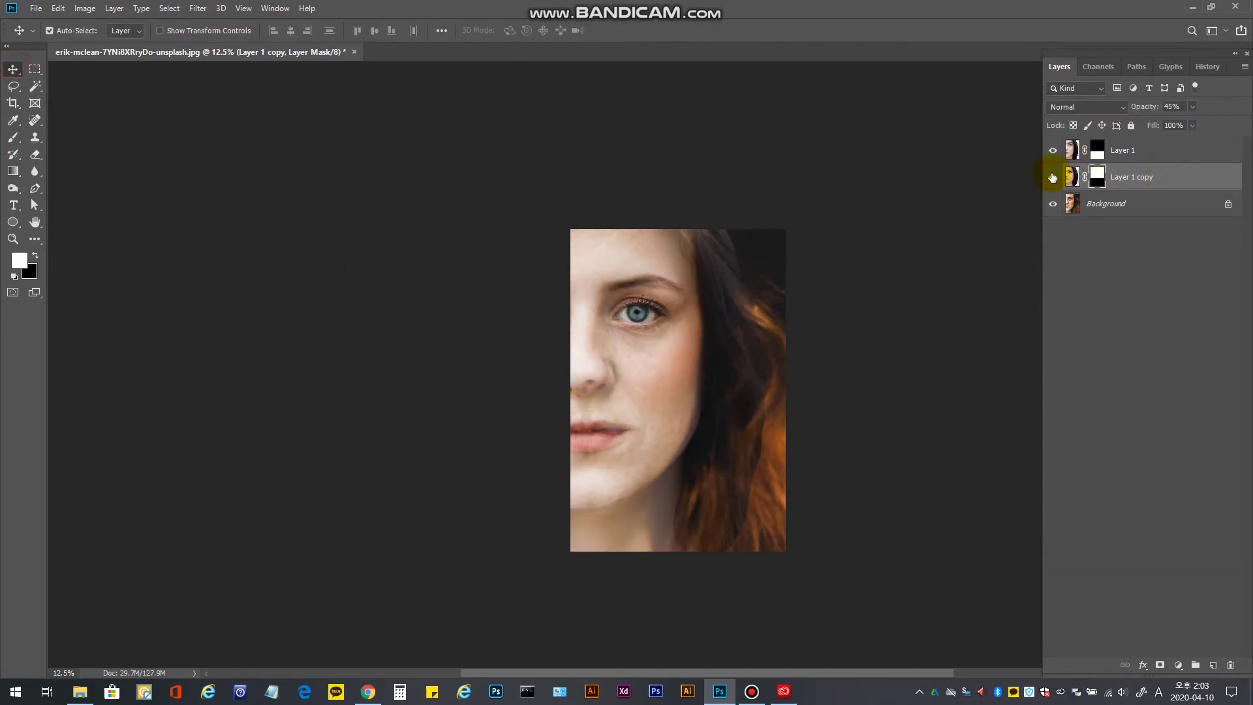
Set the opacity of both Layer 1 and Layer 1 copy to 100% and deselect the layers.
shift+click(1130, 155)
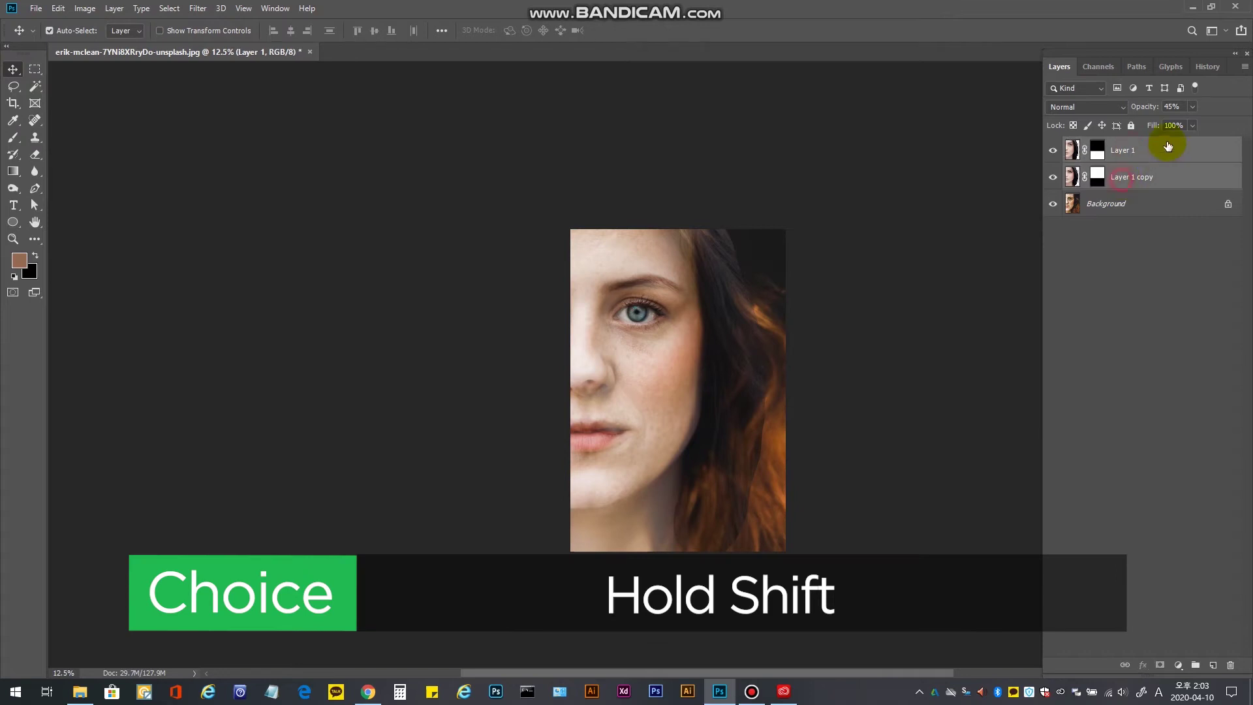
click(1191, 106)
drag(1193, 126, 1246, 124)
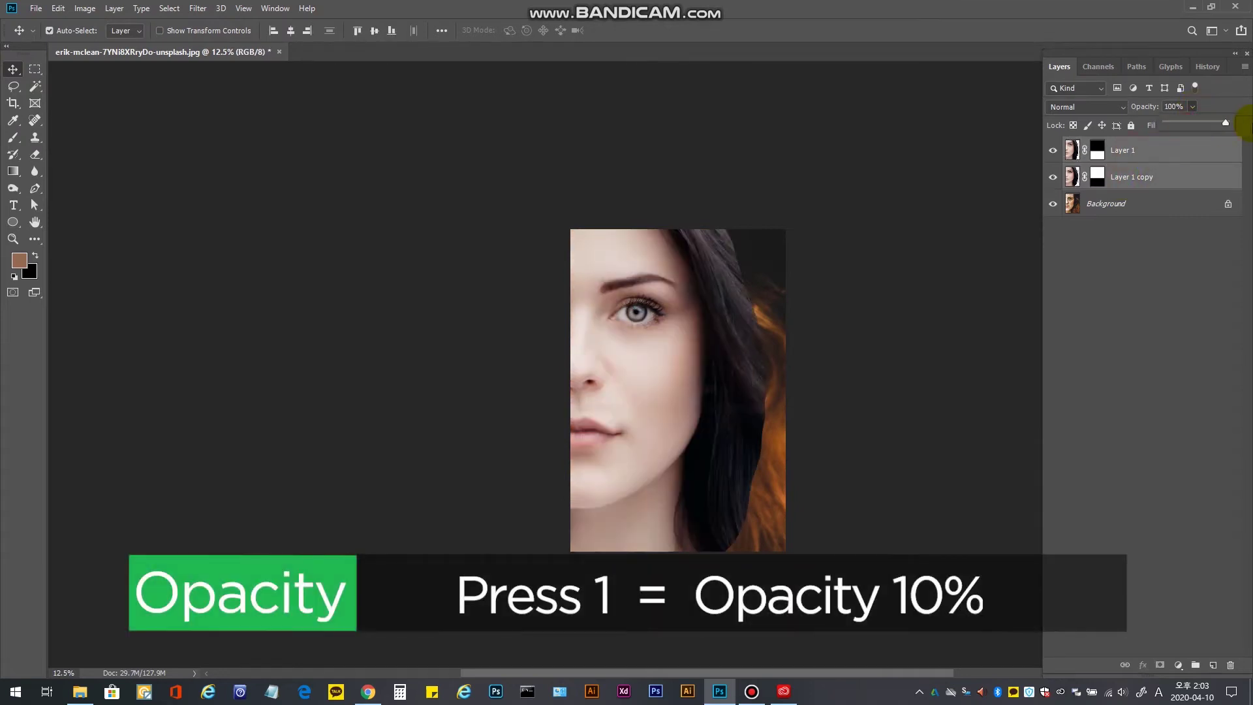
click(846, 455)
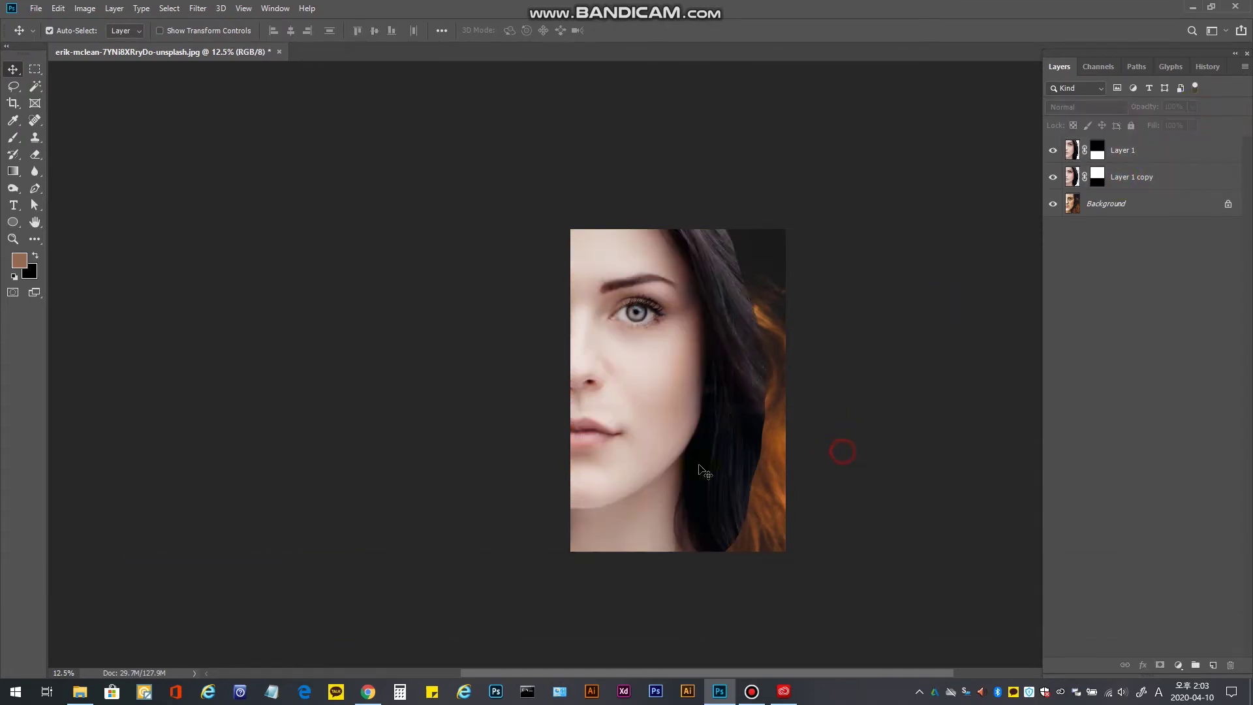
Inspect the blended mouth and cheek area and check Layer 1's opacity, leaving it at 100%.
ctrl+click(699, 465)
ctrl+click(641, 468)
drag(604, 446, 657, 410)
key(ctrl+z)
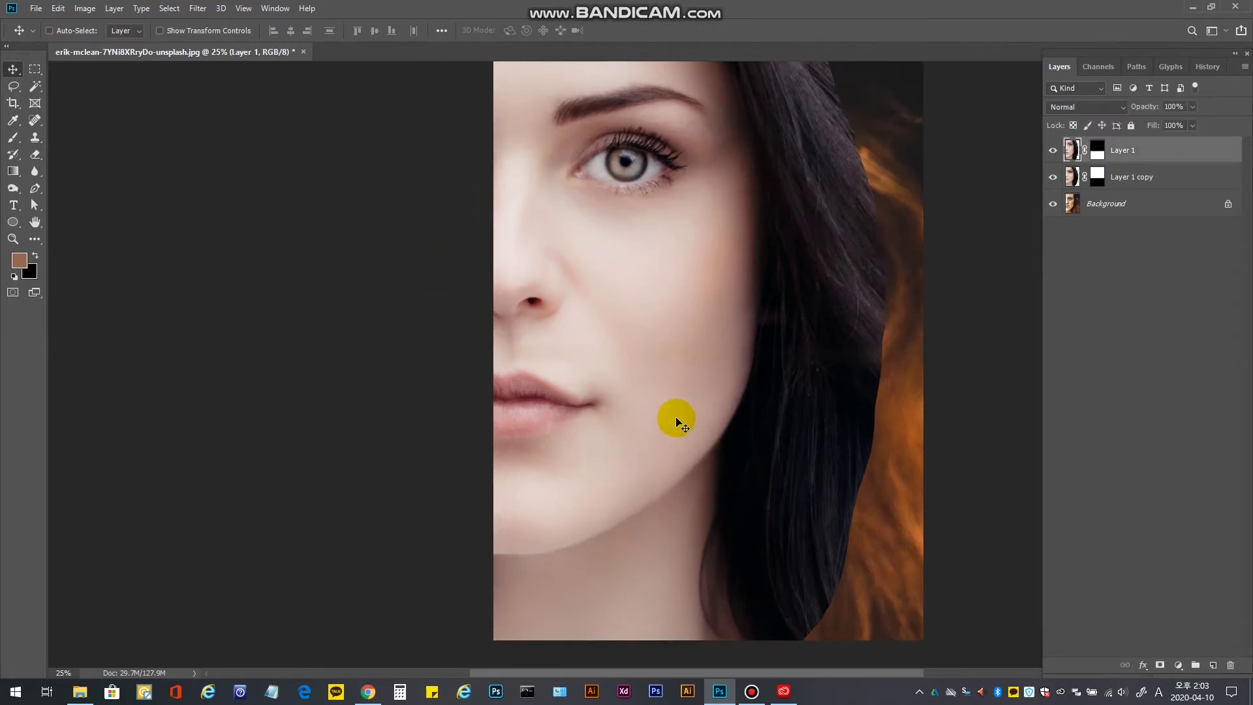
click(1194, 107)
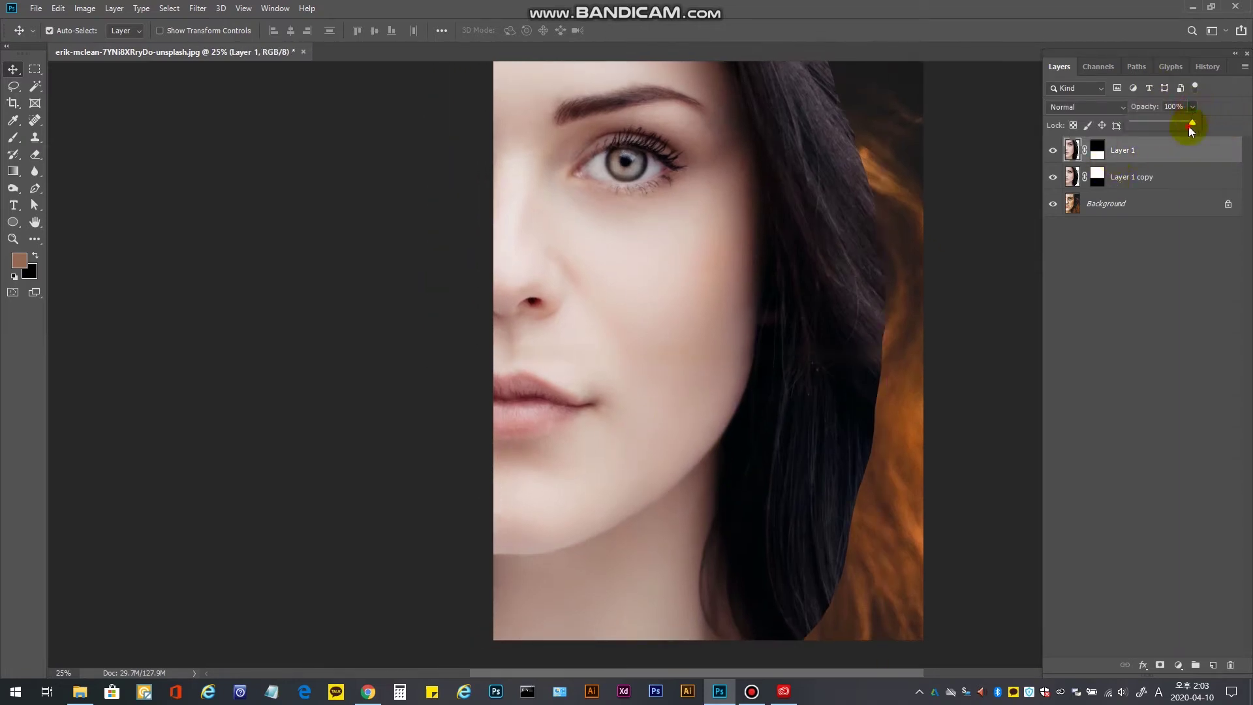
drag(1166, 126, 1237, 121)
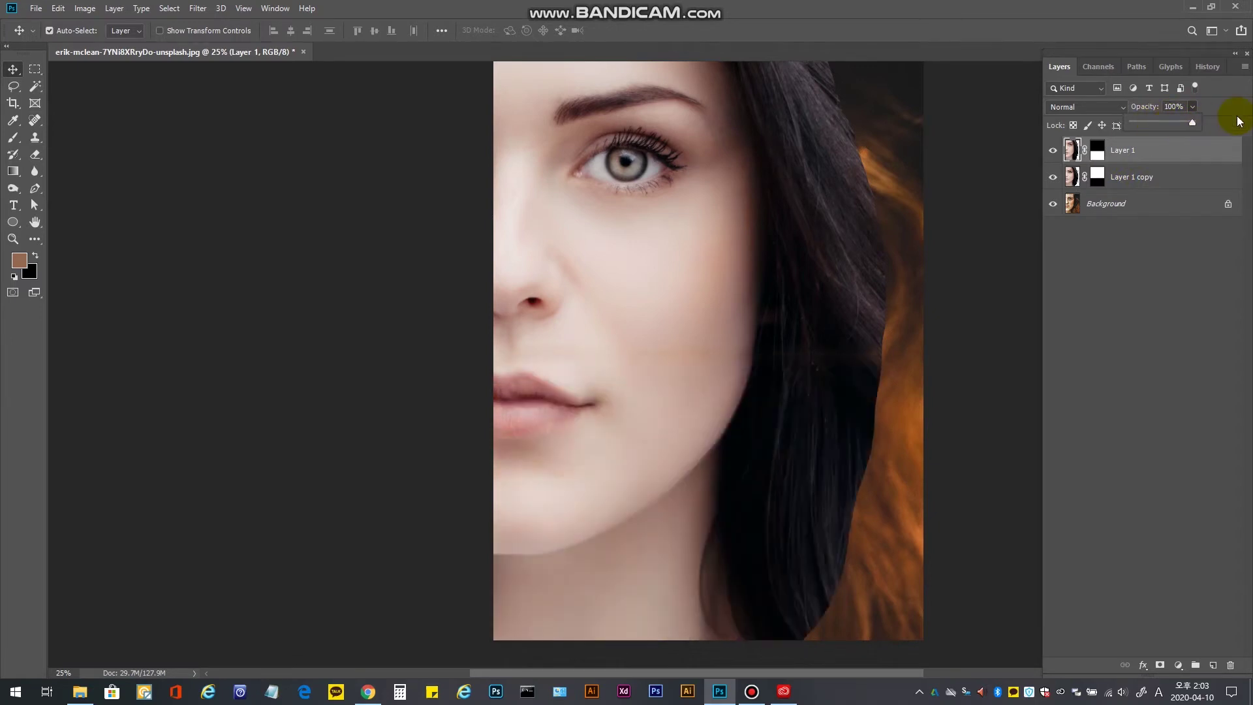
click(630, 306)
Paint white at 100% brush opacity on Layer 1 copy's mask along the horizontal seam between nose and mouth.
click(1097, 175)
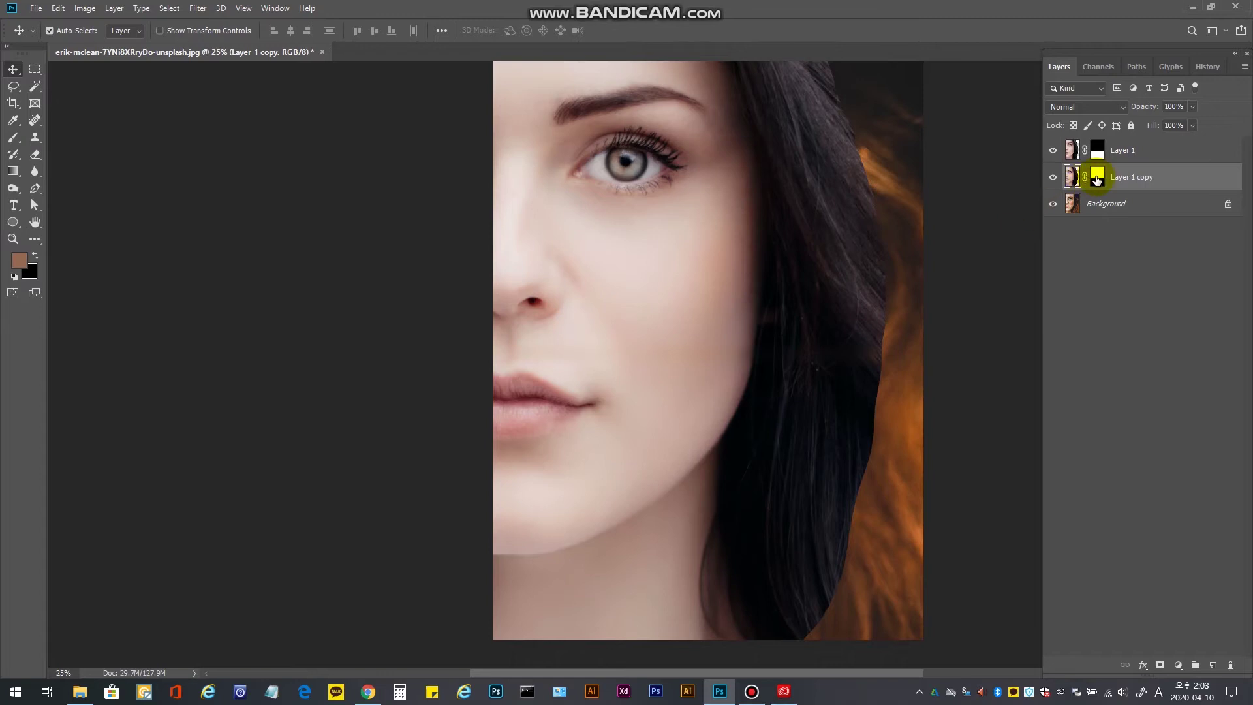
key(d)
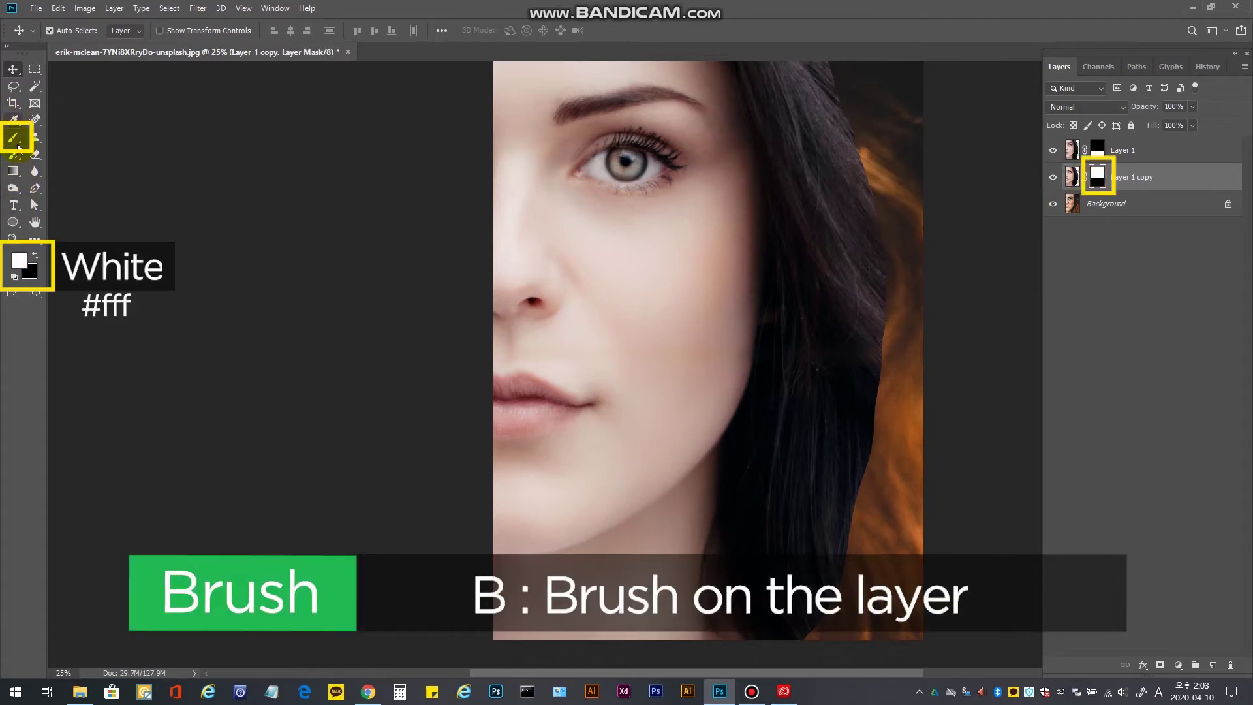
click(15, 138)
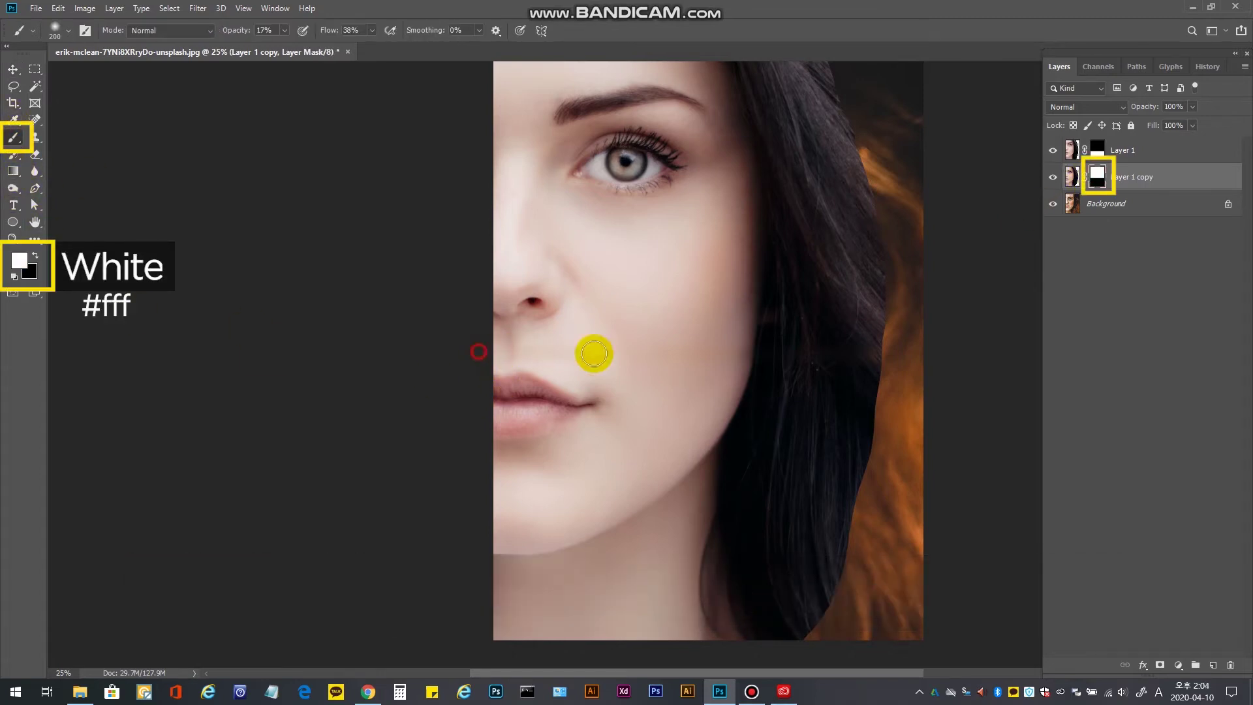
mouse_move(594, 352)
mouse_down()
mouse_move(815, 354)
mouse_move(480, 351)
mouse_move(937, 344)
mouse_move(487, 355)
mouse_move(816, 356)
mouse_move(515, 354)
mouse_move(620, 354)
mouse_move(565, 341)
mouse_up()
click(284, 30)
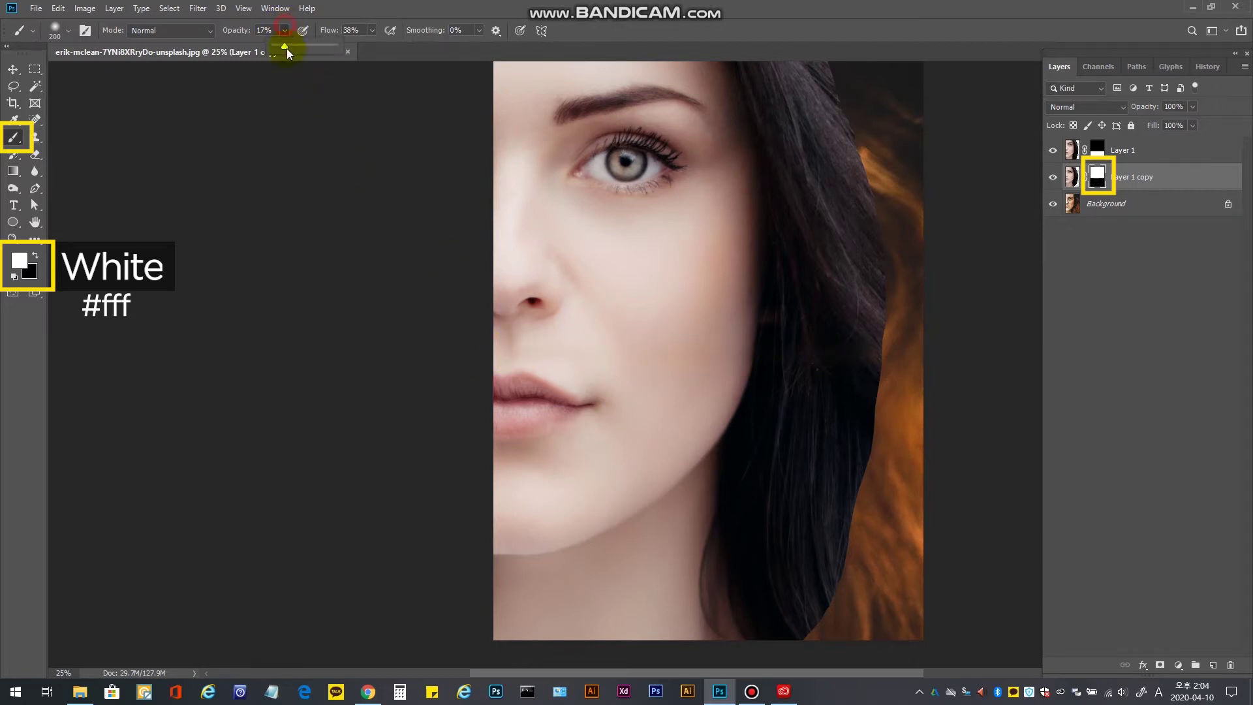
drag(288, 54, 391, 37)
mouse_move(489, 327)
mouse_down()
mouse_move(564, 348)
mouse_move(746, 358)
mouse_move(456, 358)
mouse_move(760, 360)
mouse_up()
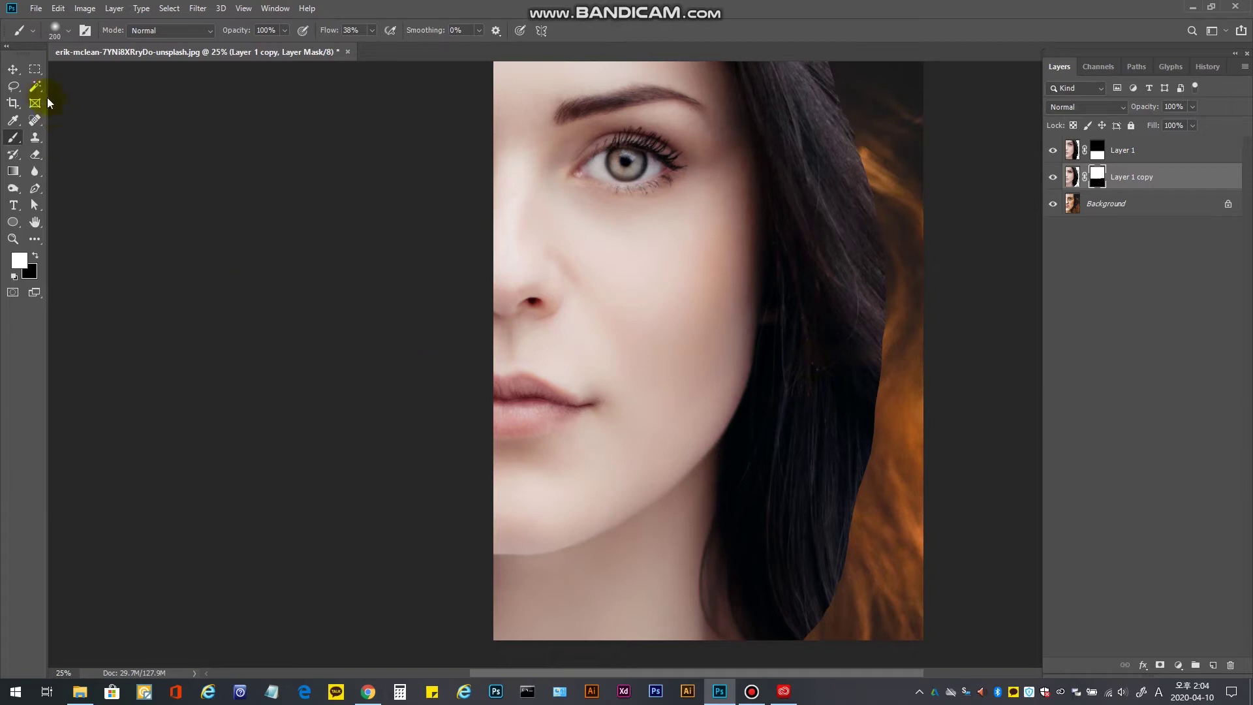
Merge Layer 1 and Layer 1 copy into a single layer.
click(12, 69)
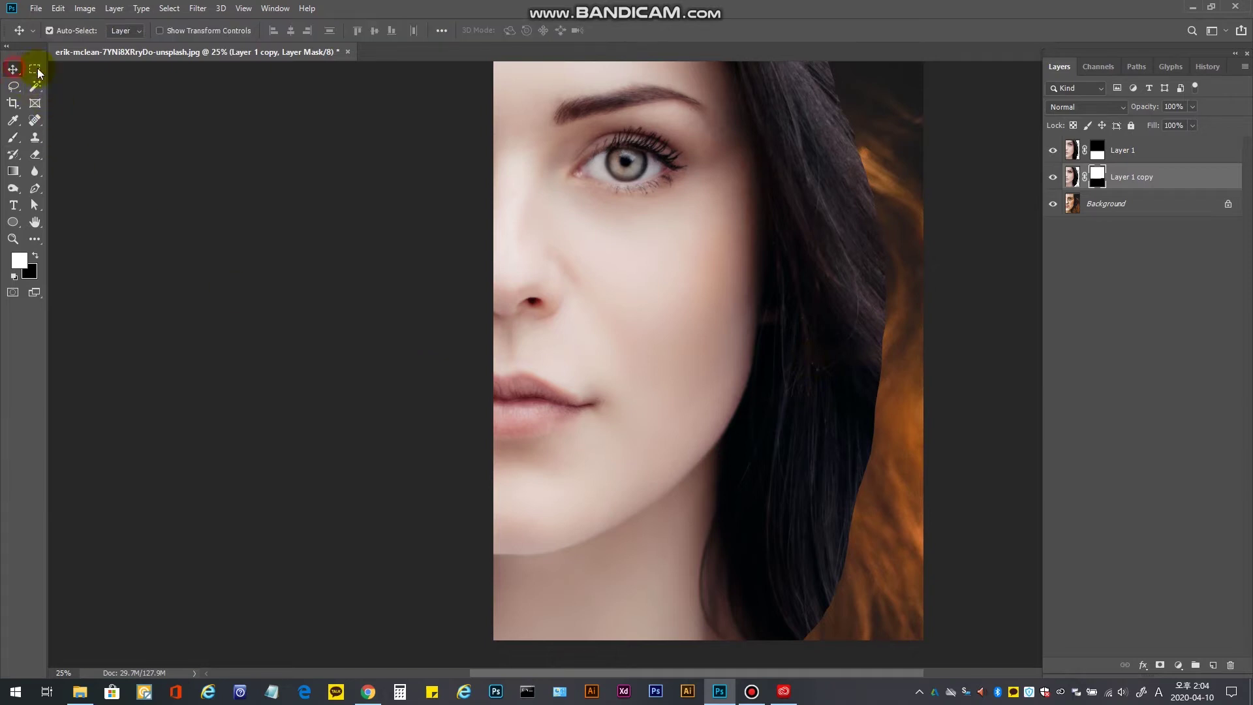
shift+click(1134, 151)
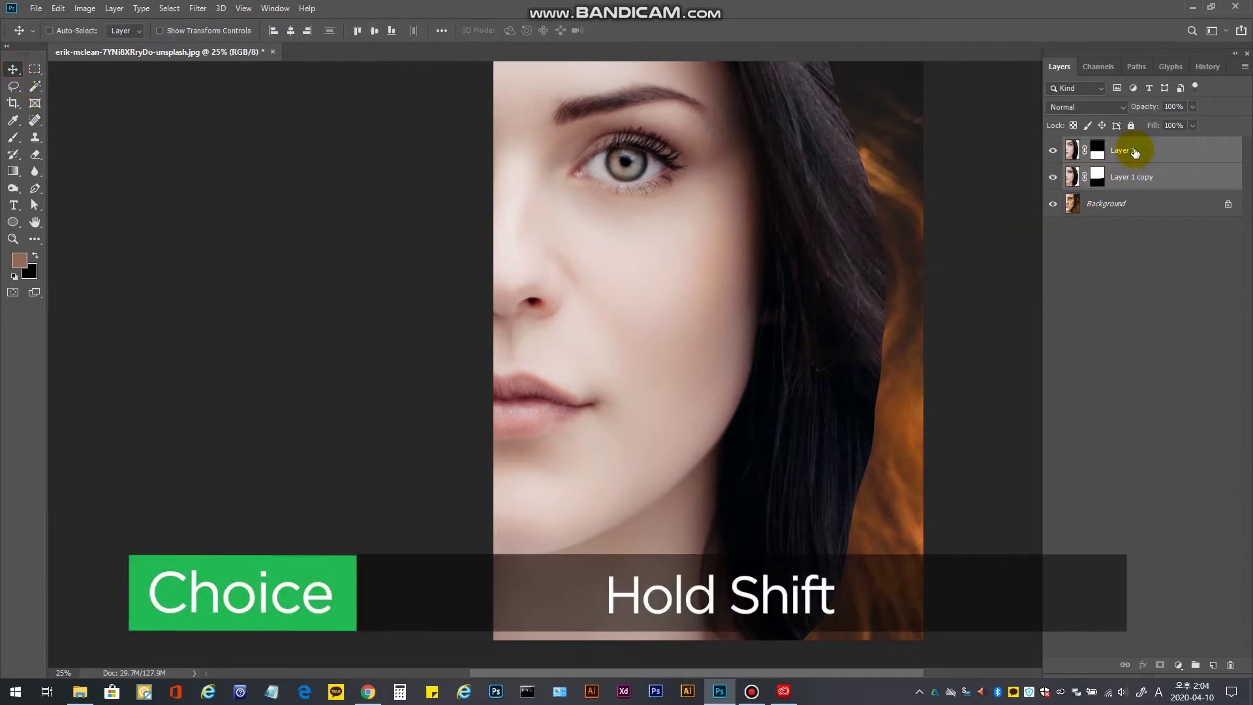
key(ctrl+e)
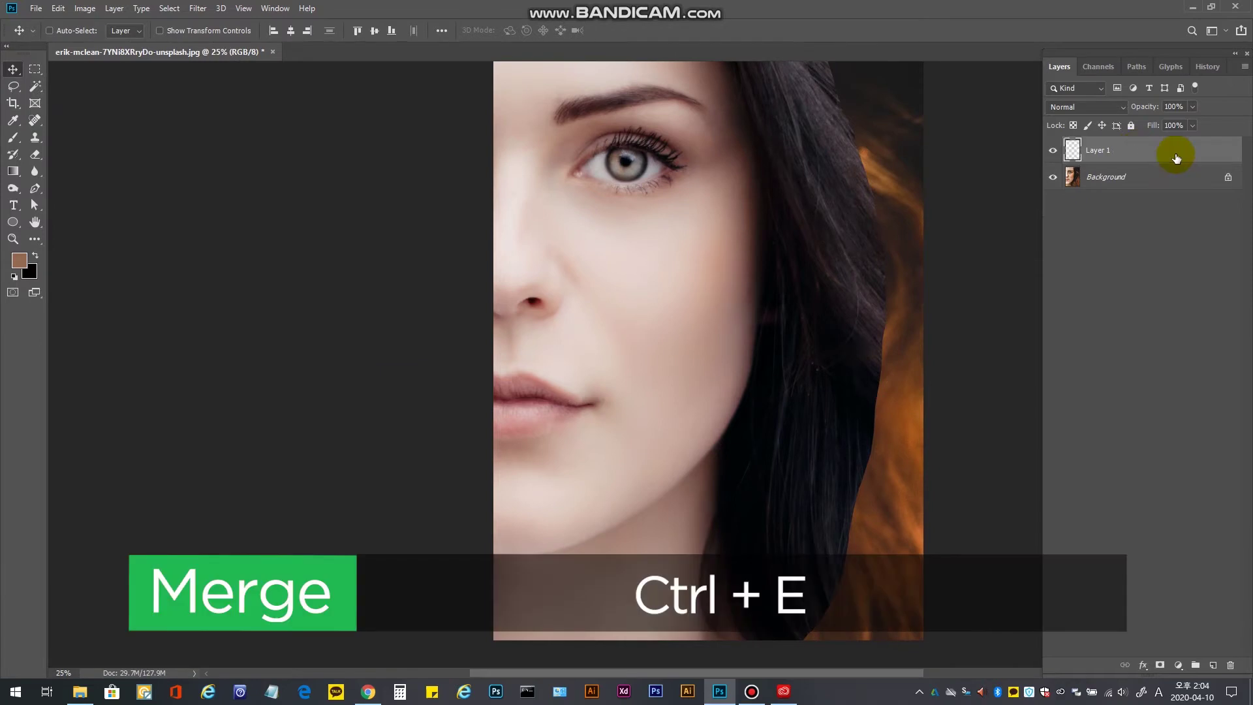
drag(816, 263, 747, 360)
key(ctrl+minus)
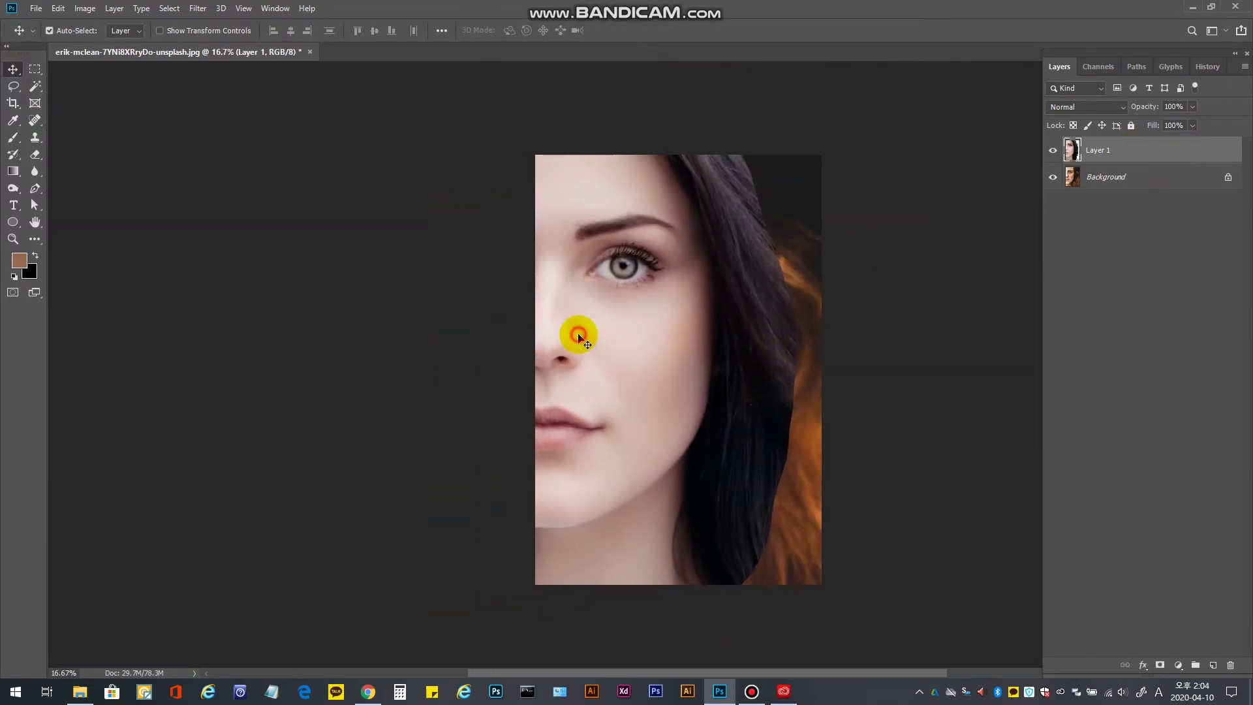
Lower the merged Layer 1's opacity to 38% and compare its features with the face beneath.
click(1192, 107)
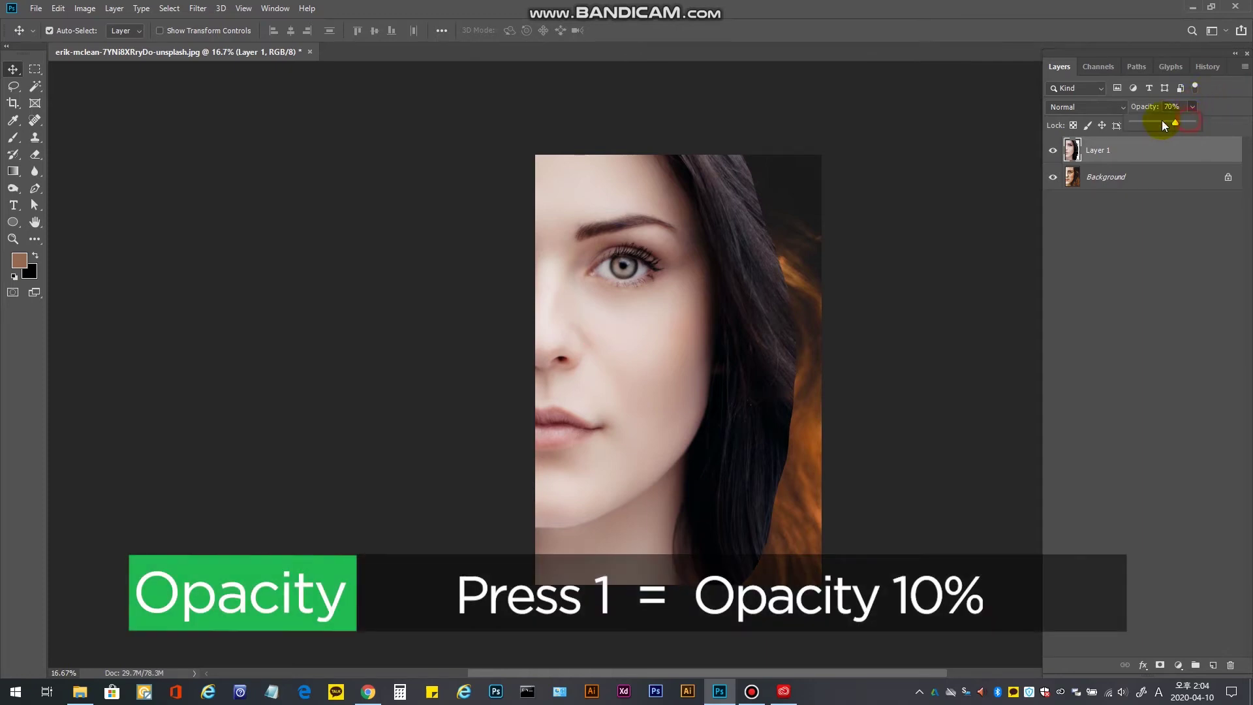
mouse_move(1165, 124)
mouse_down()
mouse_move(1133, 128)
mouse_move(1155, 125)
mouse_up()
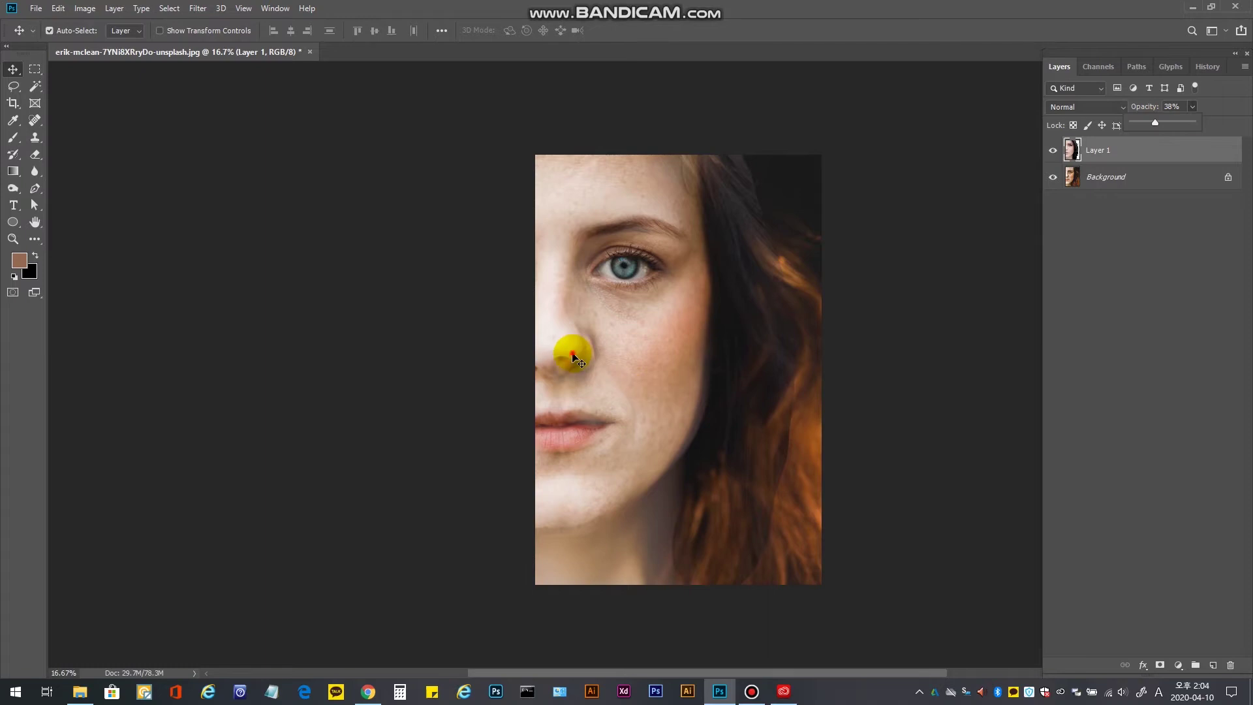
drag(574, 354, 578, 417)
ctrl+click(627, 366)
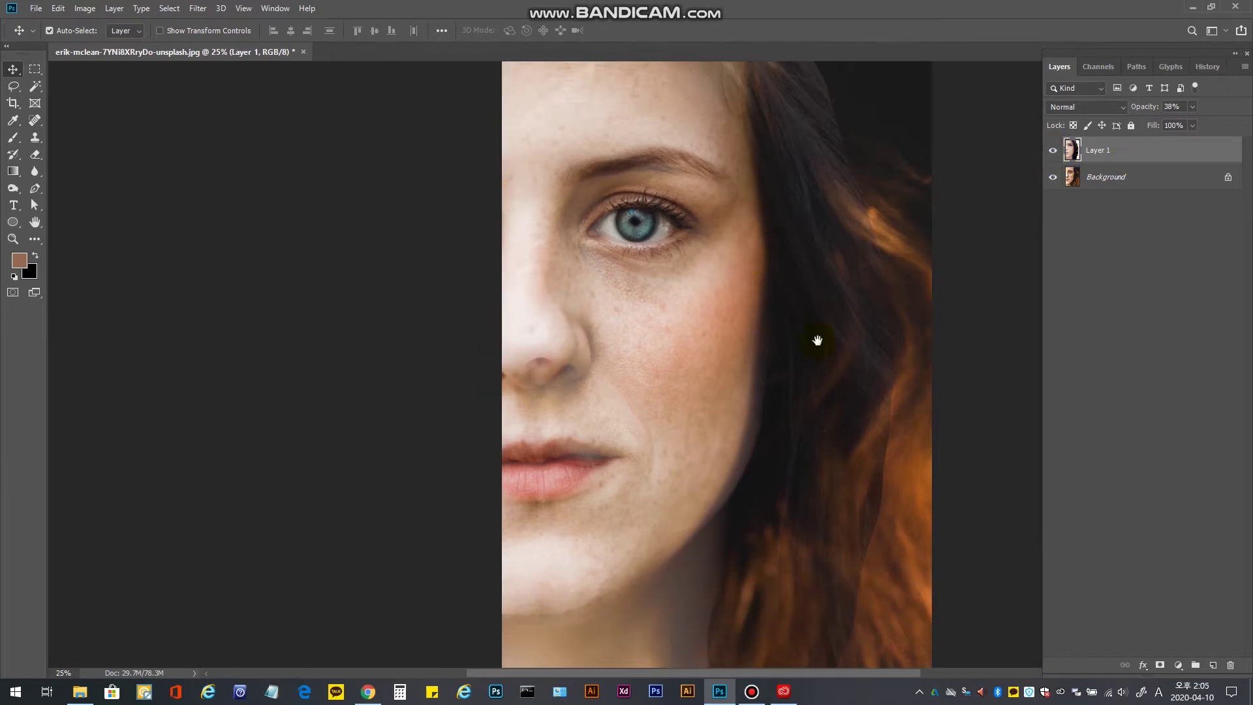
drag(777, 429, 741, 343)
scroll(741, 343, up, 3)
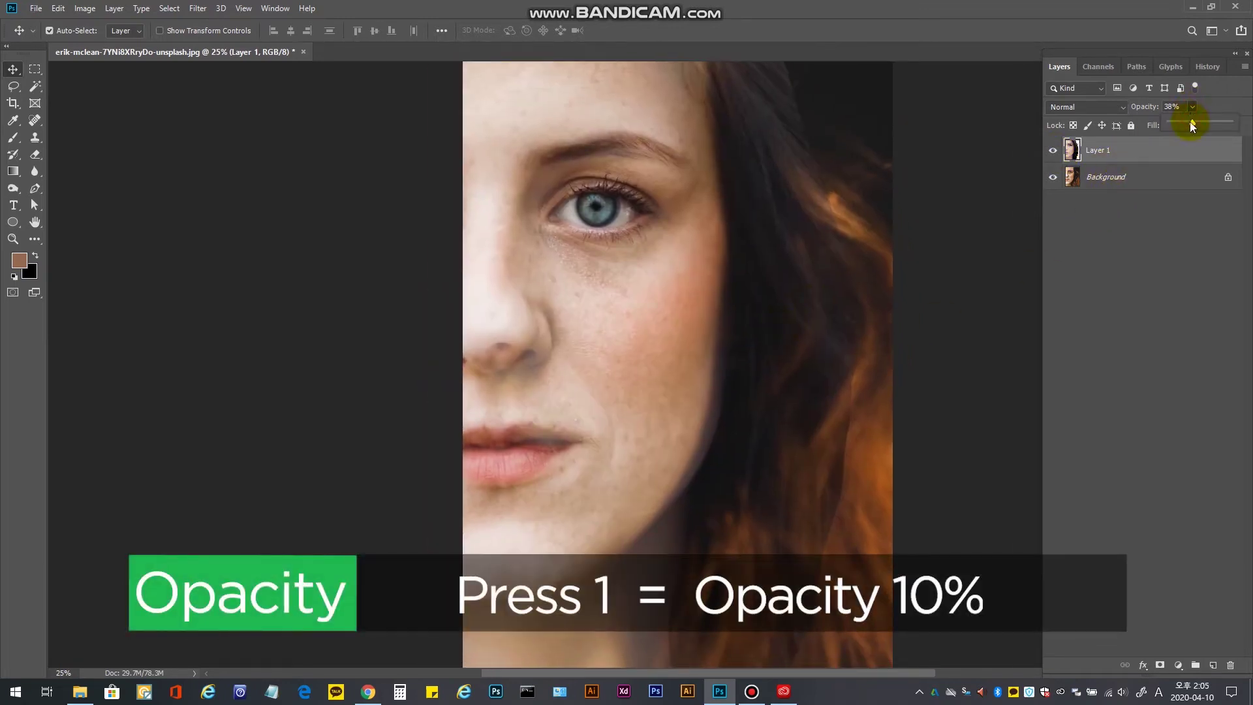
Set Layer 1's opacity to 67% so both faces blend together.
key(0)
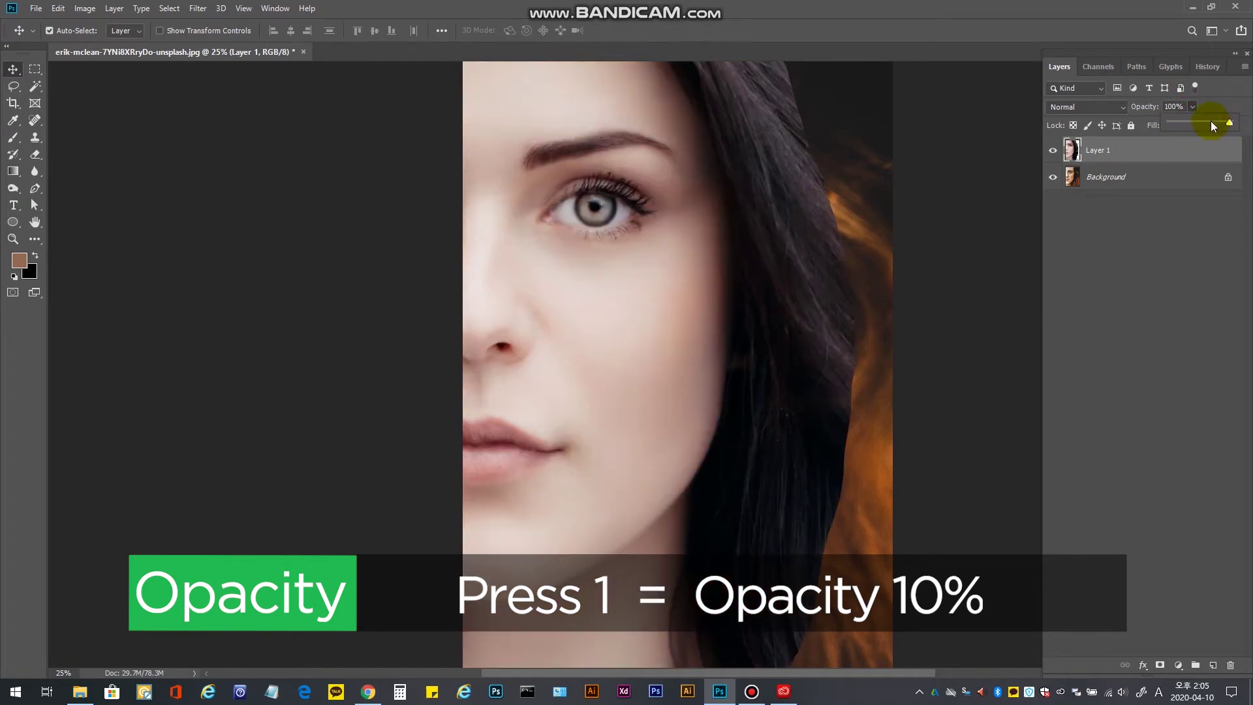
mouse_move(1210, 122)
mouse_down()
mouse_move(1180, 127)
mouse_move(1210, 126)
mouse_up()
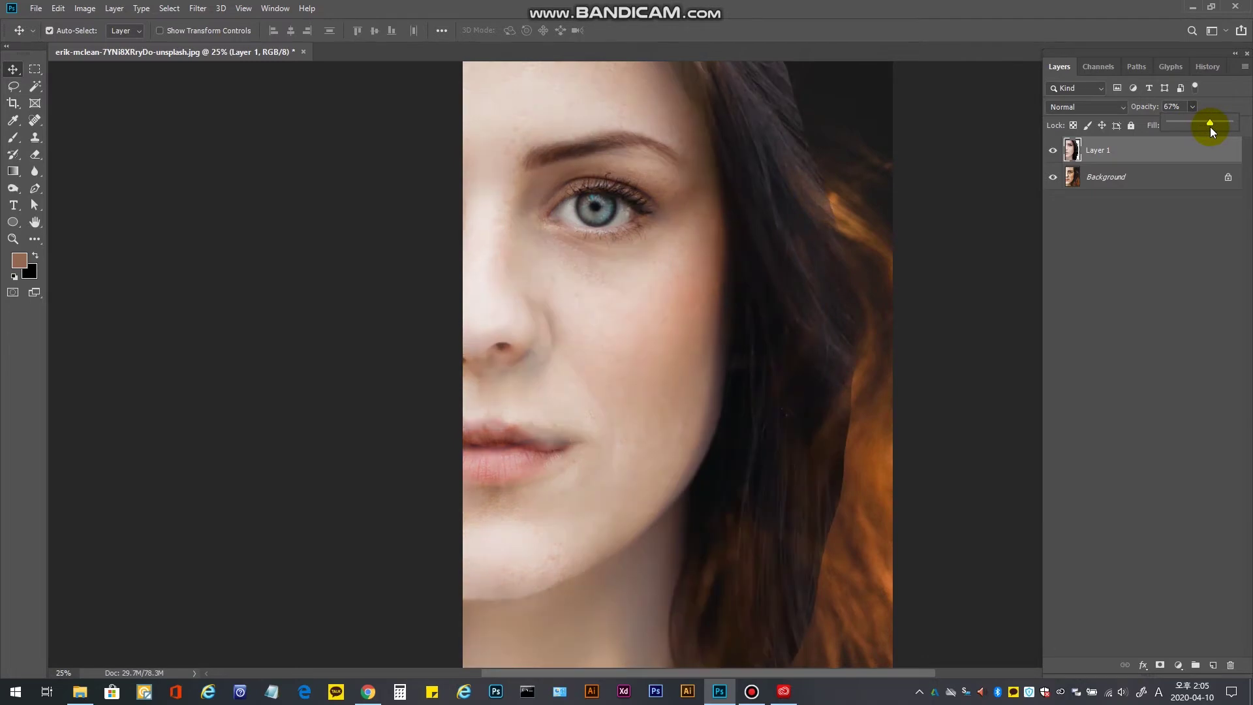
click(727, 336)
key(ctrl+minus)
key(ctrl)
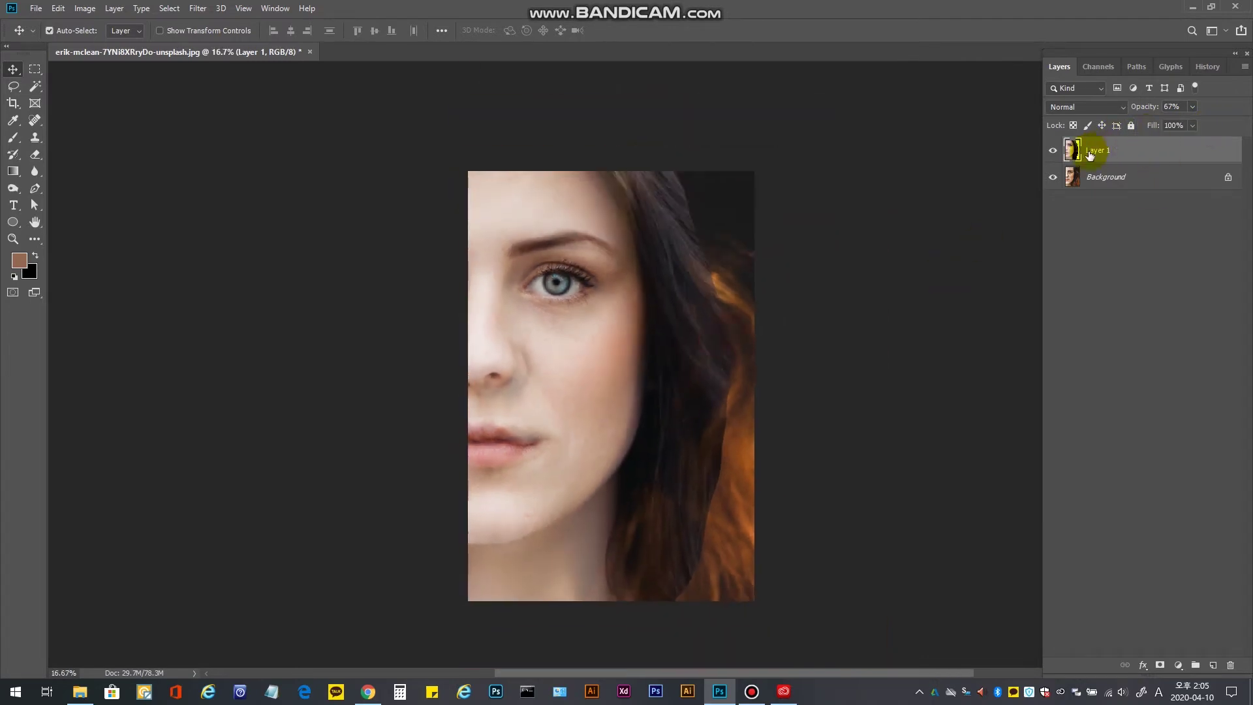
Add a layer mask to Layer 1 and paint black over the eye to reveal the underlying portrait's iris and eye whites.
click(1161, 665)
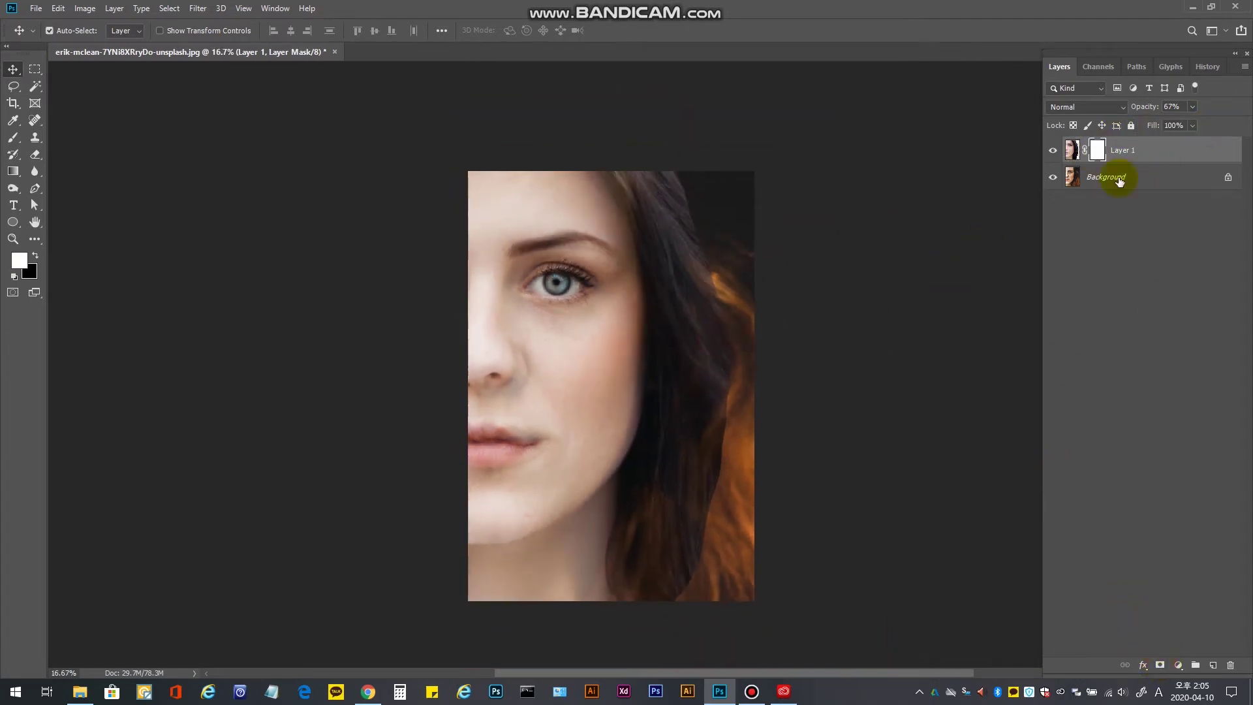
ctrl+click(497, 349)
ctrl+click(527, 264)
click(571, 225)
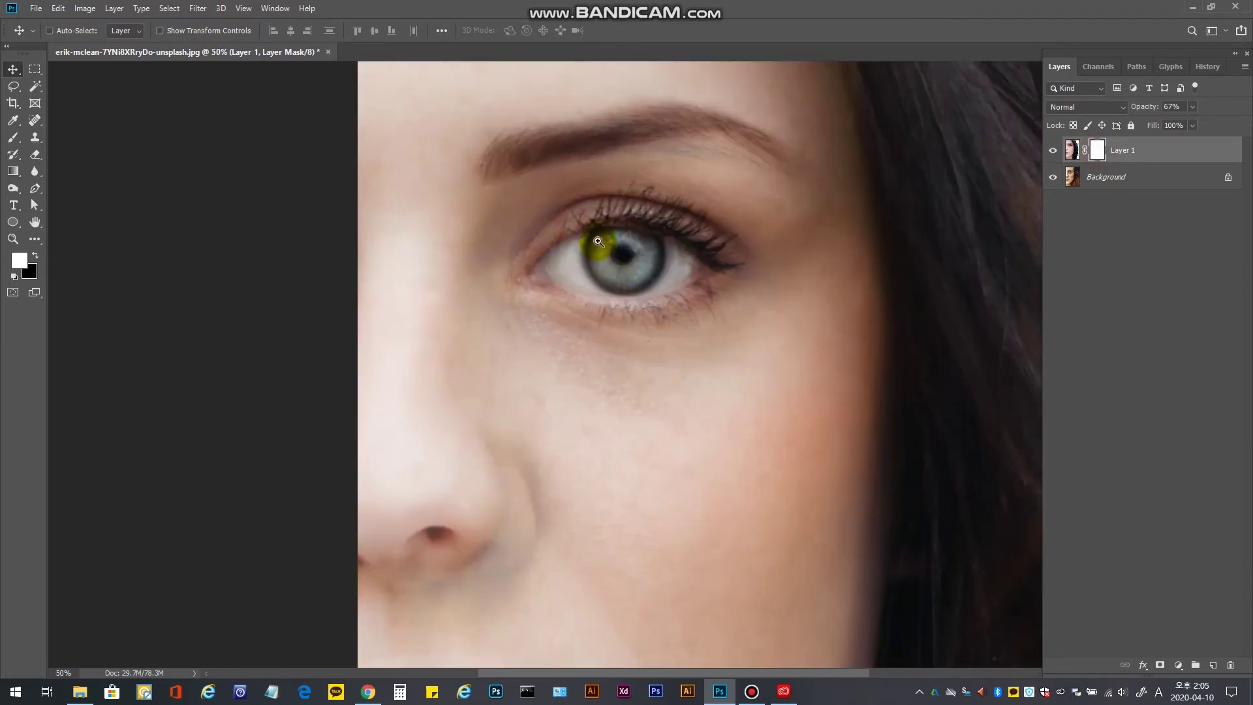
key(ctrl)
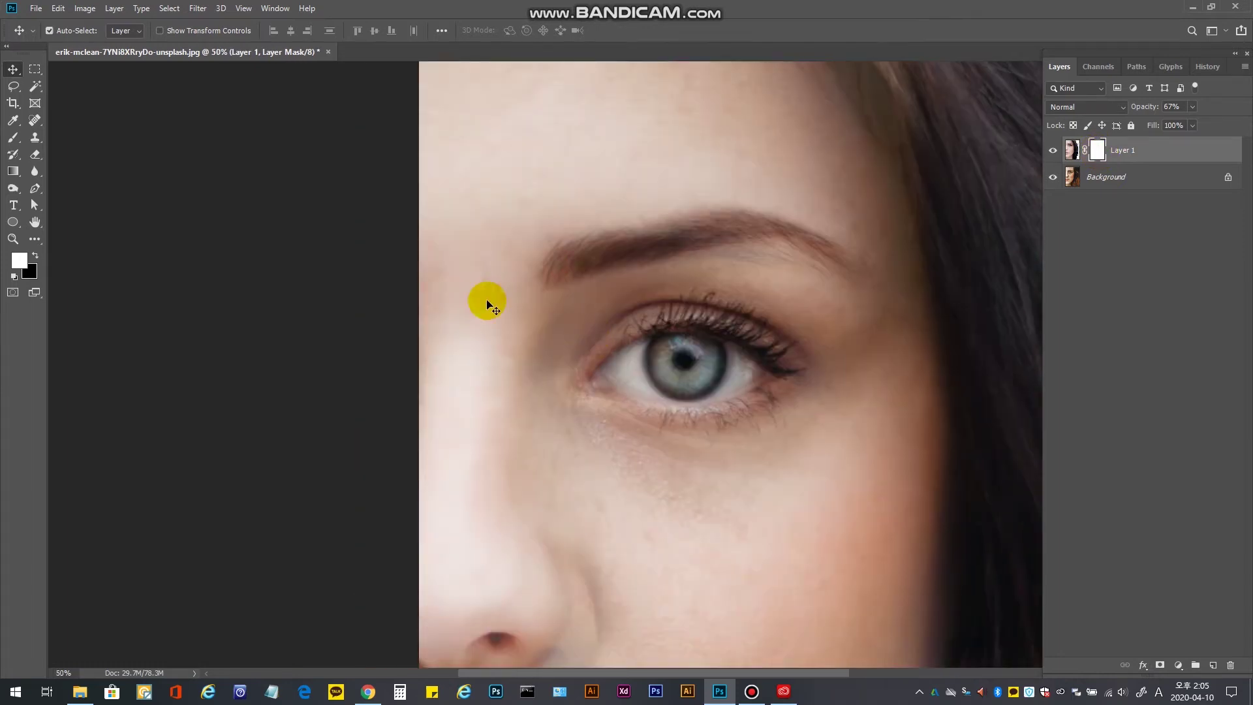
click(12, 138)
key(x)
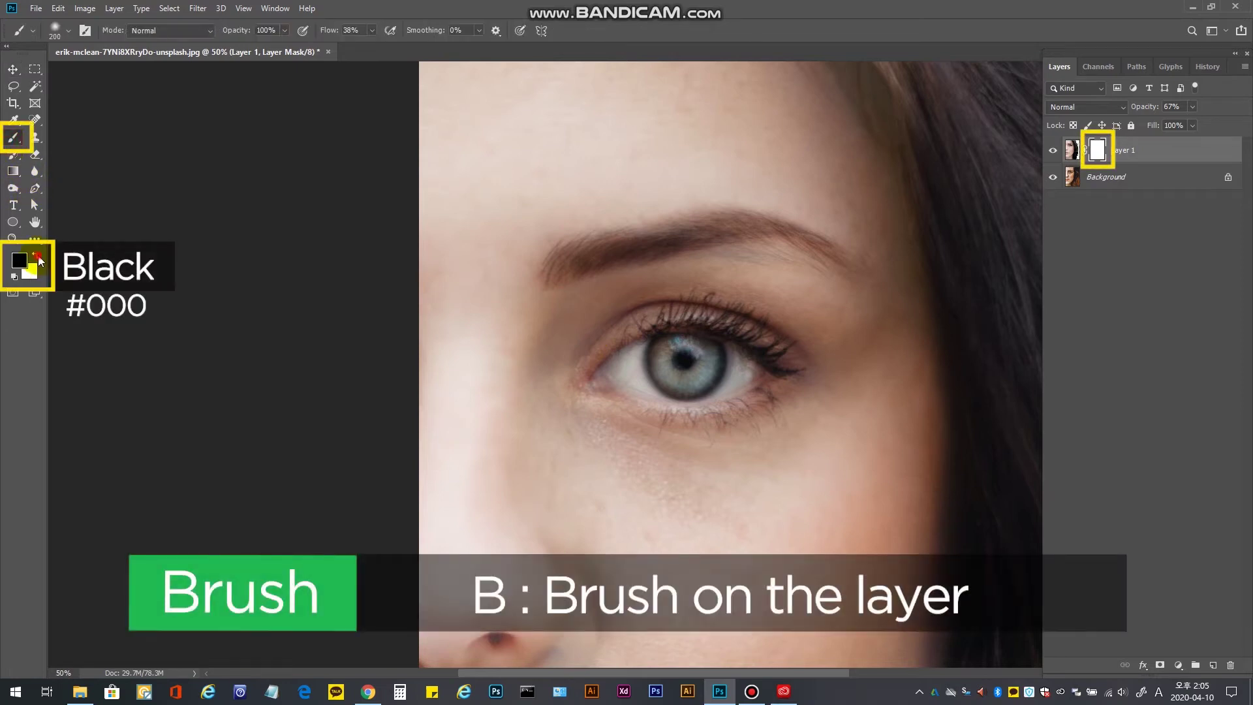
mouse_move(819, 302)
mouse_down()
mouse_move(743, 293)
mouse_move(638, 352)
mouse_move(709, 343)
mouse_move(683, 376)
mouse_move(645, 349)
mouse_move(697, 339)
mouse_move(713, 373)
mouse_move(629, 362)
mouse_move(641, 350)
mouse_move(615, 377)
mouse_move(764, 366)
mouse_move(698, 355)
mouse_move(753, 366)
mouse_move(697, 358)
mouse_move(747, 367)
mouse_move(715, 393)
mouse_move(650, 375)
mouse_up()
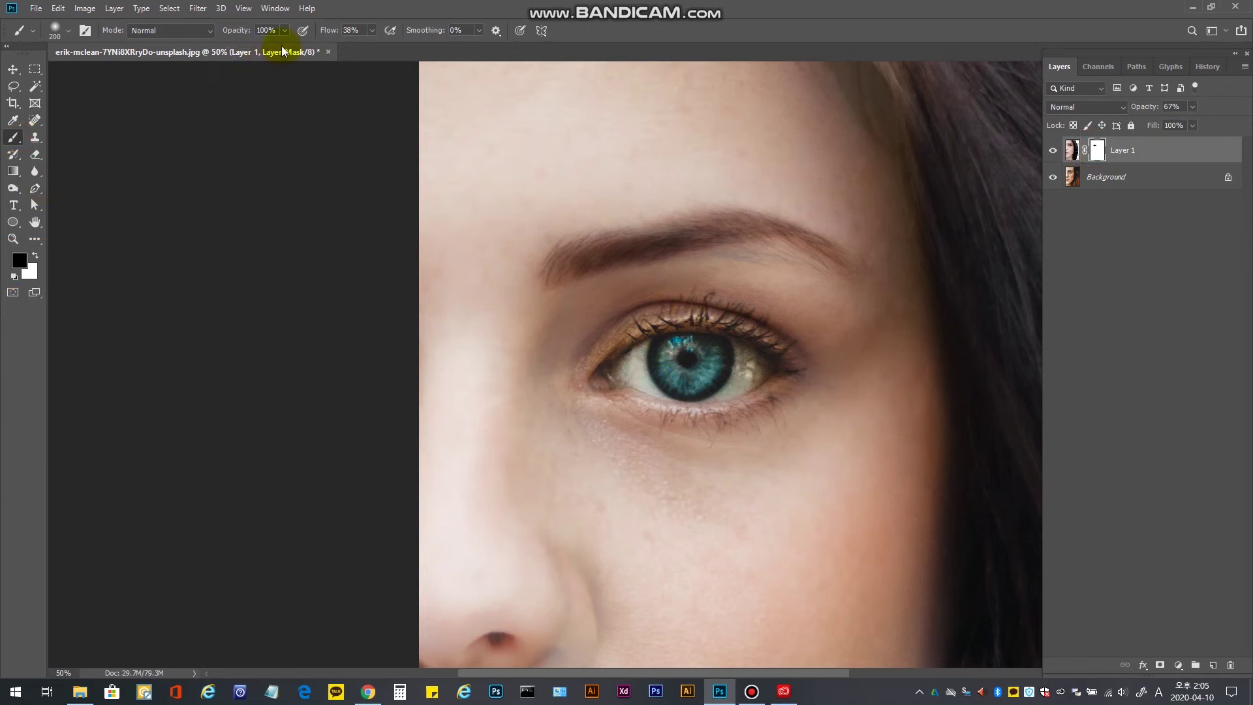
Refine the mask around the eyelids and begin the eyebrow using a size 50 black brush at 36% opacity.
click(681, 339)
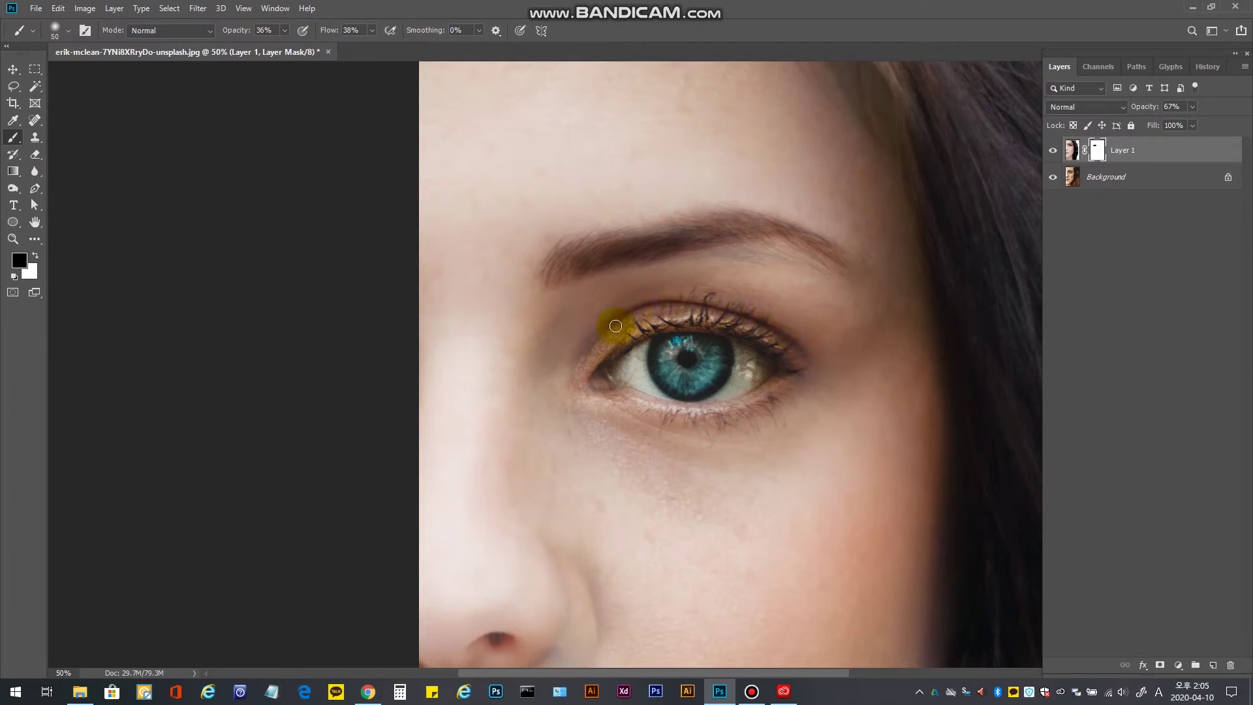
mouse_move(576, 371)
mouse_down()
mouse_move(657, 404)
mouse_move(730, 407)
mouse_move(663, 407)
mouse_move(756, 409)
mouse_move(677, 416)
mouse_move(766, 402)
mouse_up()
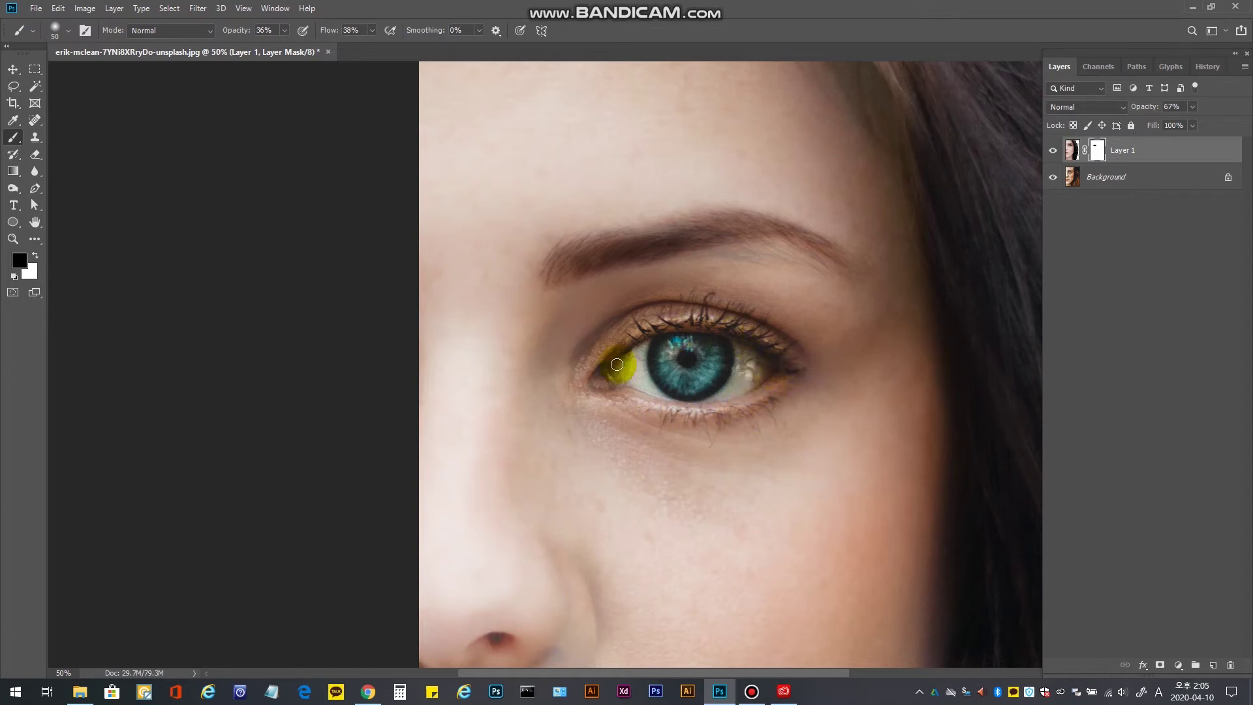
mouse_move(698, 341)
mouse_down()
mouse_move(718, 291)
mouse_move(684, 262)
mouse_move(622, 252)
mouse_move(722, 238)
mouse_move(793, 245)
mouse_move(688, 241)
mouse_move(829, 266)
mouse_move(652, 246)
mouse_move(812, 259)
mouse_move(664, 244)
mouse_move(801, 261)
mouse_move(780, 239)
mouse_move(738, 231)
mouse_move(771, 239)
mouse_move(601, 250)
mouse_move(806, 237)
mouse_move(758, 227)
mouse_move(584, 245)
mouse_move(801, 239)
mouse_move(662, 231)
mouse_up()
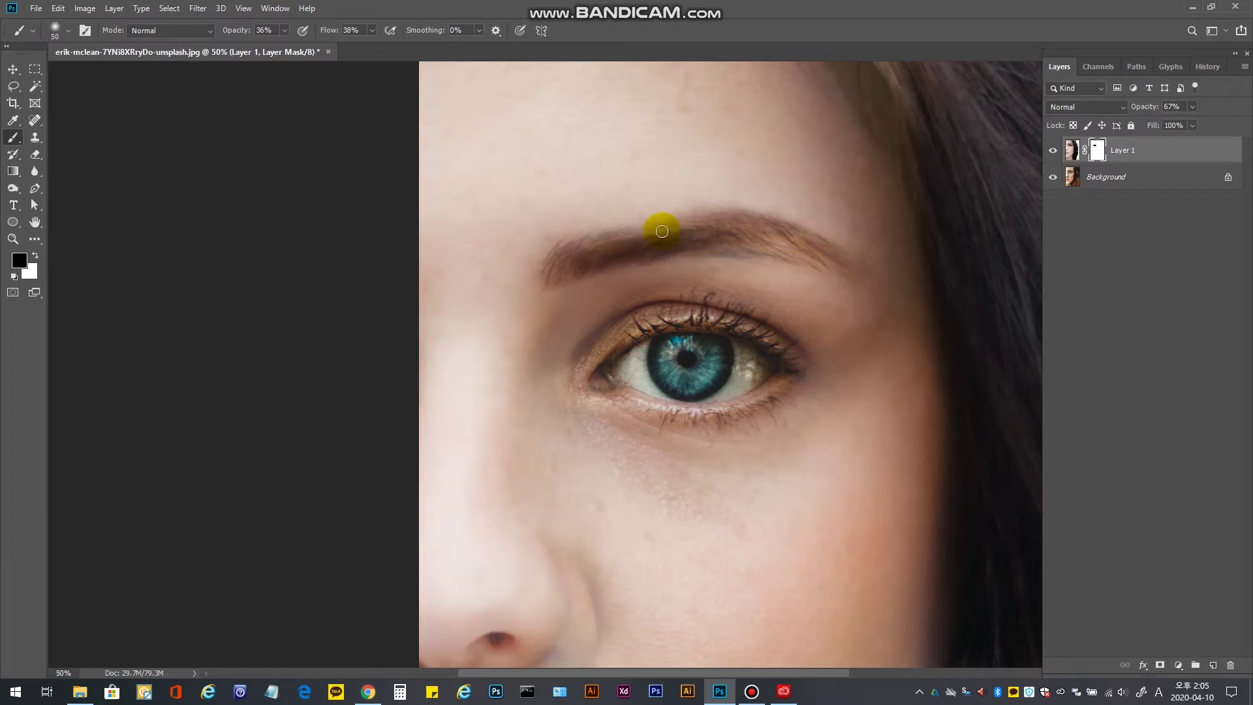
Paint black on Layer 1's mask along the whole eyebrow to reveal the underlying brow, comparing with the layer hidden.
mouse_move(569, 247)
mouse_down()
mouse_move(537, 260)
mouse_move(548, 272)
mouse_move(574, 264)
mouse_up()
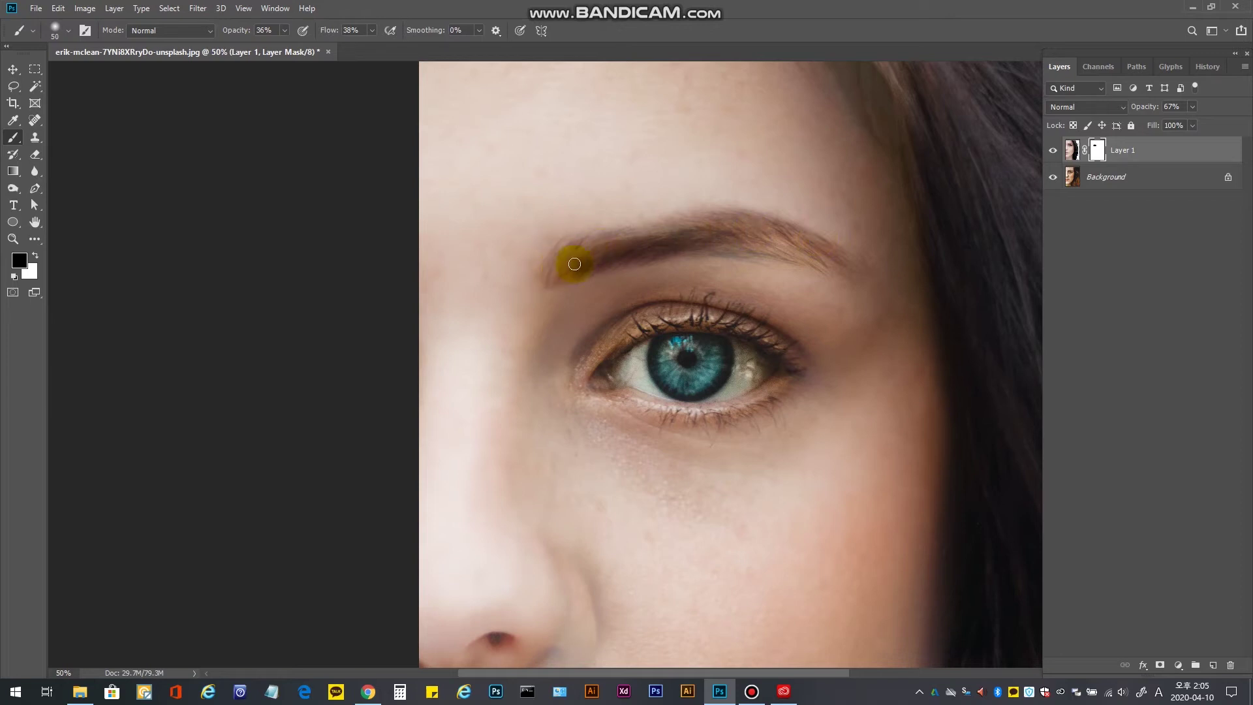
click(1053, 151)
click(1053, 151)
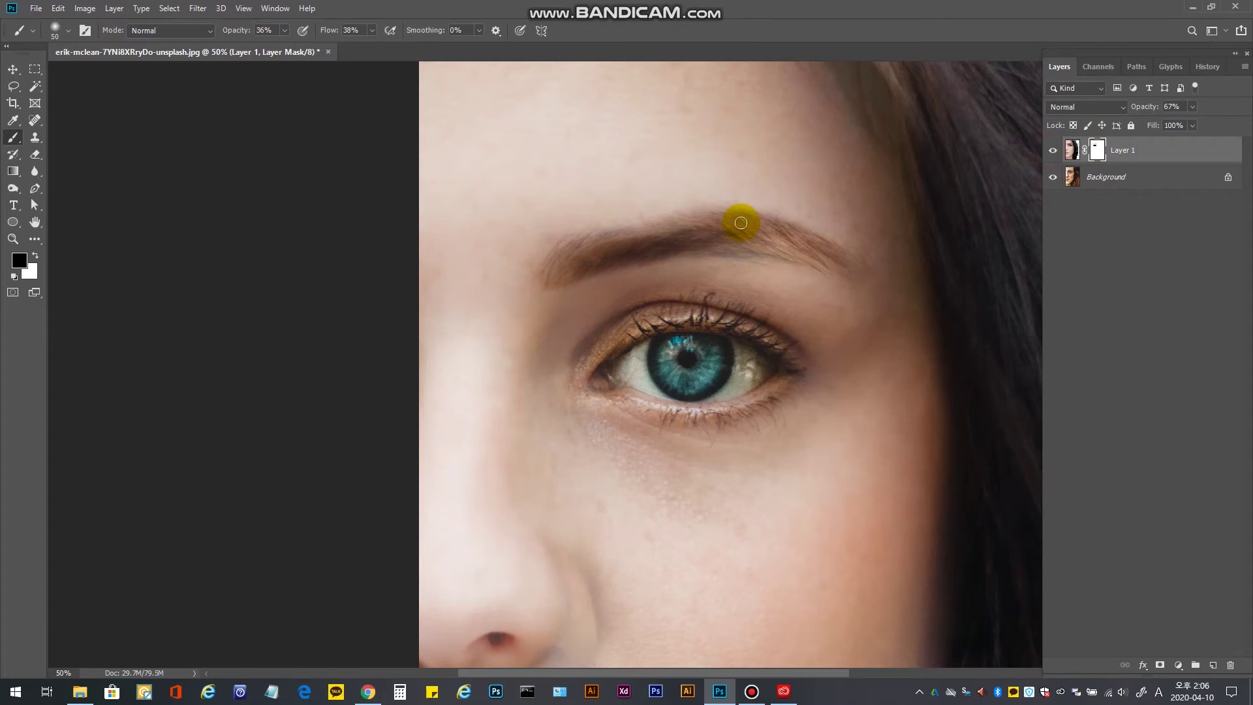
mouse_move(740, 223)
mouse_down()
mouse_move(578, 246)
mouse_move(718, 220)
mouse_move(806, 228)
mouse_move(682, 217)
mouse_move(738, 211)
mouse_move(554, 247)
mouse_move(575, 232)
mouse_move(555, 242)
mouse_move(569, 244)
mouse_move(557, 272)
mouse_up()
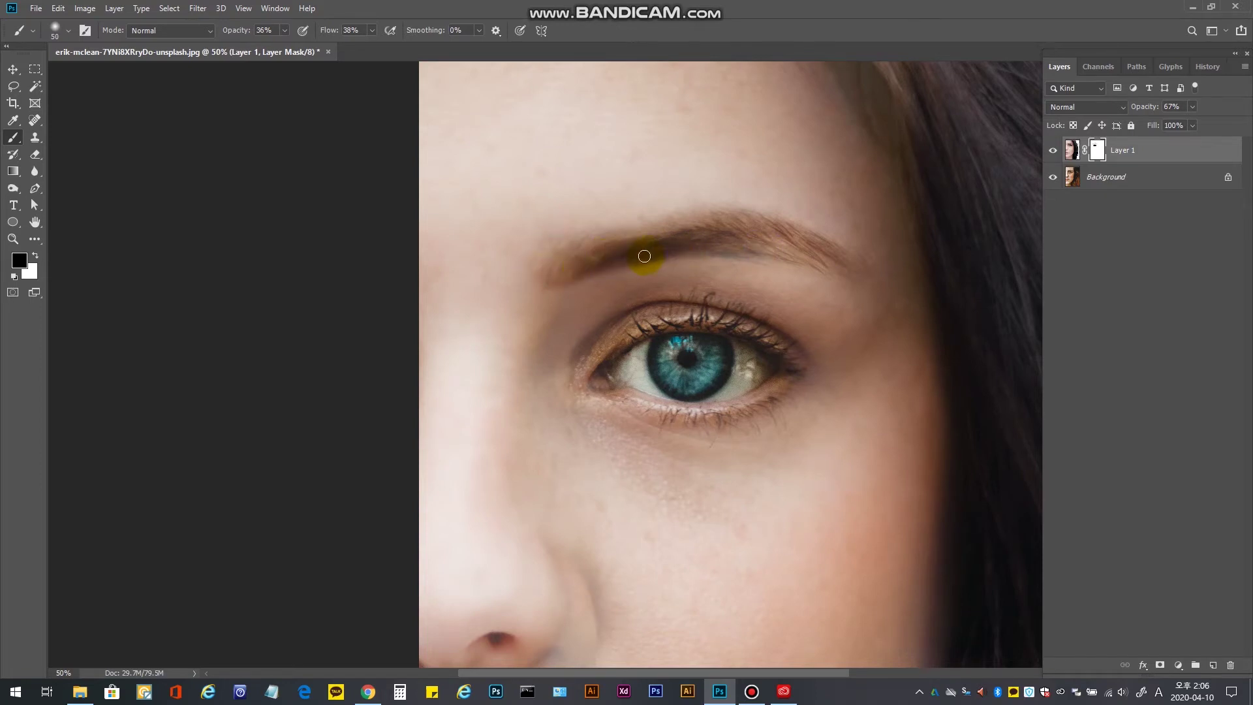
mouse_move(644, 256)
mouse_down()
mouse_move(850, 262)
mouse_move(753, 238)
mouse_move(837, 263)
mouse_move(761, 220)
mouse_move(821, 248)
mouse_move(715, 223)
mouse_move(654, 244)
mouse_move(765, 226)
mouse_move(576, 258)
mouse_up()
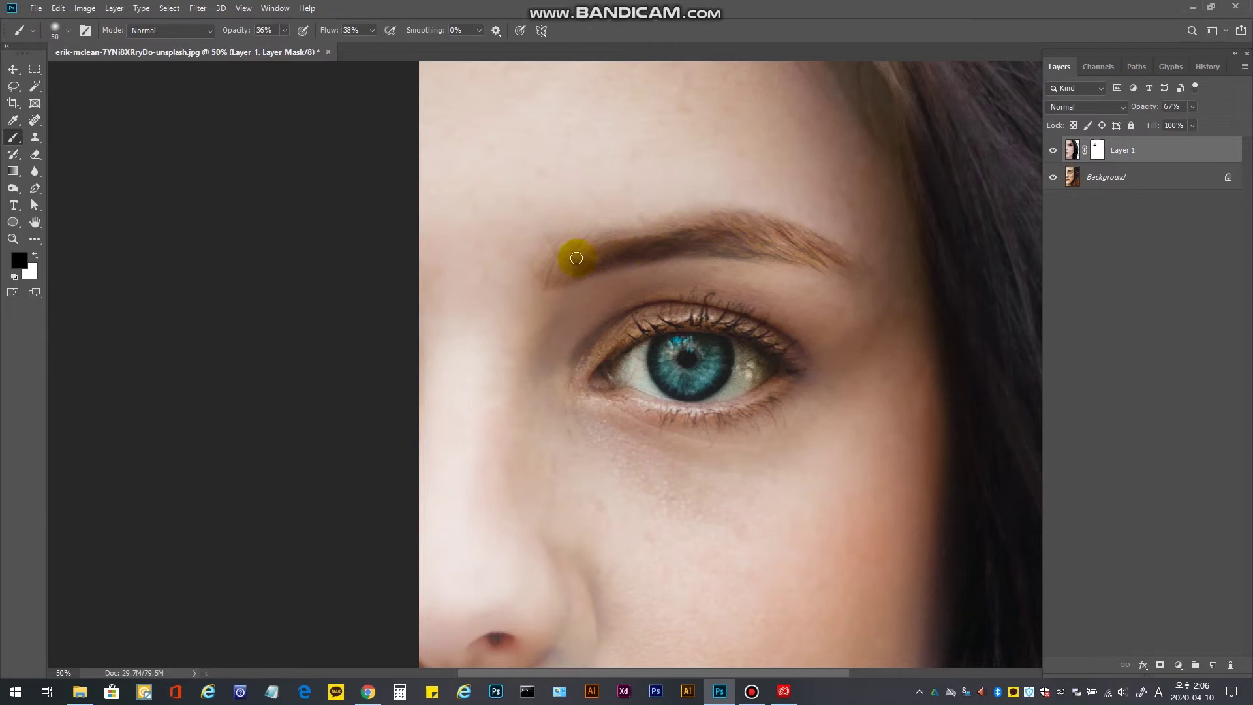
mouse_move(701, 247)
mouse_down()
mouse_move(761, 266)
mouse_move(620, 251)
mouse_up()
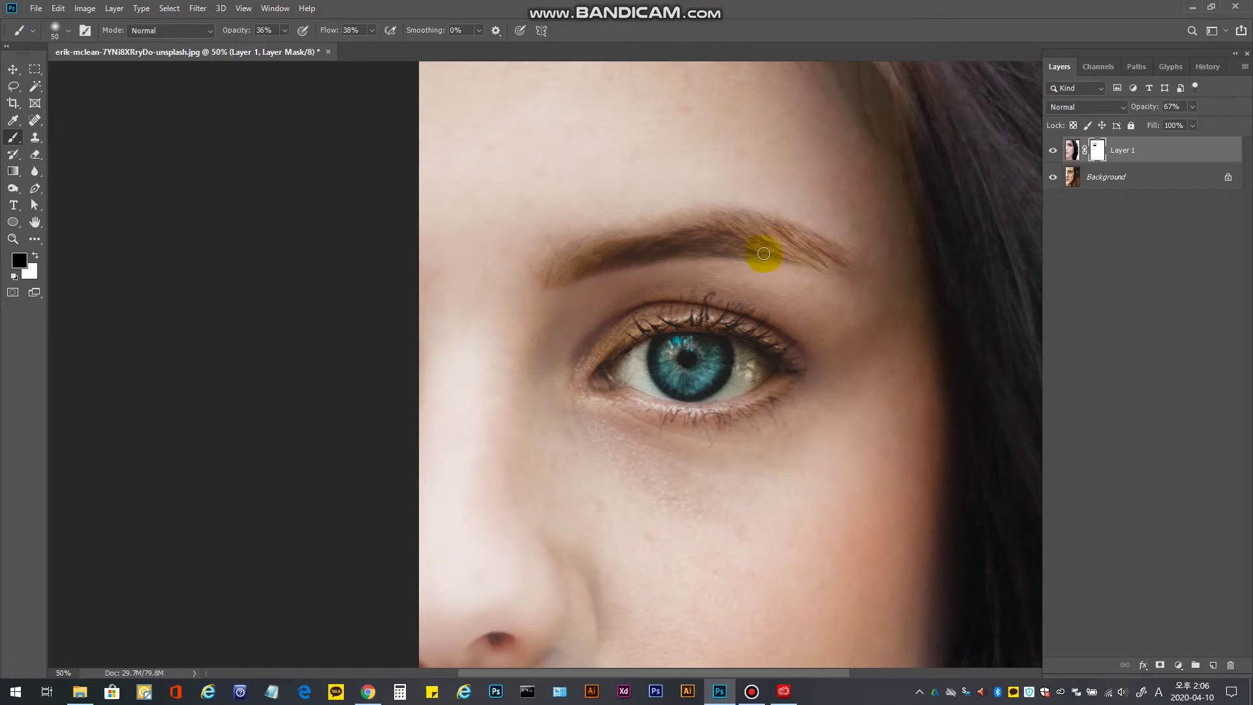
mouse_move(737, 236)
mouse_down()
mouse_move(809, 244)
mouse_move(772, 228)
mouse_move(690, 233)
mouse_move(562, 264)
mouse_move(754, 222)
mouse_move(582, 259)
mouse_move(669, 269)
mouse_move(748, 217)
mouse_move(557, 248)
mouse_move(676, 222)
mouse_move(590, 233)
mouse_move(553, 256)
mouse_move(594, 249)
mouse_move(545, 275)
mouse_move(748, 248)
mouse_move(643, 258)
mouse_move(844, 269)
mouse_move(794, 244)
mouse_up()
Paint black on Layer 1's mask along the lower eyelid from the inner to the outer corner.
drag(826, 344, 836, 238)
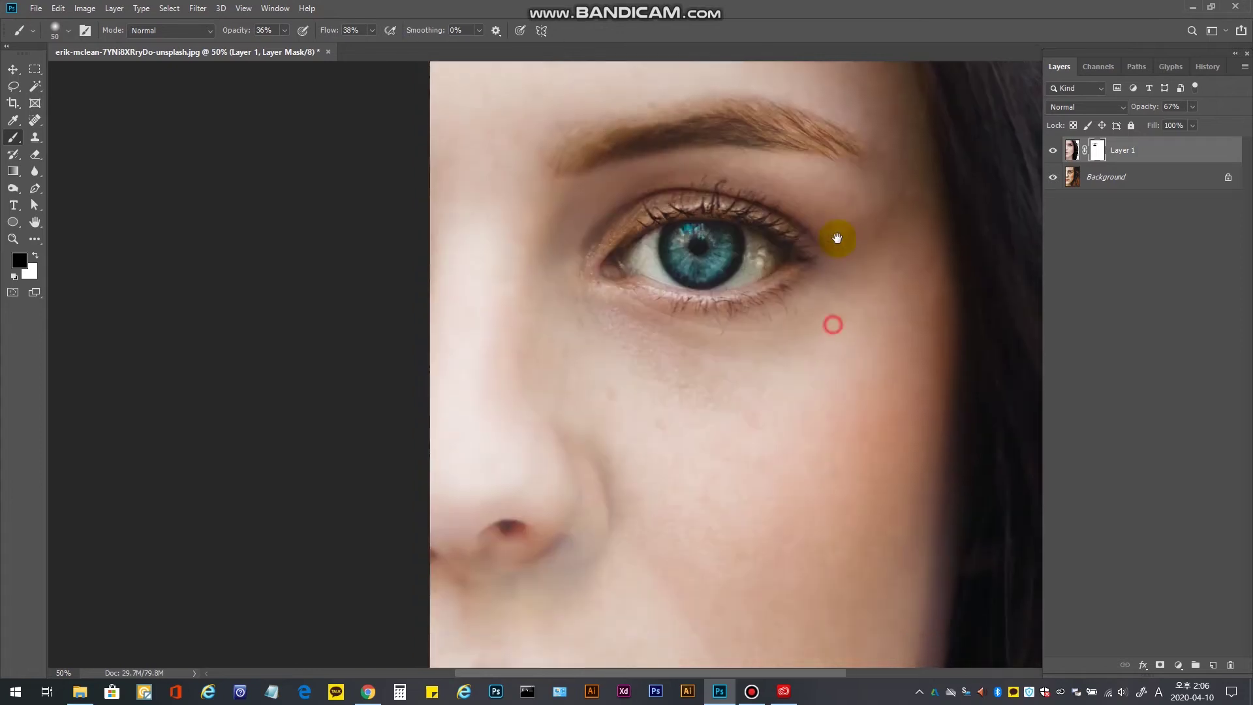
mouse_move(599, 274)
mouse_down()
mouse_move(573, 268)
mouse_move(713, 299)
mouse_move(791, 271)
mouse_up()
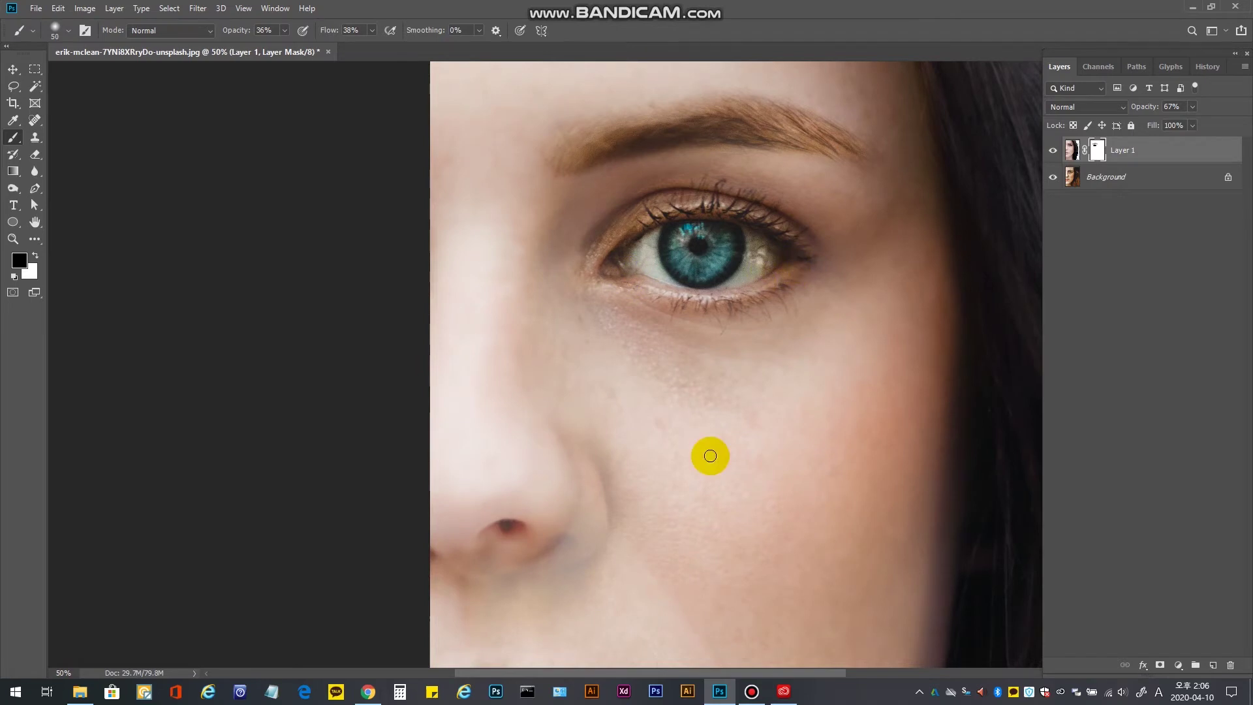
mouse_move(707, 453)
mouse_down()
mouse_move(805, 350)
mouse_move(800, 372)
mouse_up()
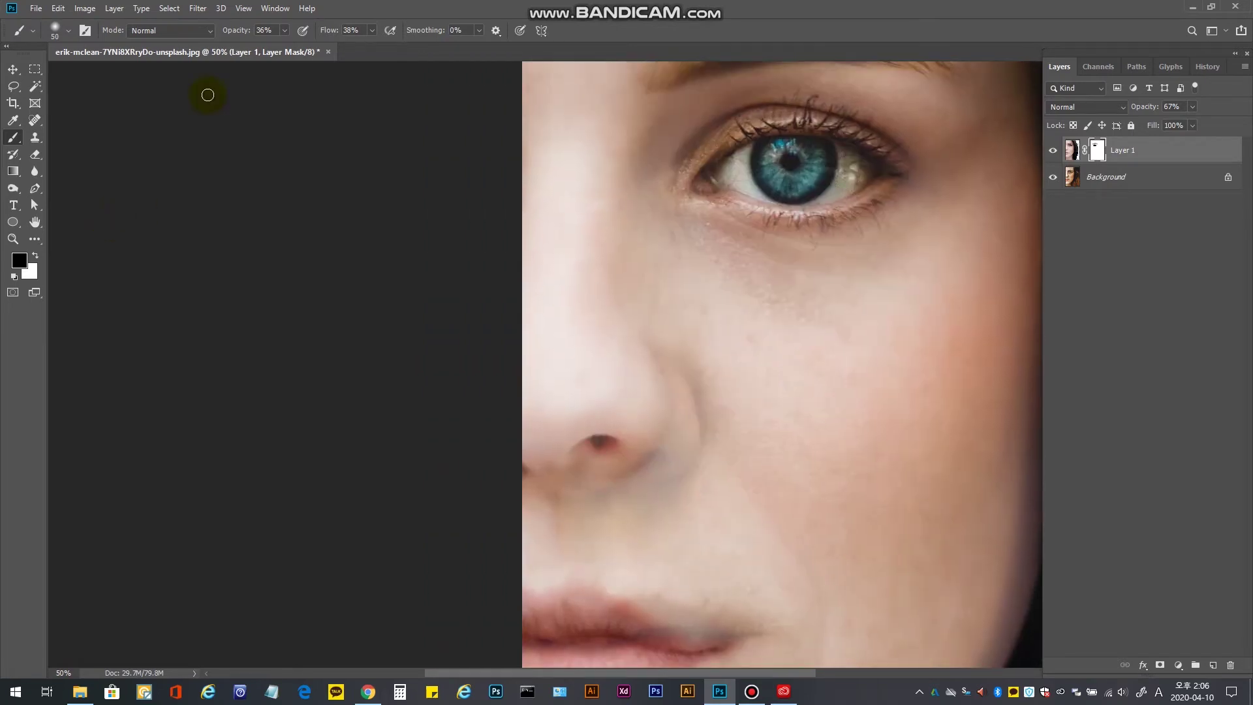
Reveal the underlying nose on Layer 1's mask with a size 250 black brush at 100% opacity, blending its bridge at 25%.
click(439, 9)
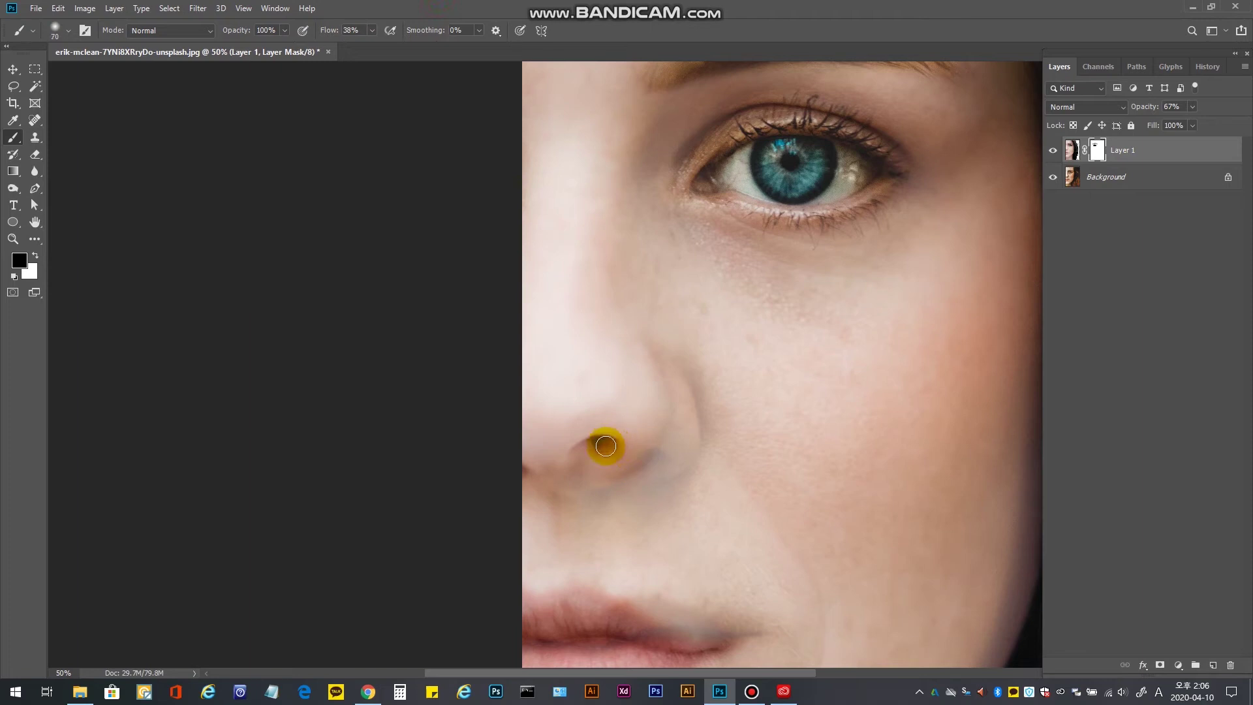
key(bracketright)
key(bracketright)
key(bracketright)
key(bracketright)
key(bracketright)
key(bracketright)
key(bracketright)
key(bracketright)
mouse_move(635, 381)
mouse_down()
mouse_move(648, 421)
mouse_move(635, 367)
mouse_move(646, 460)
mouse_move(668, 385)
mouse_move(679, 465)
mouse_move(691, 392)
mouse_move(651, 415)
mouse_move(660, 456)
mouse_move(619, 445)
mouse_move(611, 463)
mouse_move(569, 477)
mouse_move(606, 479)
mouse_move(559, 480)
mouse_move(596, 478)
mouse_move(640, 442)
mouse_move(667, 440)
mouse_move(640, 374)
mouse_move(683, 399)
mouse_move(653, 365)
mouse_move(665, 424)
mouse_move(633, 444)
mouse_move(510, 466)
mouse_move(609, 470)
mouse_move(687, 404)
mouse_move(661, 376)
mouse_up()
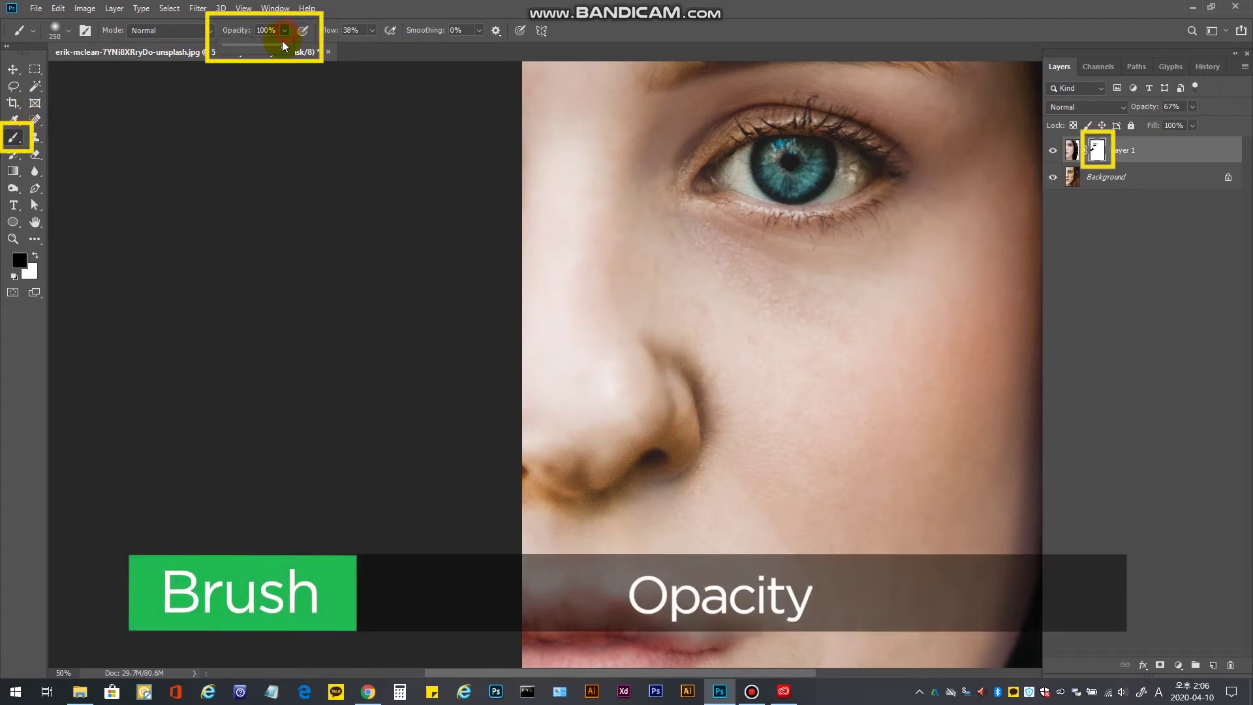
drag(282, 43, 242, 52)
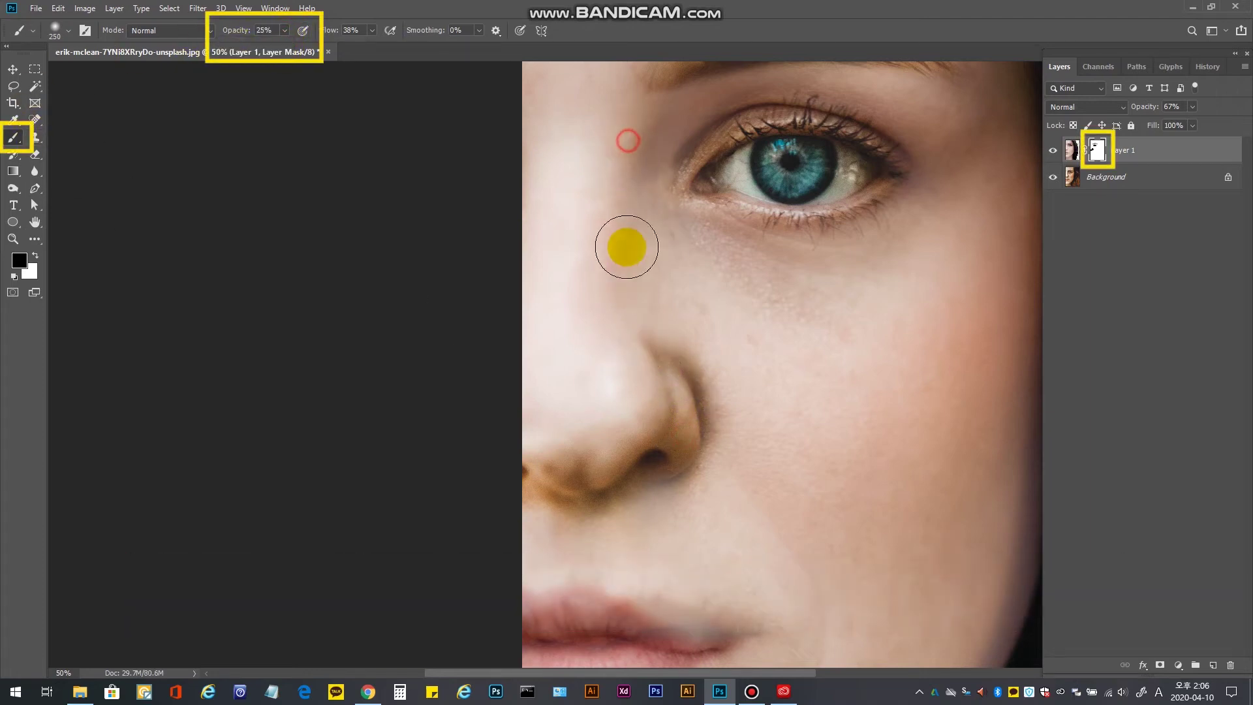
mouse_move(646, 208)
mouse_down()
mouse_move(660, 369)
mouse_move(704, 404)
mouse_move(682, 429)
mouse_up()
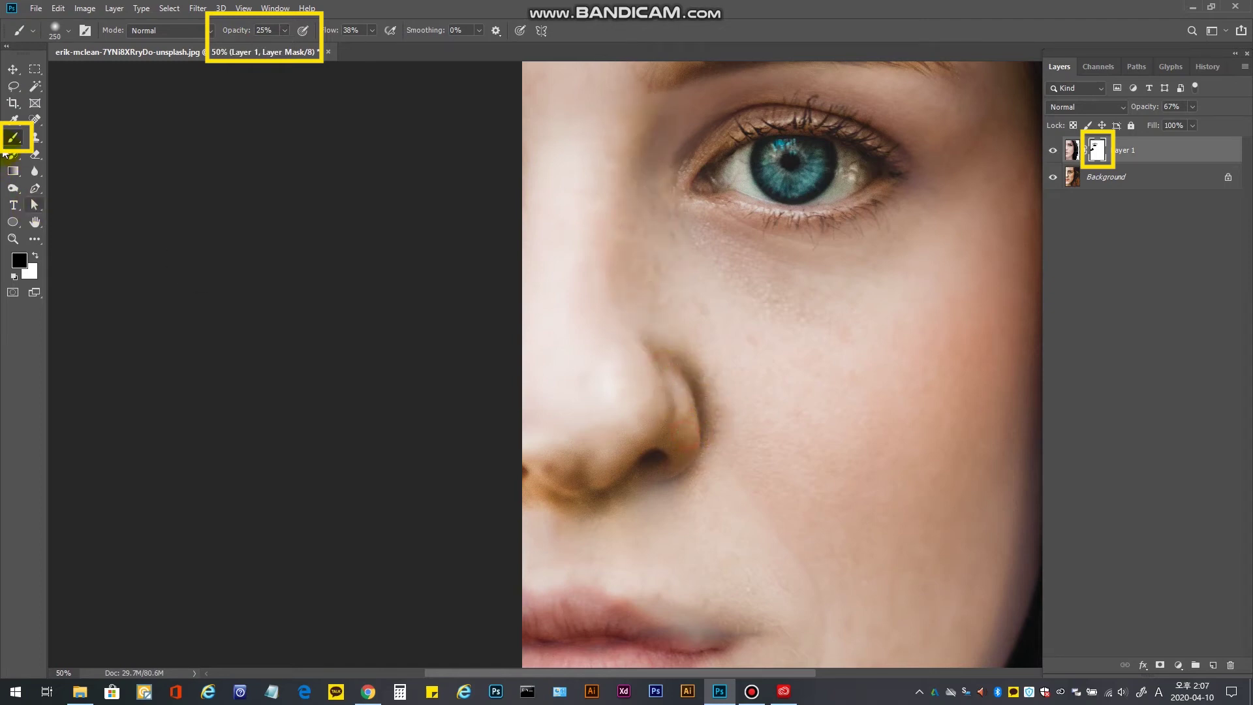
Paint white on the mask over the side and tip of the nose with a size 90 brush at 16% opacity.
click(34, 257)
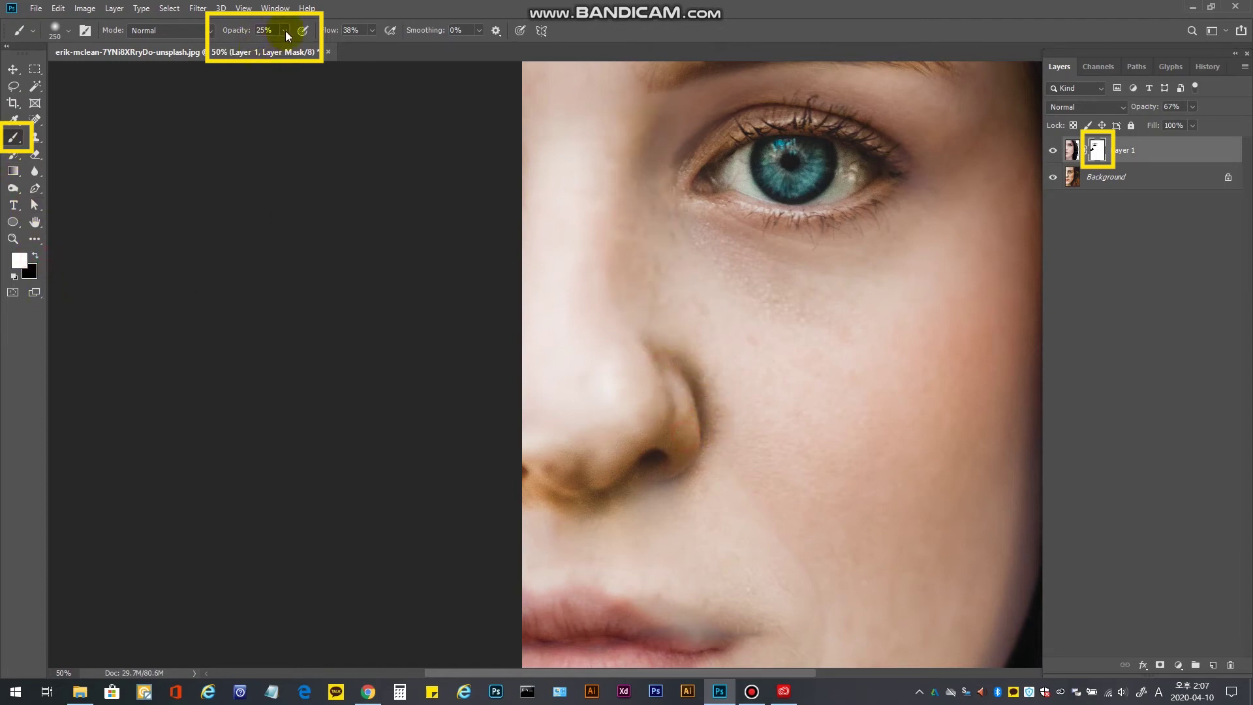
drag(281, 46, 278, 45)
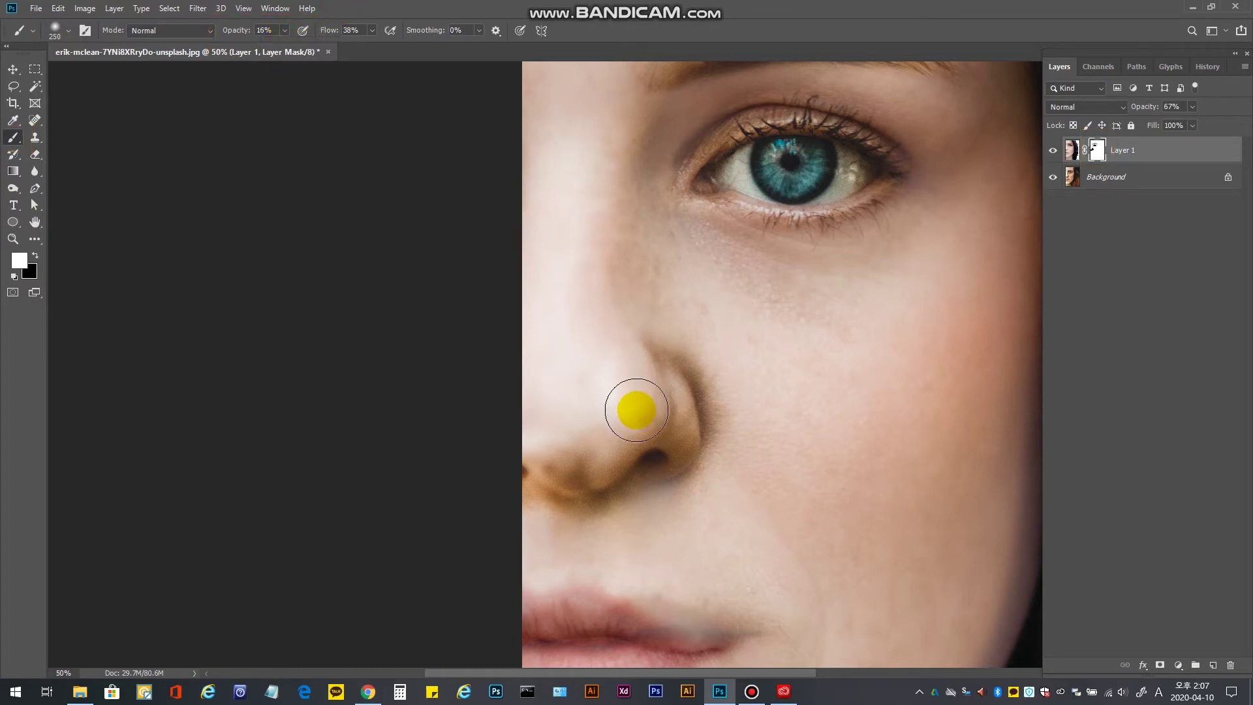
key(bracketleft)
key(bracketleft)
key(bracketleft)
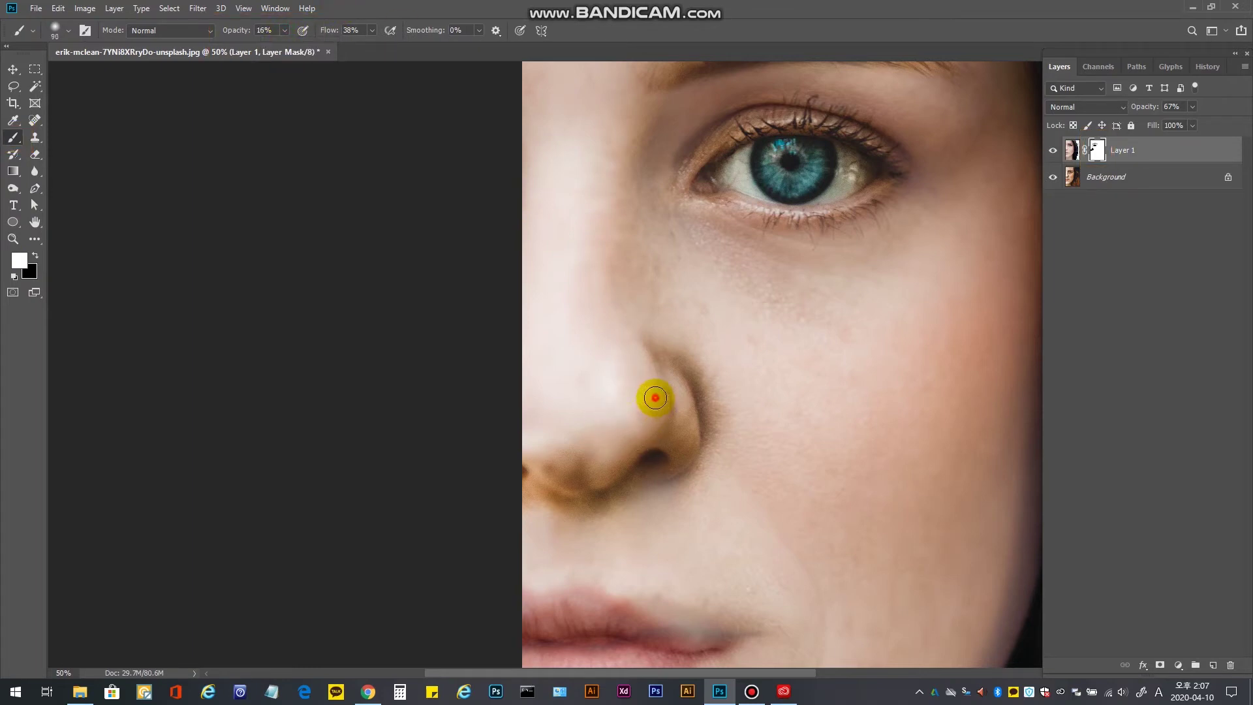
mouse_move(655, 398)
mouse_down()
mouse_move(617, 454)
mouse_move(650, 424)
mouse_move(602, 474)
mouse_move(721, 425)
mouse_move(694, 418)
mouse_move(675, 446)
mouse_move(683, 410)
mouse_move(675, 462)
mouse_move(694, 371)
mouse_move(715, 402)
mouse_move(689, 354)
mouse_move(723, 434)
mouse_move(663, 330)
mouse_move(620, 465)
mouse_move(620, 432)
mouse_move(584, 467)
mouse_move(627, 446)
mouse_move(568, 462)
mouse_move(610, 463)
mouse_move(546, 460)
mouse_move(595, 455)
mouse_move(549, 458)
mouse_move(621, 430)
mouse_move(588, 475)
mouse_move(627, 421)
mouse_up()
Touch up the nose tip on the mask with black, first at 16% and finally at 100% brush opacity.
click(35, 256)
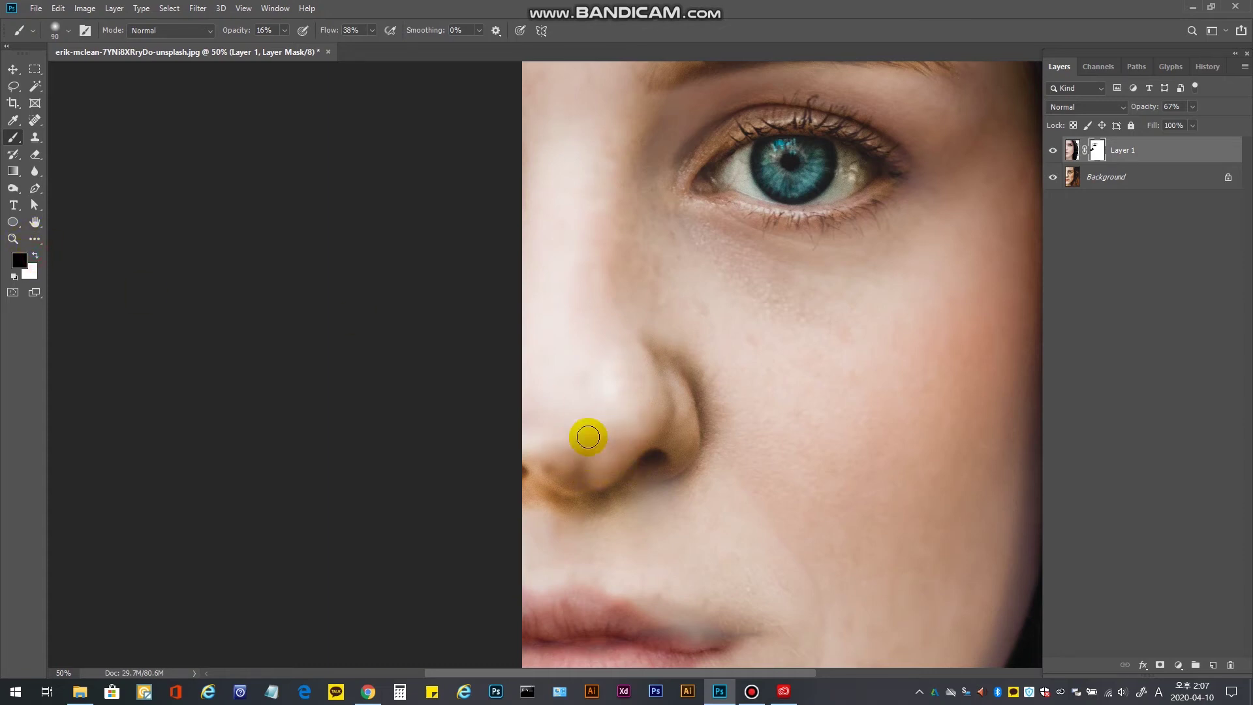
click(594, 440)
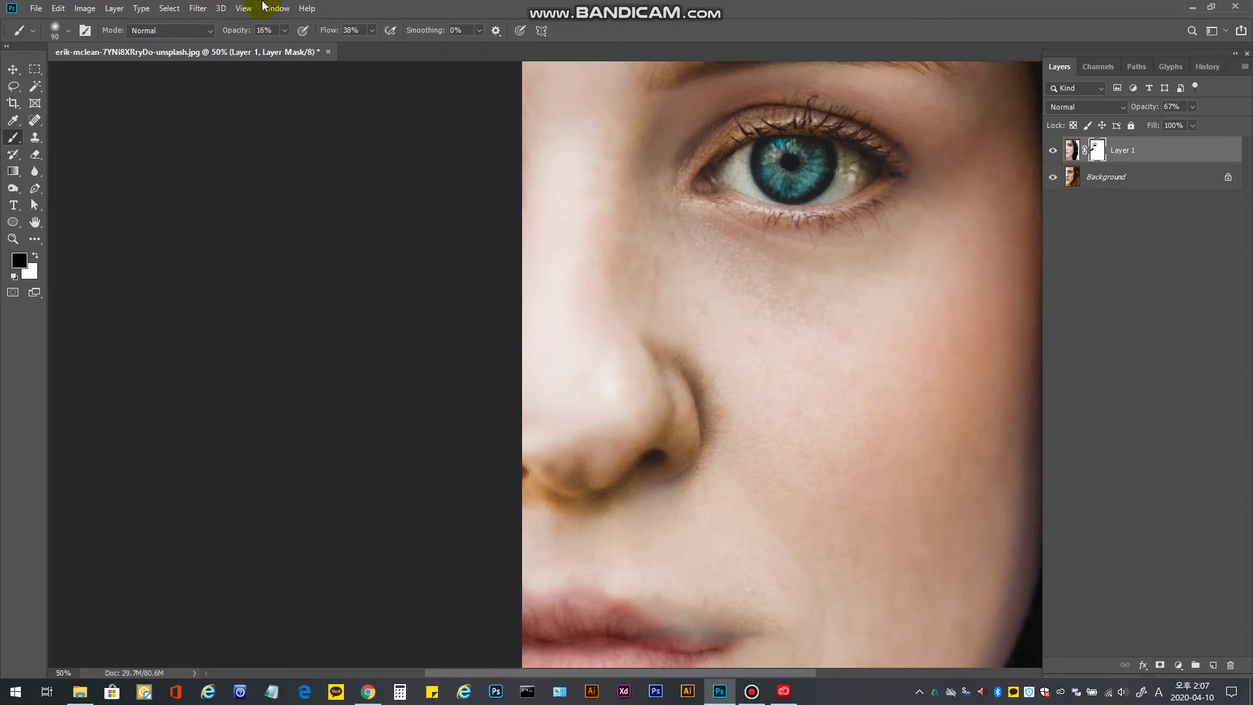
drag(284, 46, 338, 45)
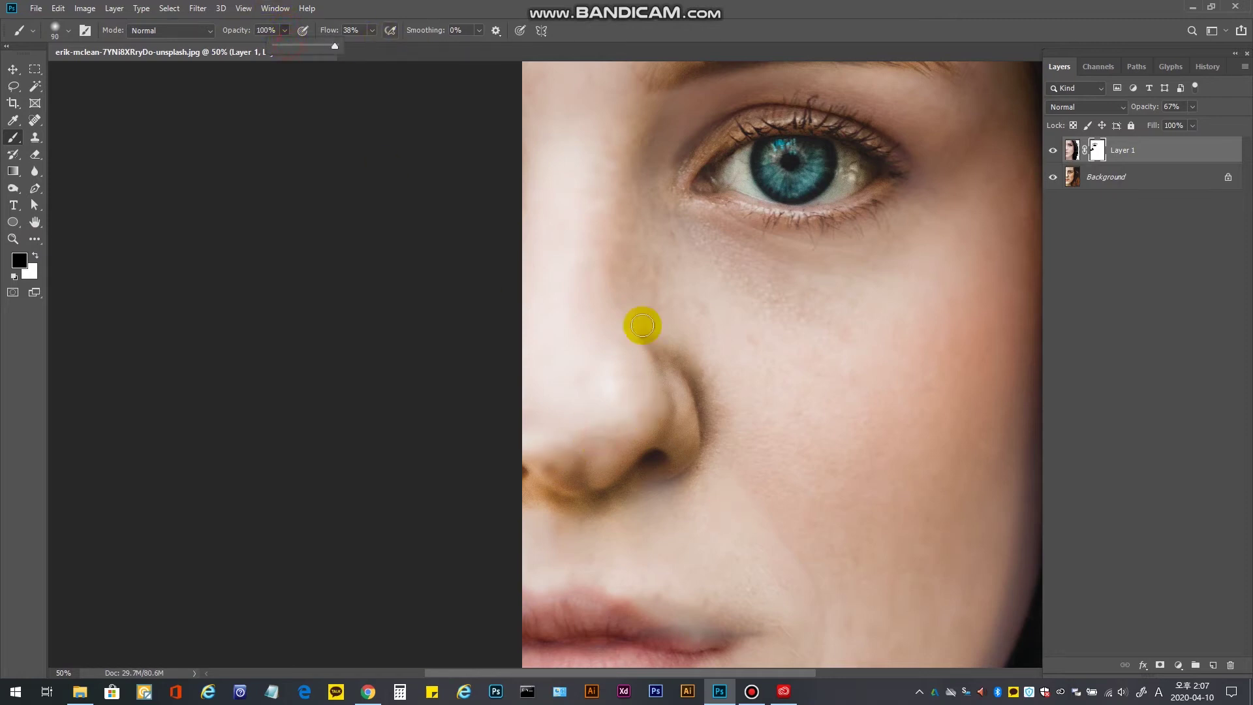
click(602, 414)
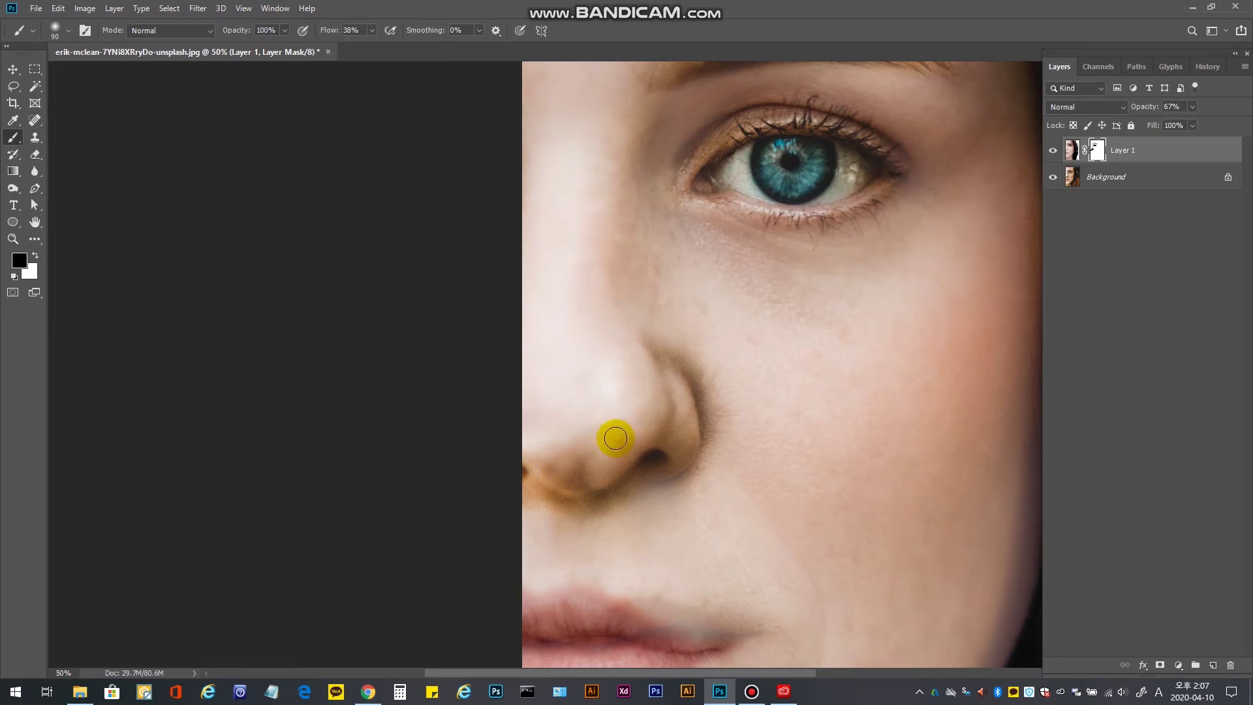
Paint black on Layer 1's mask over both lips to reveal the underlying mouth, and clean the skin above with white.
key(space)
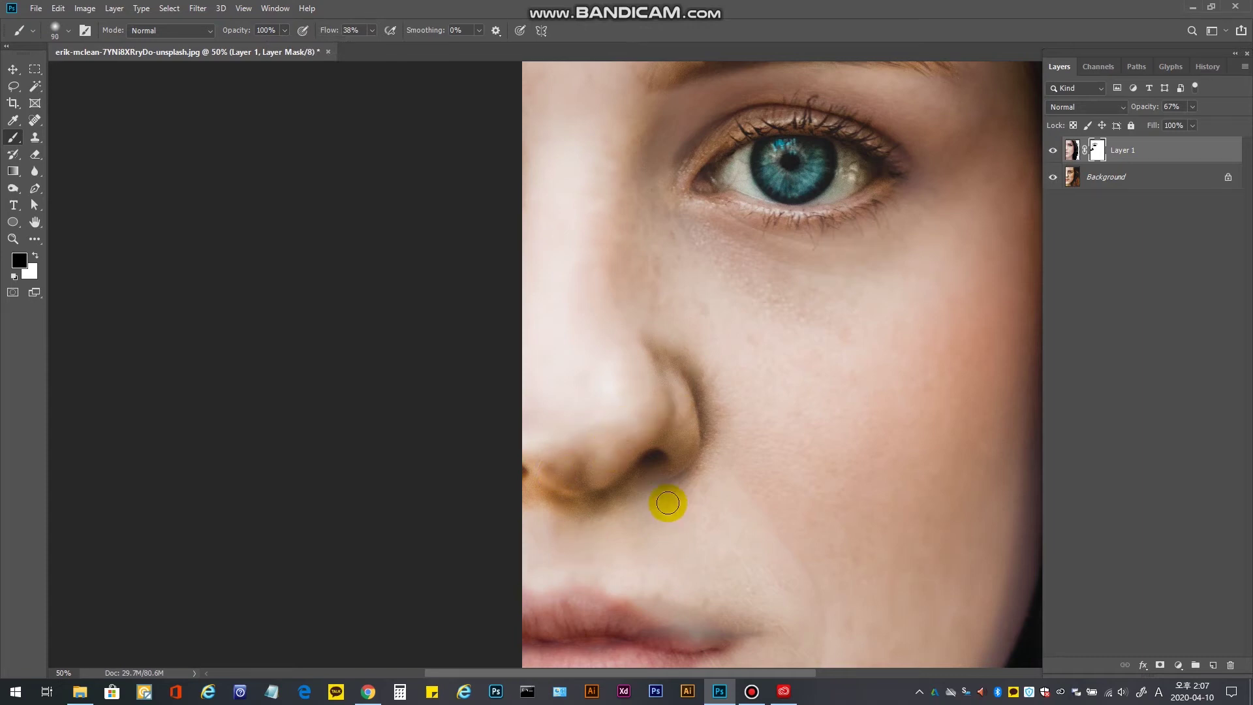
drag(672, 568, 620, 250)
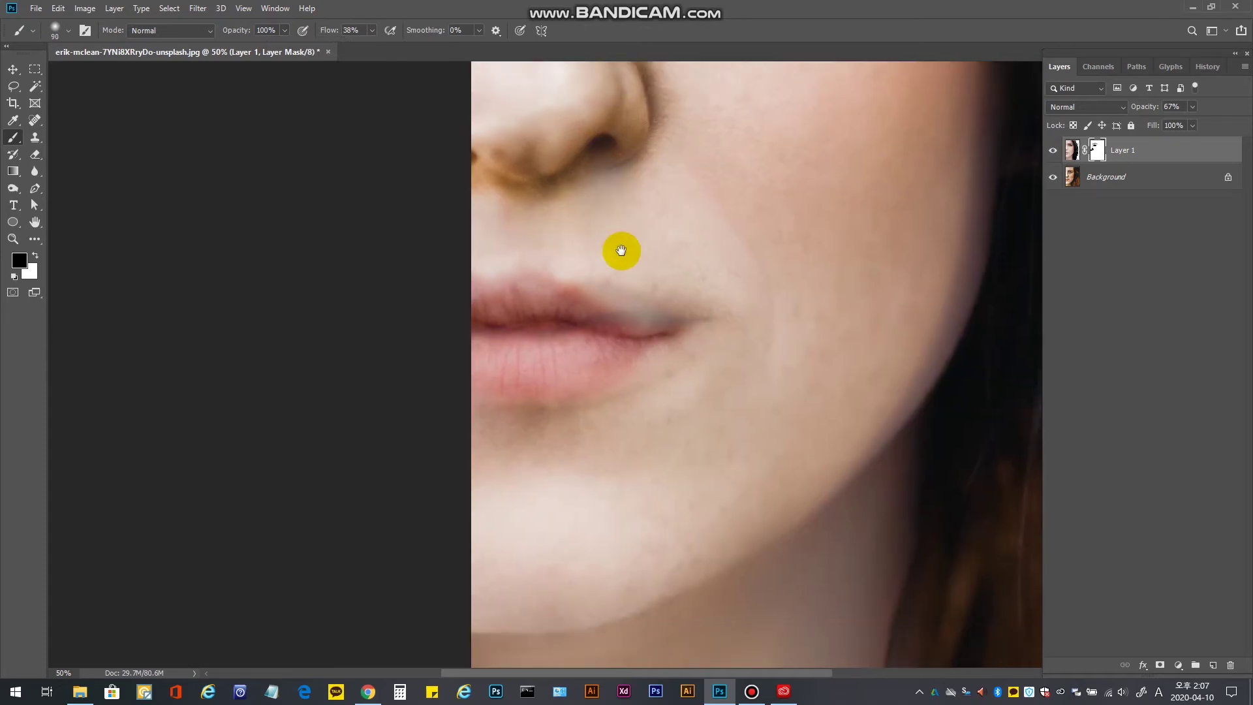
mouse_move(635, 308)
mouse_down()
mouse_move(649, 313)
mouse_move(606, 312)
mouse_up()
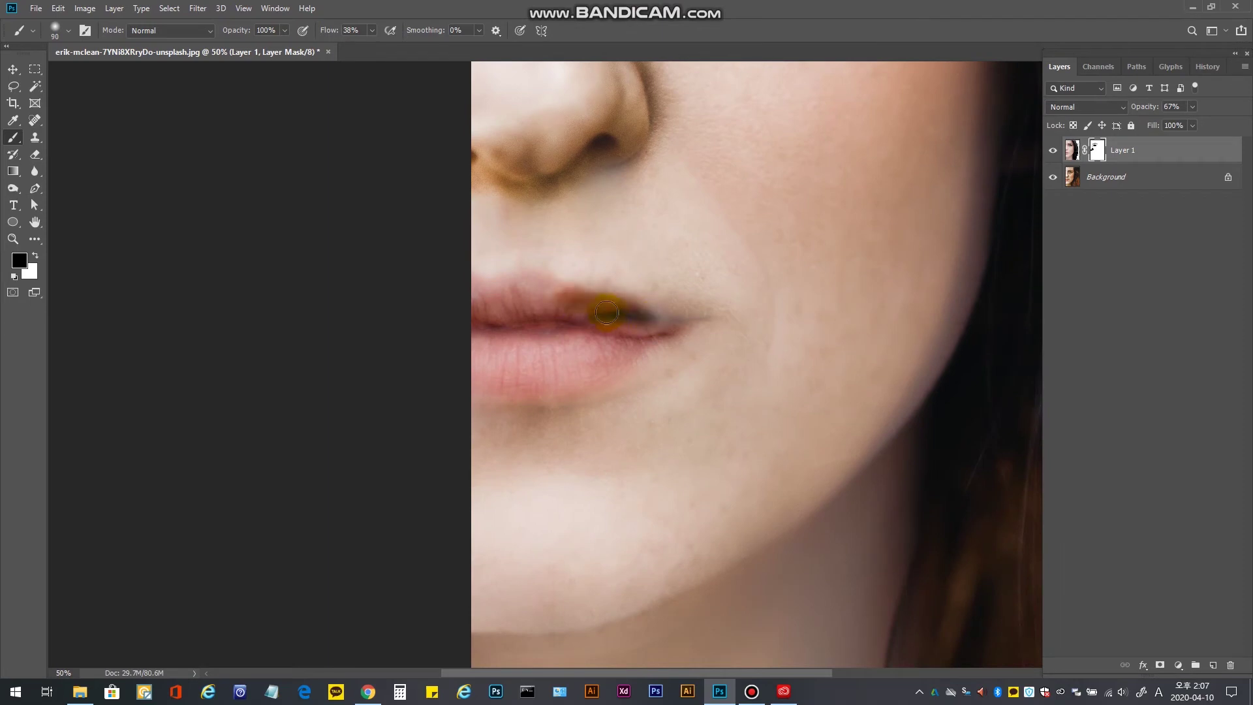
mouse_move(460, 307)
mouse_down()
mouse_move(559, 280)
mouse_move(637, 299)
mouse_move(631, 315)
mouse_move(671, 330)
mouse_move(559, 342)
mouse_move(528, 314)
mouse_move(526, 372)
mouse_move(540, 383)
mouse_move(494, 398)
mouse_move(698, 321)
mouse_move(588, 317)
mouse_up()
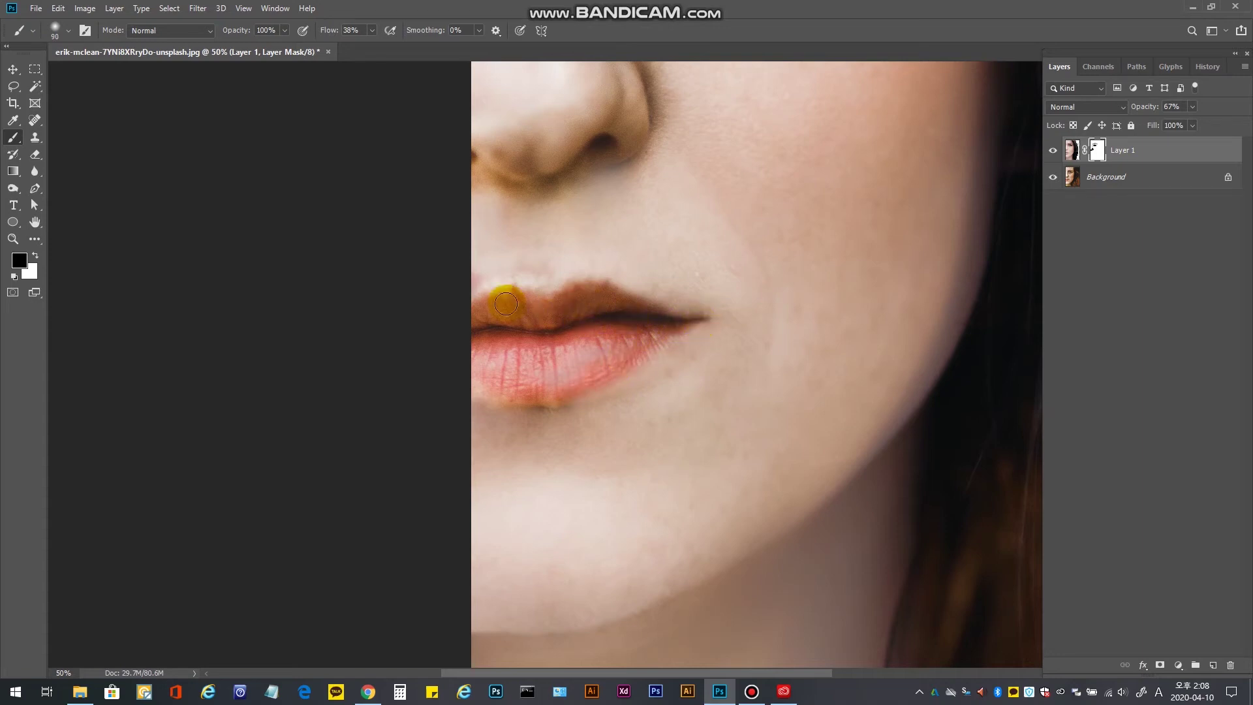
mouse_move(519, 382)
mouse_down()
mouse_move(476, 383)
mouse_move(646, 336)
mouse_move(676, 358)
mouse_move(551, 422)
mouse_move(464, 400)
mouse_up()
click(35, 255)
mouse_move(620, 275)
mouse_down()
mouse_move(460, 270)
mouse_move(609, 264)
mouse_move(680, 285)
mouse_move(732, 276)
mouse_up()
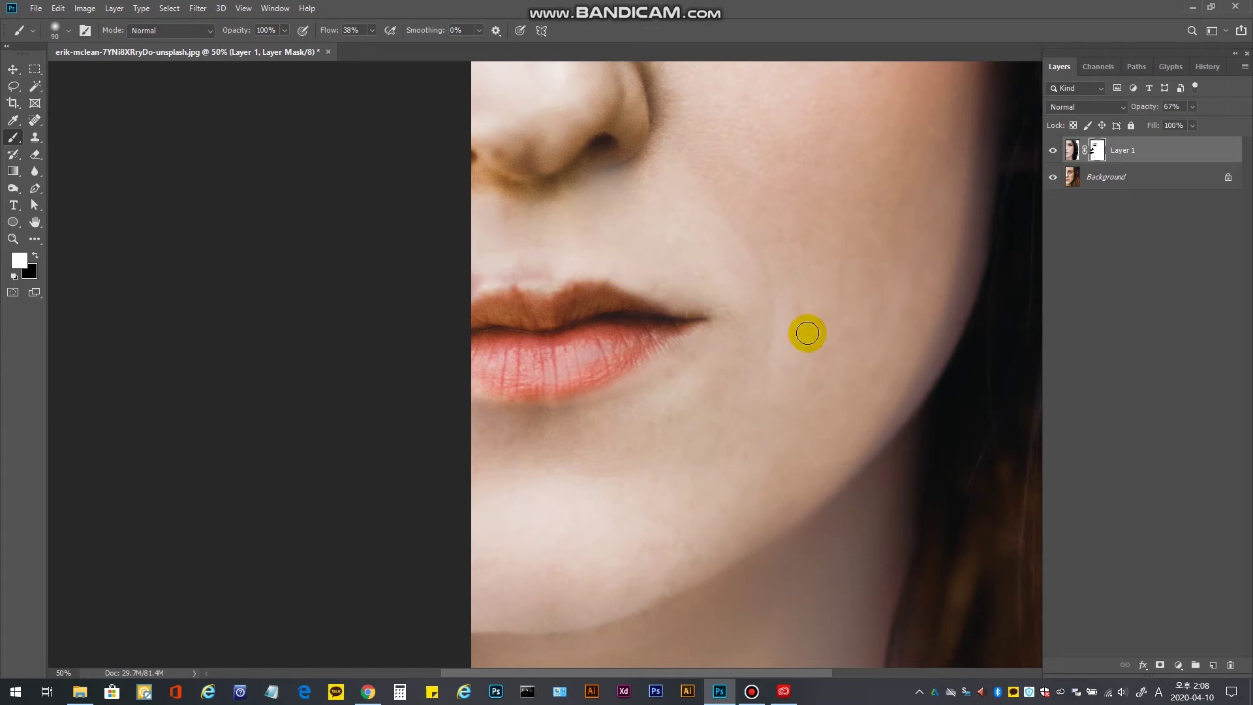
Paint black over the dark hair beside the cheek on Layer 1's mask with a size 600 brush at 28% opacity.
mouse_move(934, 367)
mouse_down()
mouse_move(929, 208)
mouse_move(931, 252)
mouse_up()
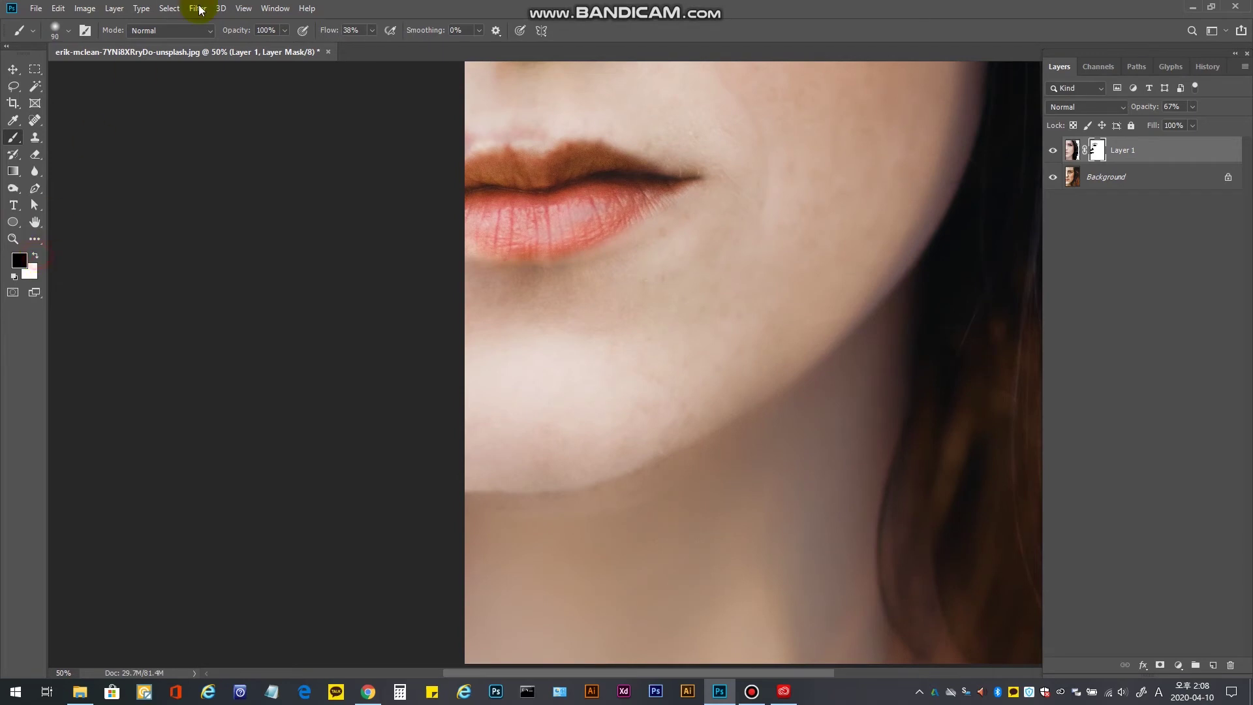
key(ctrl+minus)
key(ctrl+minus)
drag(671, 294, 658, 347)
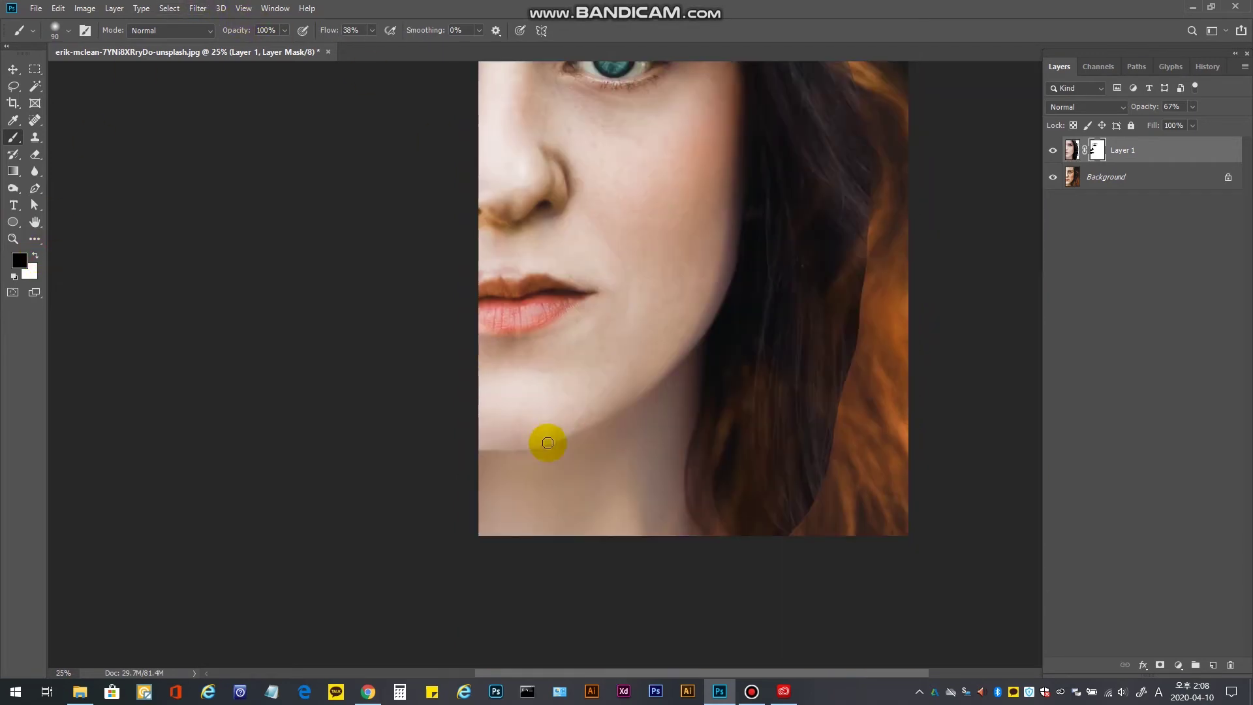
key(bracketright)
key(bracketright)
key(bracketright)
key(bracketright)
key(bracketright)
key(bracketright)
key(bracketright)
key(bracketright)
key(bracketright)
key(bracketright)
key(bracketright)
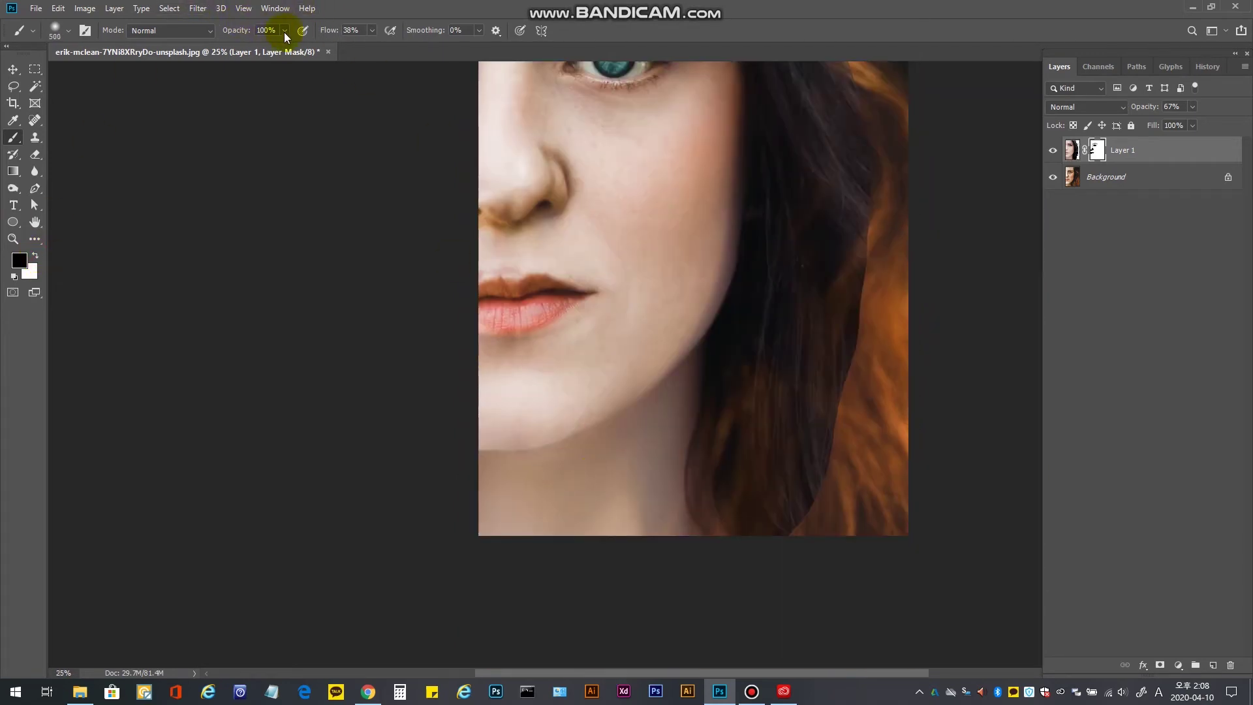
drag(284, 42, 239, 43)
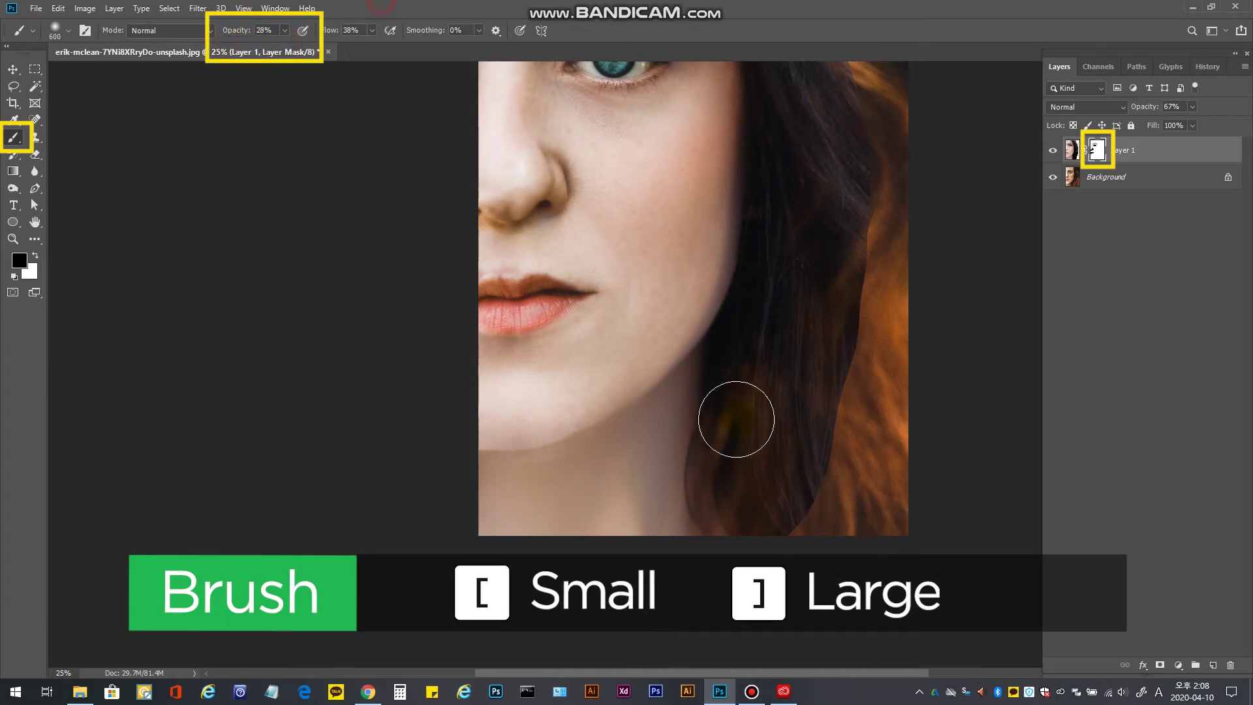
mouse_move(760, 304)
mouse_down()
mouse_move(721, 532)
mouse_move(844, 373)
mouse_move(810, 222)
mouse_up()
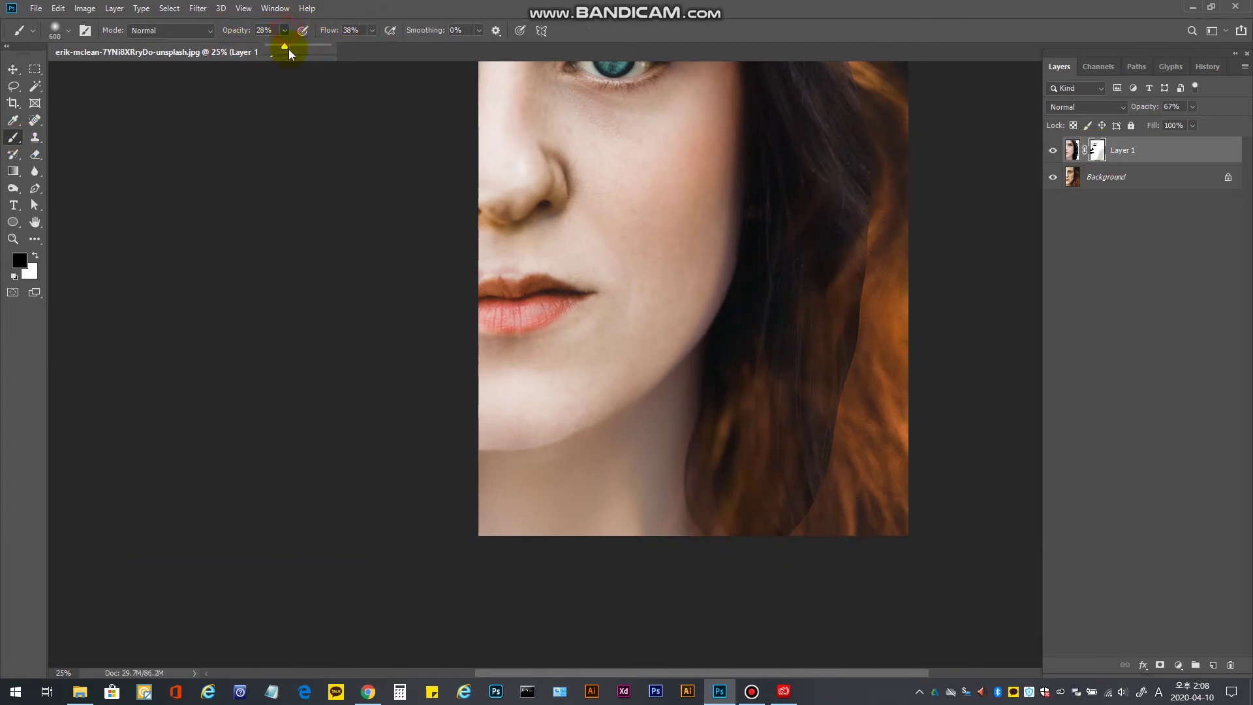
Reveal the underlying red hair beside the jaw and neck with black at 100% brush opacity, comparing with Layer 1 hidden.
mouse_move(873, 376)
mouse_down()
mouse_move(856, 186)
mouse_move(858, 260)
mouse_move(779, 581)
mouse_move(774, 449)
mouse_move(770, 494)
mouse_move(740, 521)
mouse_move(747, 460)
mouse_move(733, 444)
mouse_move(714, 519)
mouse_move(729, 424)
mouse_move(700, 496)
mouse_move(738, 375)
mouse_move(769, 363)
mouse_up()
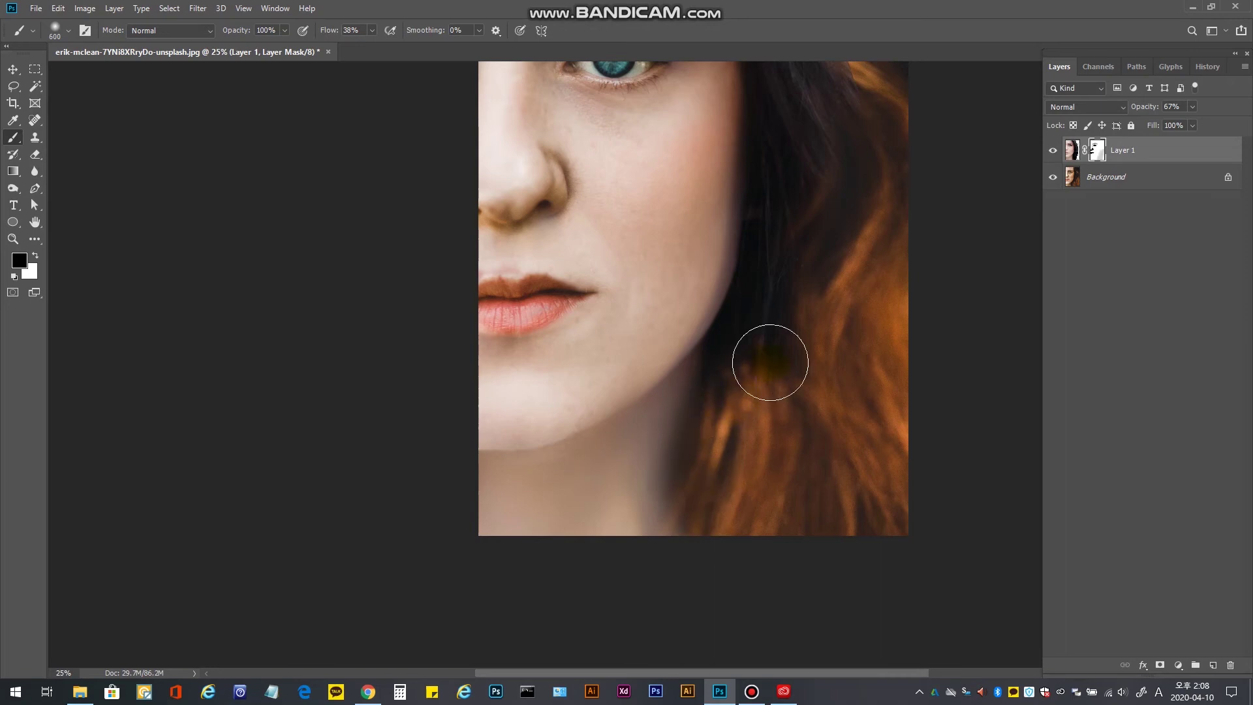
click(1052, 150)
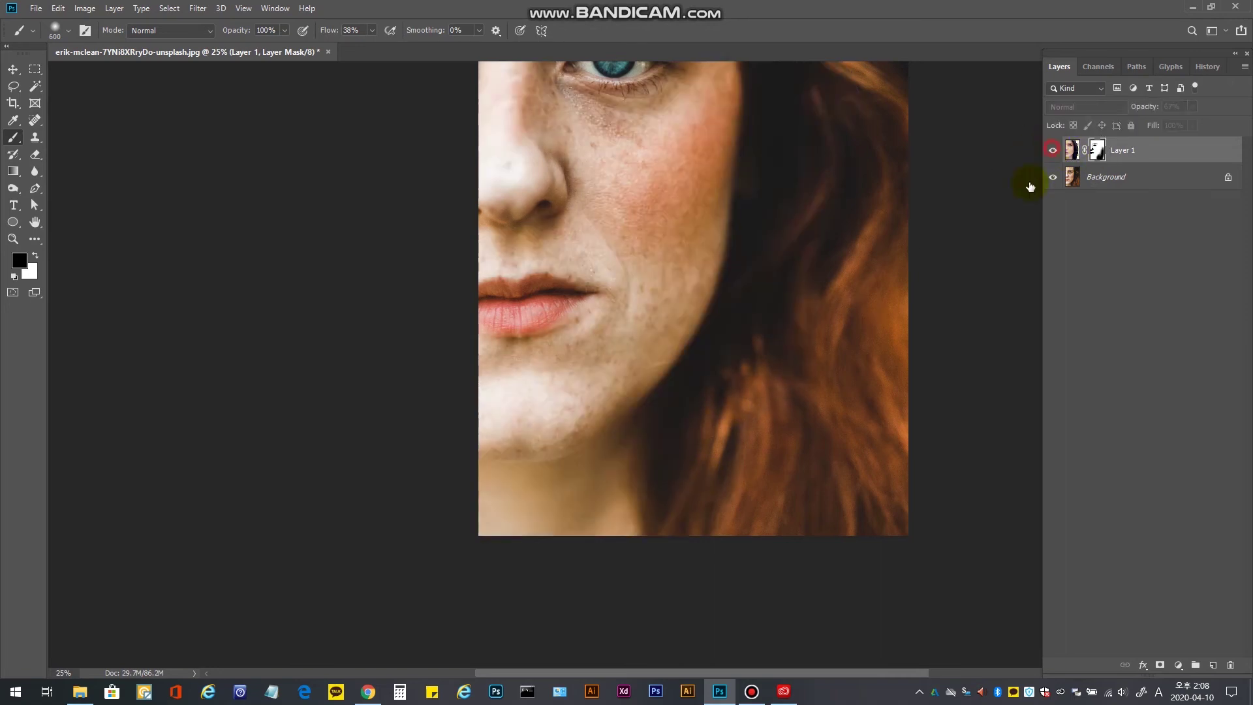
mouse_move(716, 414)
mouse_down()
mouse_move(716, 381)
mouse_move(673, 446)
mouse_move(670, 432)
mouse_move(648, 541)
mouse_move(662, 478)
mouse_move(662, 505)
mouse_move(718, 389)
mouse_move(738, 364)
mouse_move(772, 355)
mouse_move(776, 294)
mouse_up()
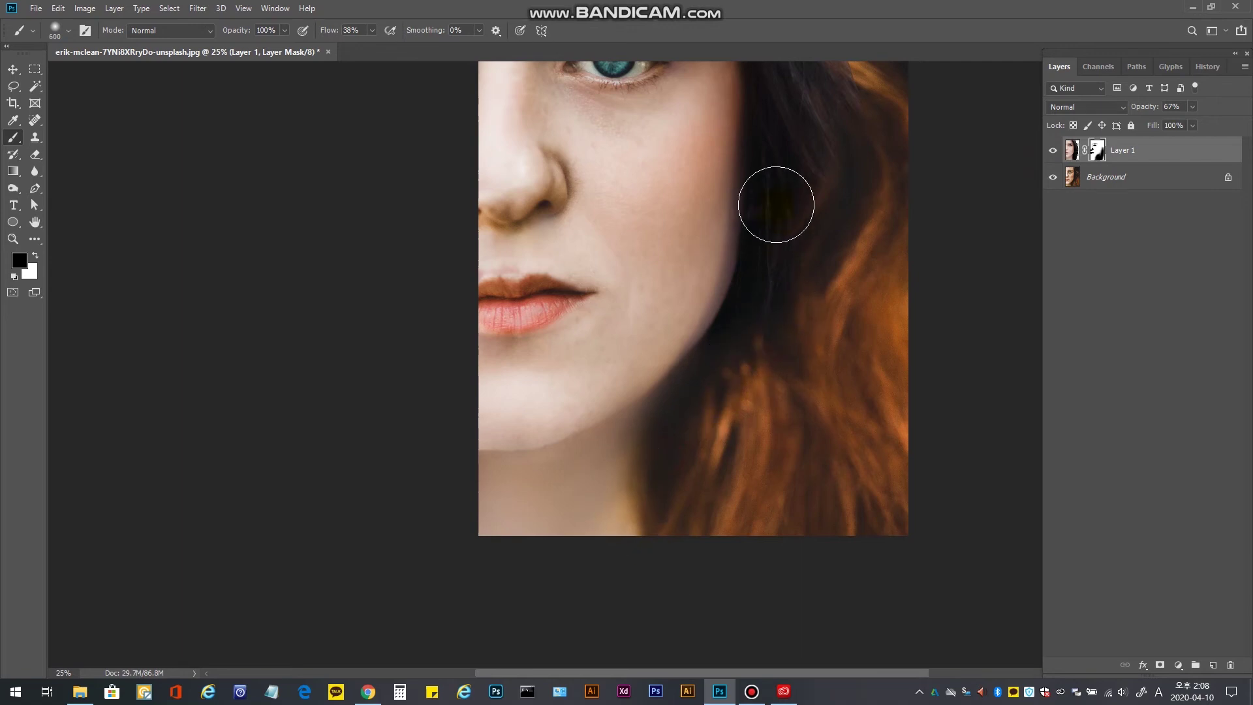
Paint black on the mask over the hair from the forehead hairline down beside the cheek, comparing with Layer 1 hidden.
scroll(775, 204, up, 3)
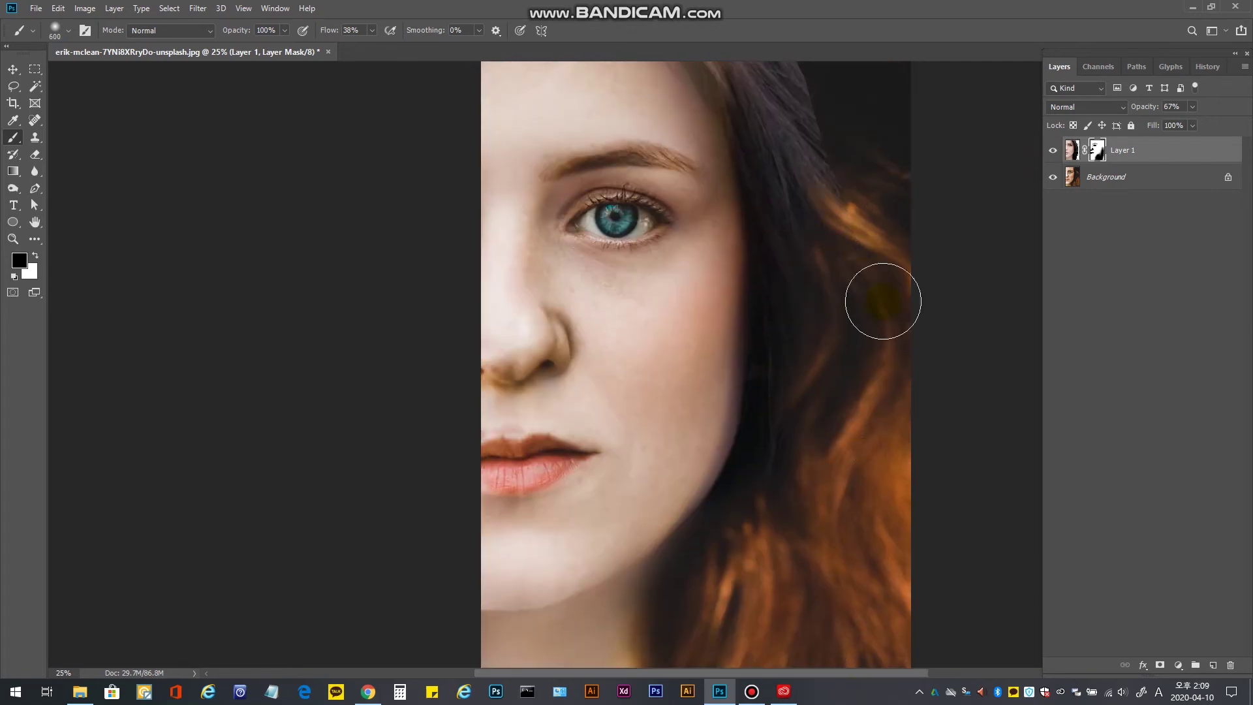
scroll(873, 392, up, 3)
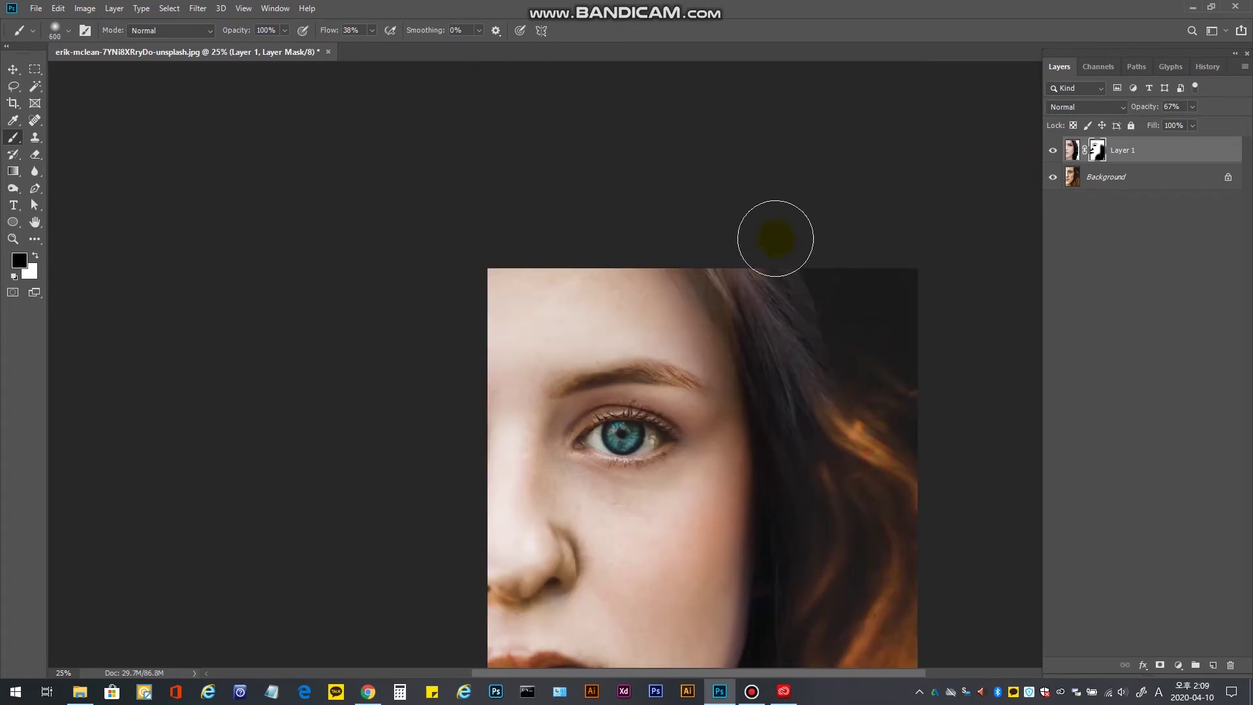
mouse_move(775, 238)
mouse_down()
mouse_move(832, 322)
mouse_move(769, 270)
mouse_move(717, 252)
mouse_move(830, 394)
mouse_up()
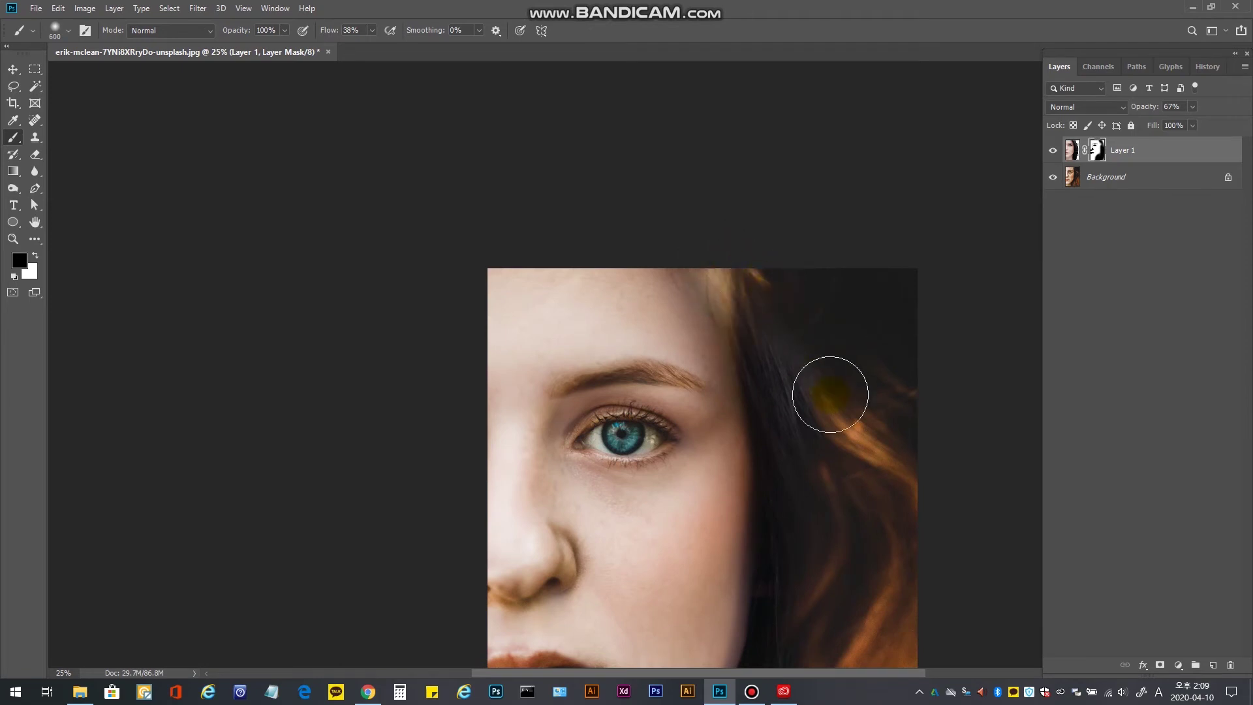
click(1052, 150)
click(1052, 150)
click(712, 251)
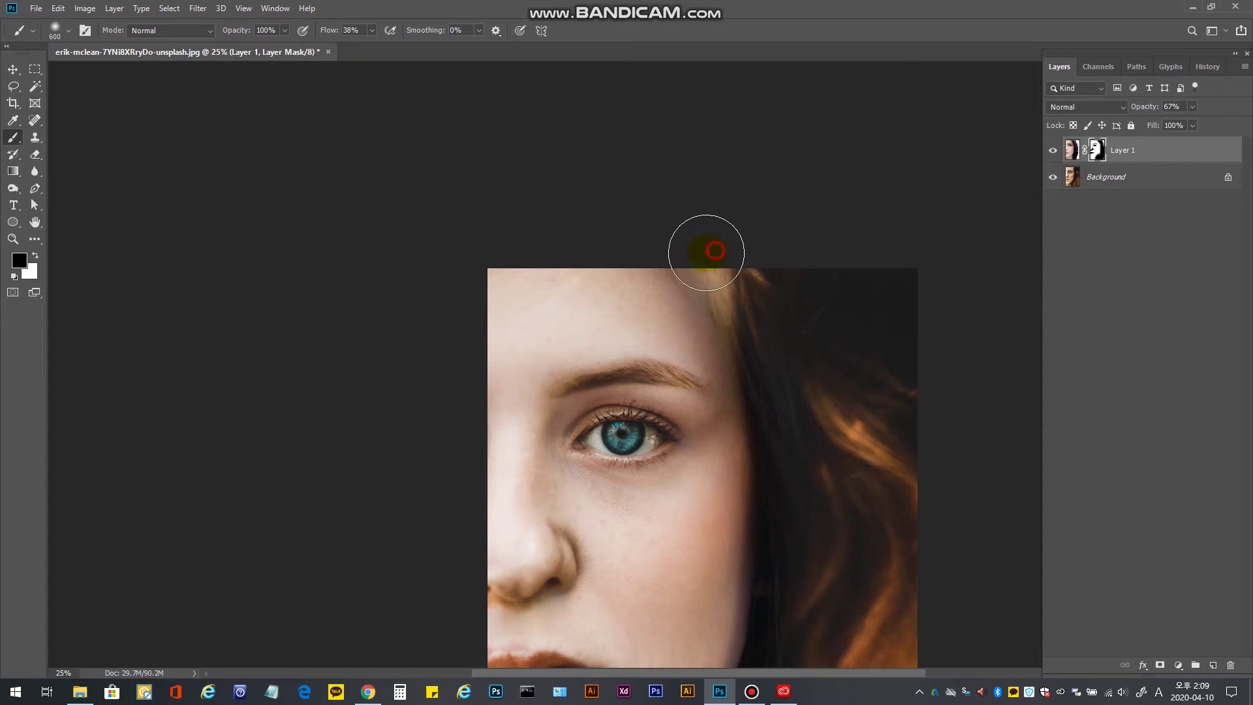
mouse_move(842, 358)
mouse_down()
mouse_move(794, 297)
mouse_move(803, 315)
mouse_move(787, 254)
mouse_up()
click(768, 306)
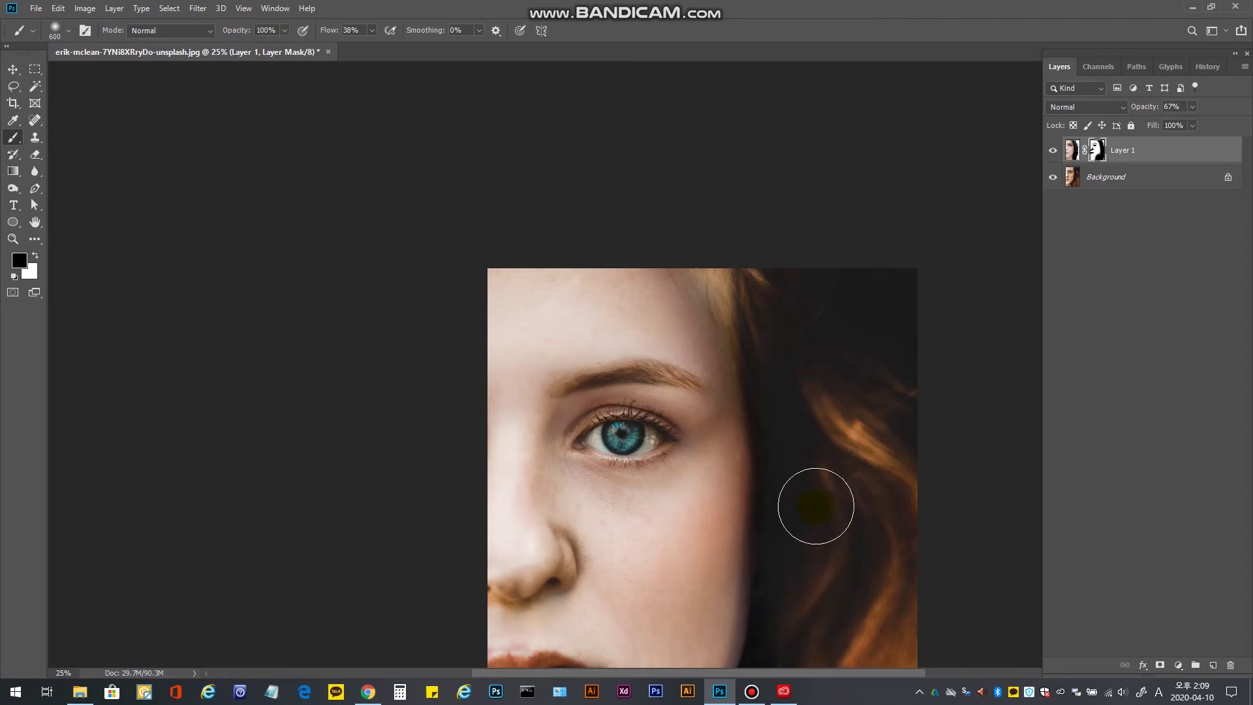
drag(811, 555, 816, 295)
click(806, 262)
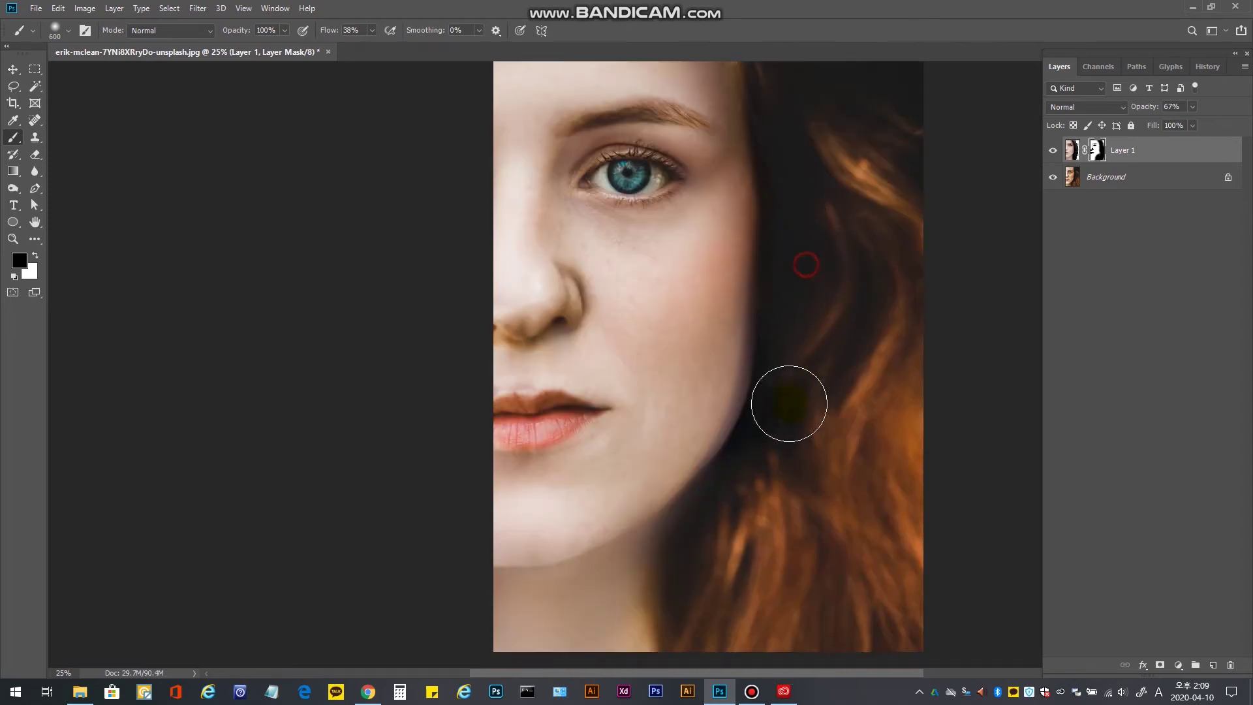
Blend the jawline edge on the mask with black at 47% opacity, using brush sizes 175 and 500.
key([)
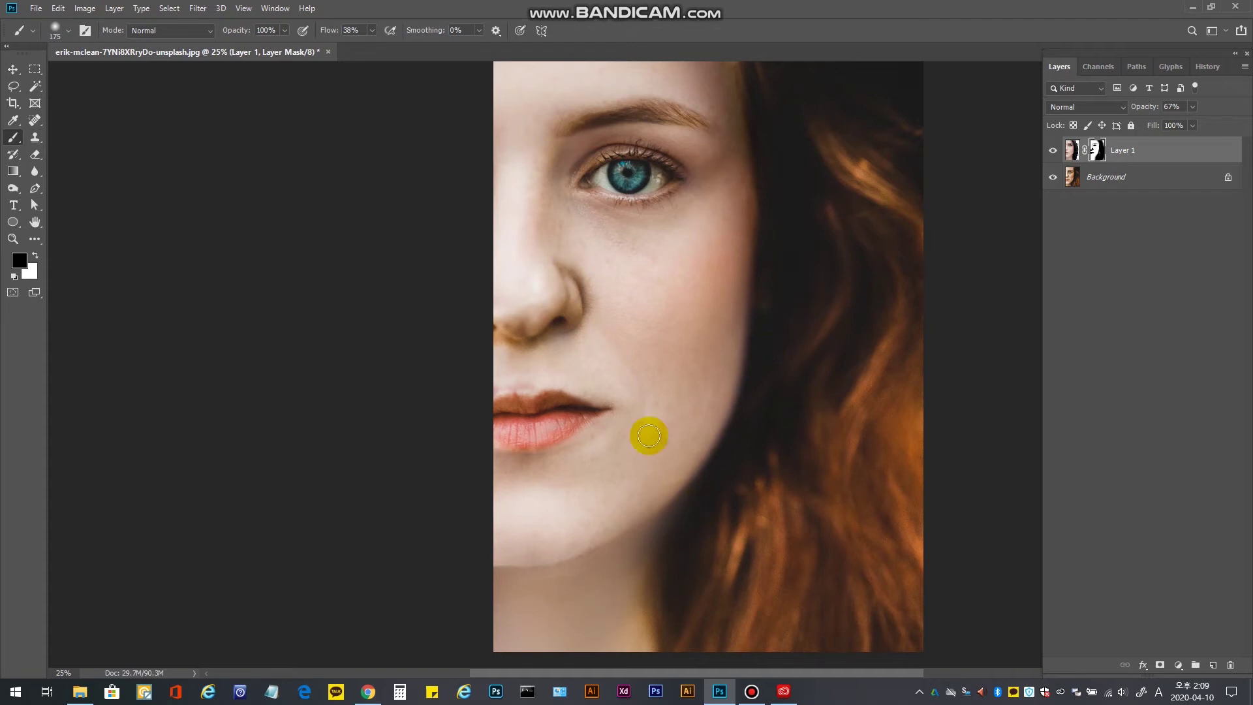
click(283, 30)
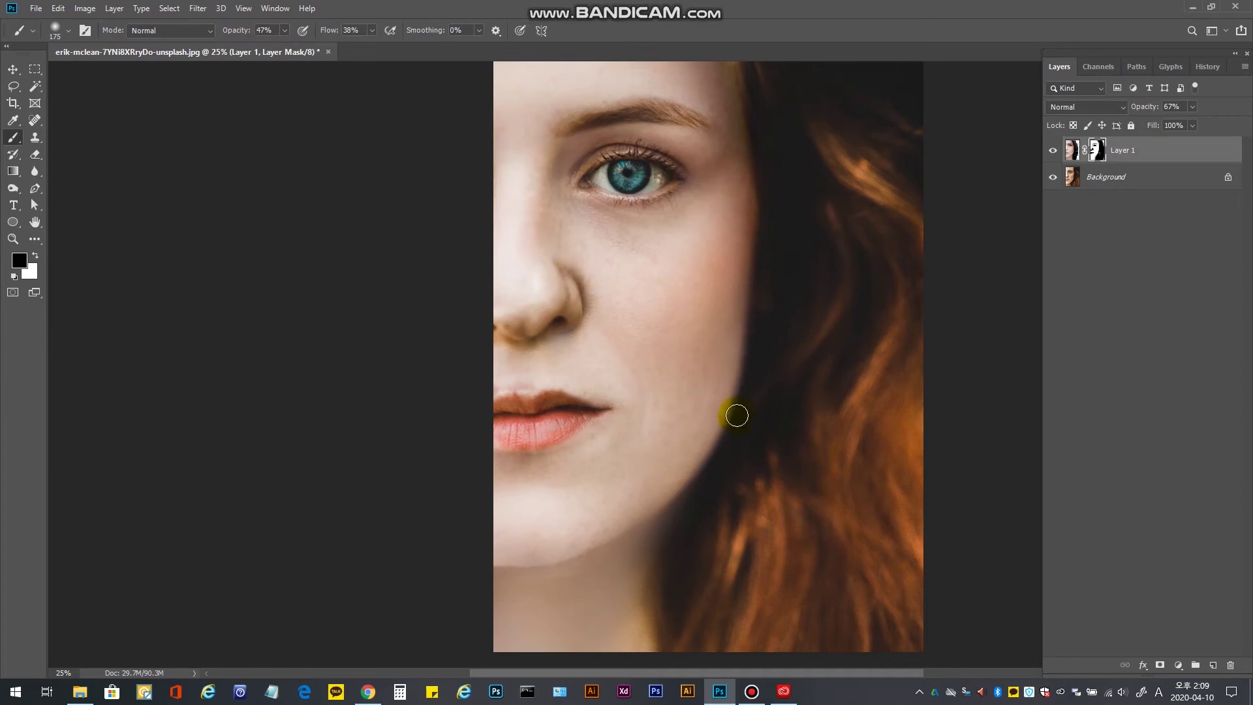
drag(732, 403, 688, 492)
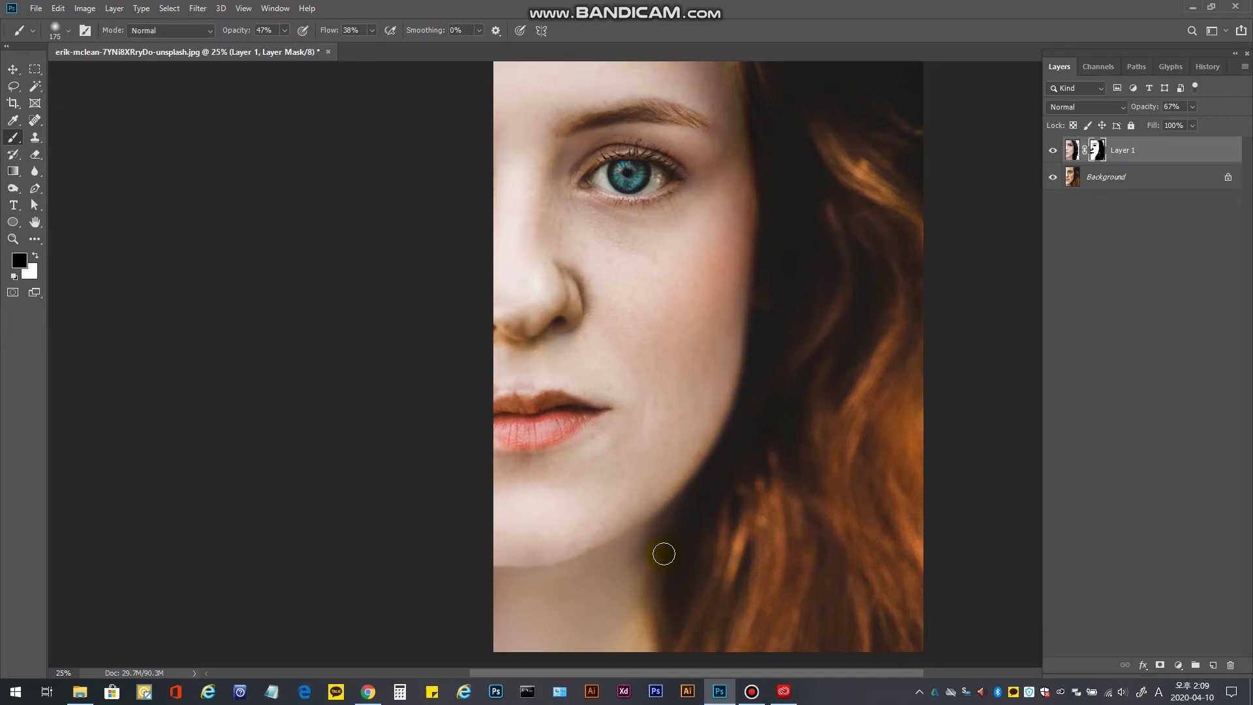
mouse_move(697, 451)
mouse_down()
mouse_move(698, 393)
mouse_move(670, 396)
mouse_up()
mouse_move(658, 460)
mouse_down()
mouse_move(665, 511)
mouse_move(632, 534)
mouse_move(659, 509)
mouse_move(696, 371)
mouse_up()
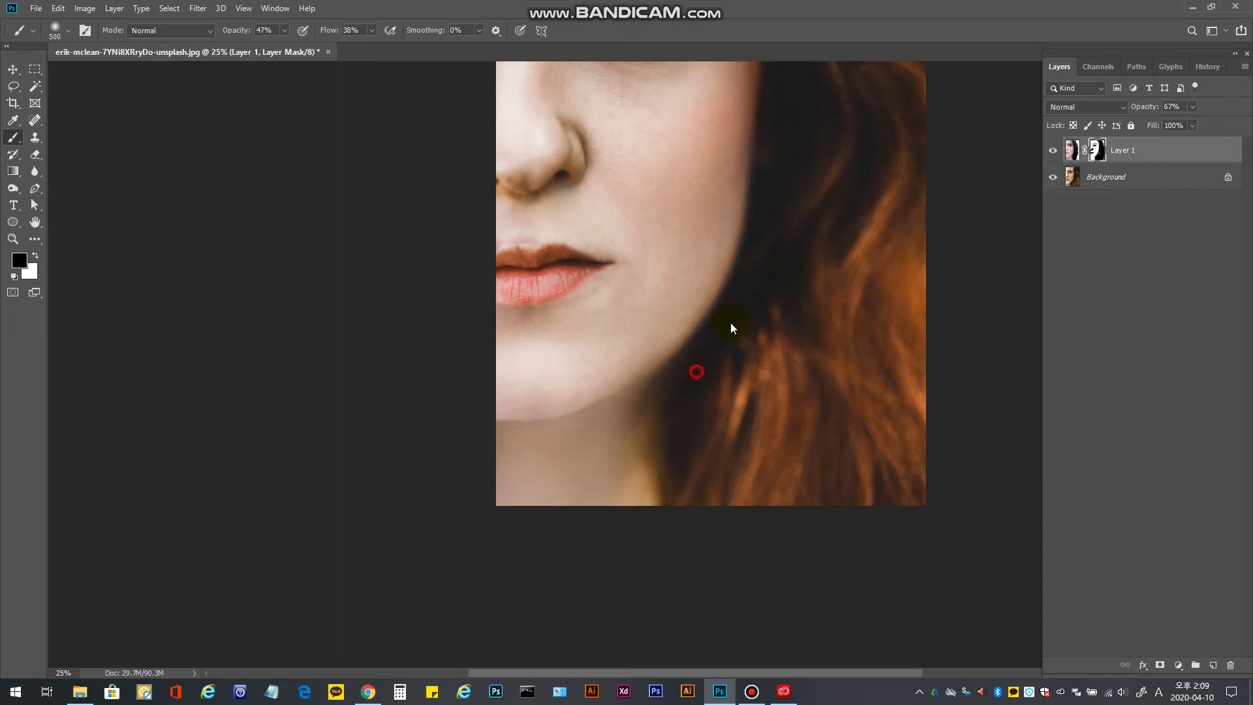
click(698, 342)
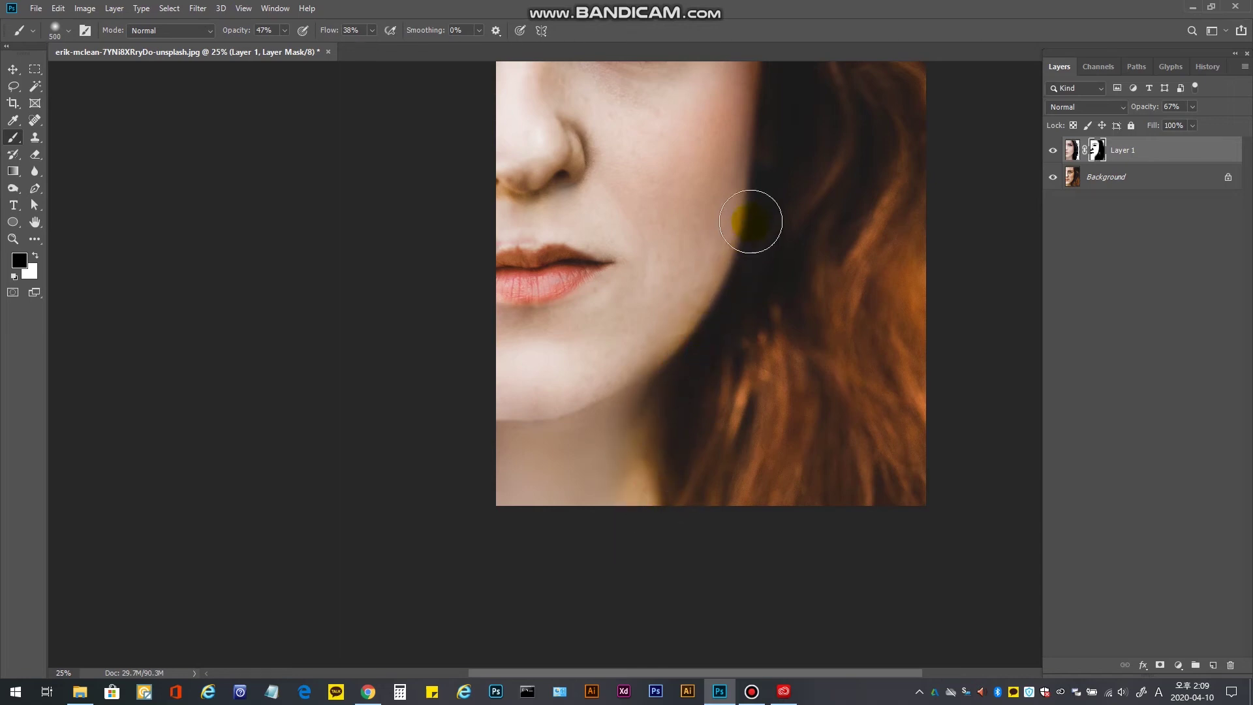
Paint black on Layer 1's mask along the forehead hairline and beside the cheek with a size 500 brush at 47% opacity.
click(759, 207)
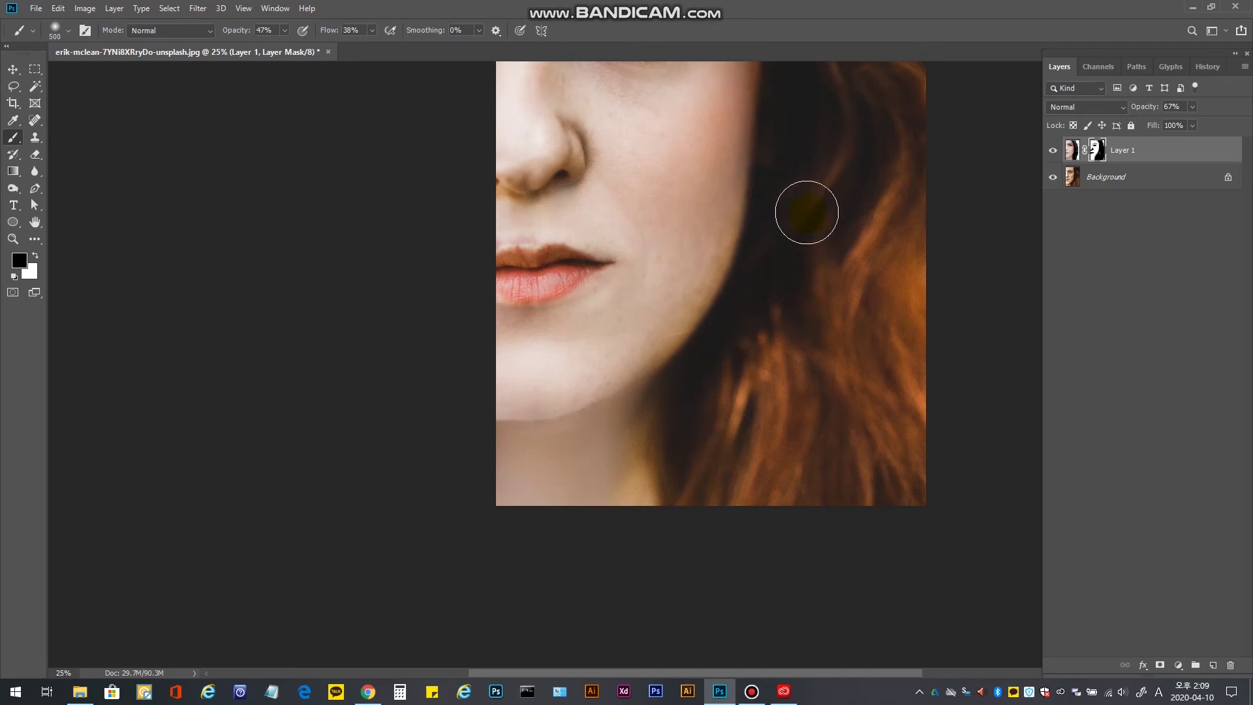
scroll(807, 212, up, 4)
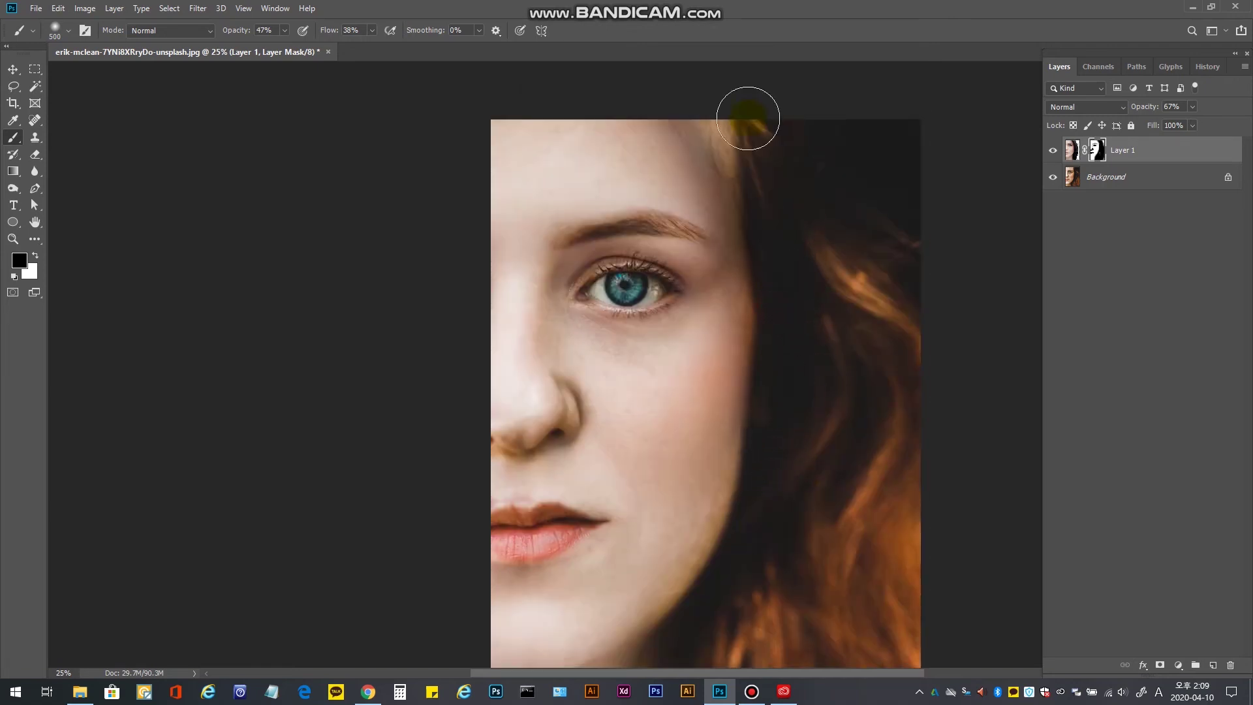
drag(728, 125, 782, 248)
drag(732, 103, 786, 475)
drag(803, 187, 824, 327)
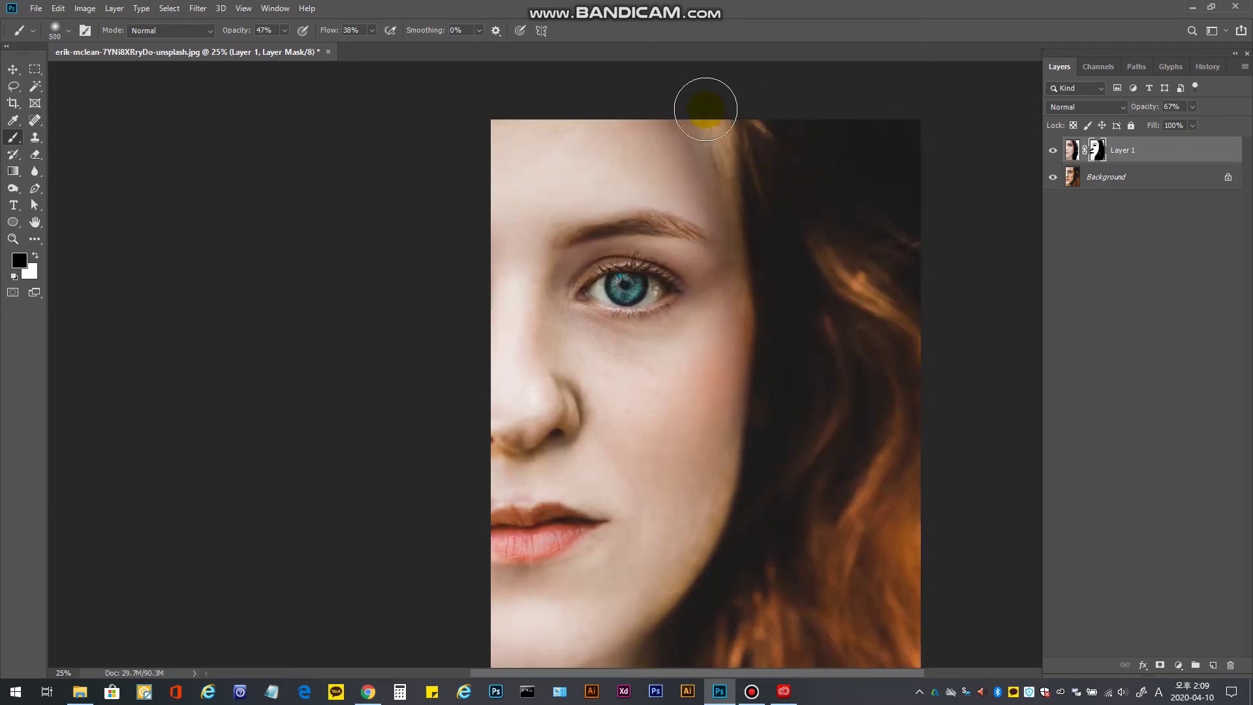
click(676, 106)
click(637, 101)
drag(702, 95, 768, 242)
mouse_move(725, 98)
mouse_down()
mouse_move(755, 143)
mouse_move(815, 428)
mouse_up()
drag(746, 145, 812, 475)
click(797, 405)
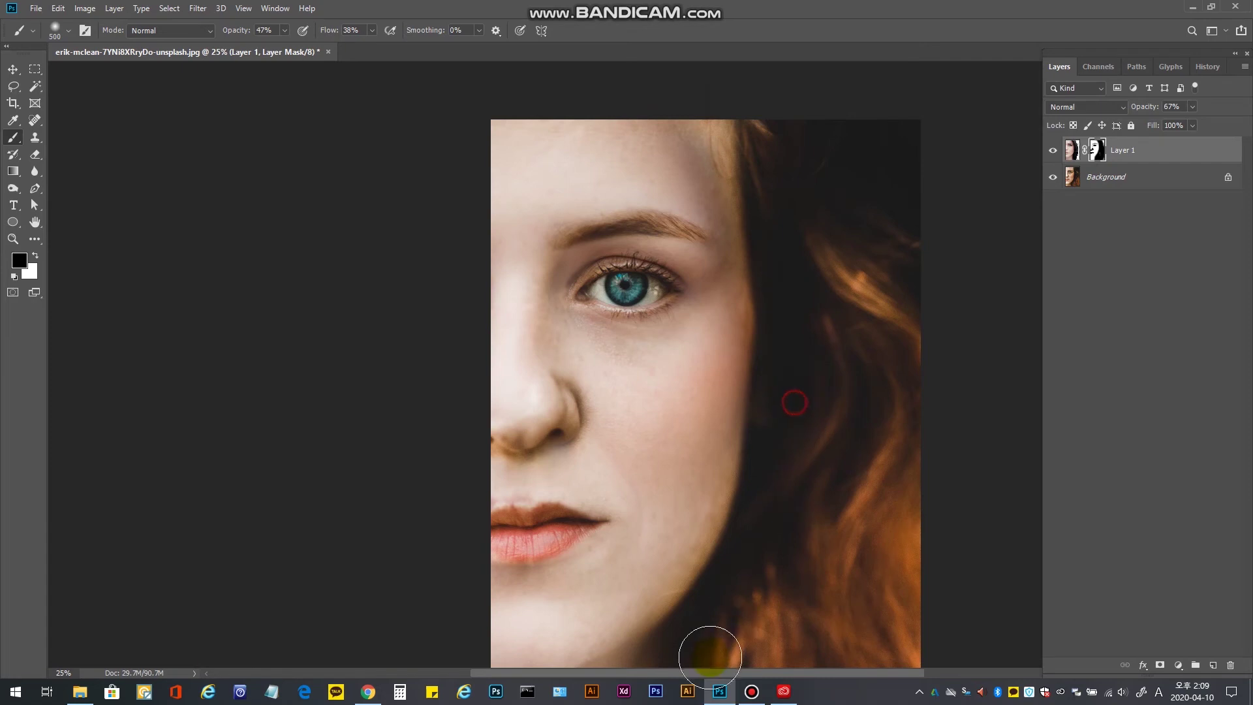
click(804, 458)
Examine the whole portrait and compare the composite with Layer 1 hidden.
drag(777, 506, 788, 399)
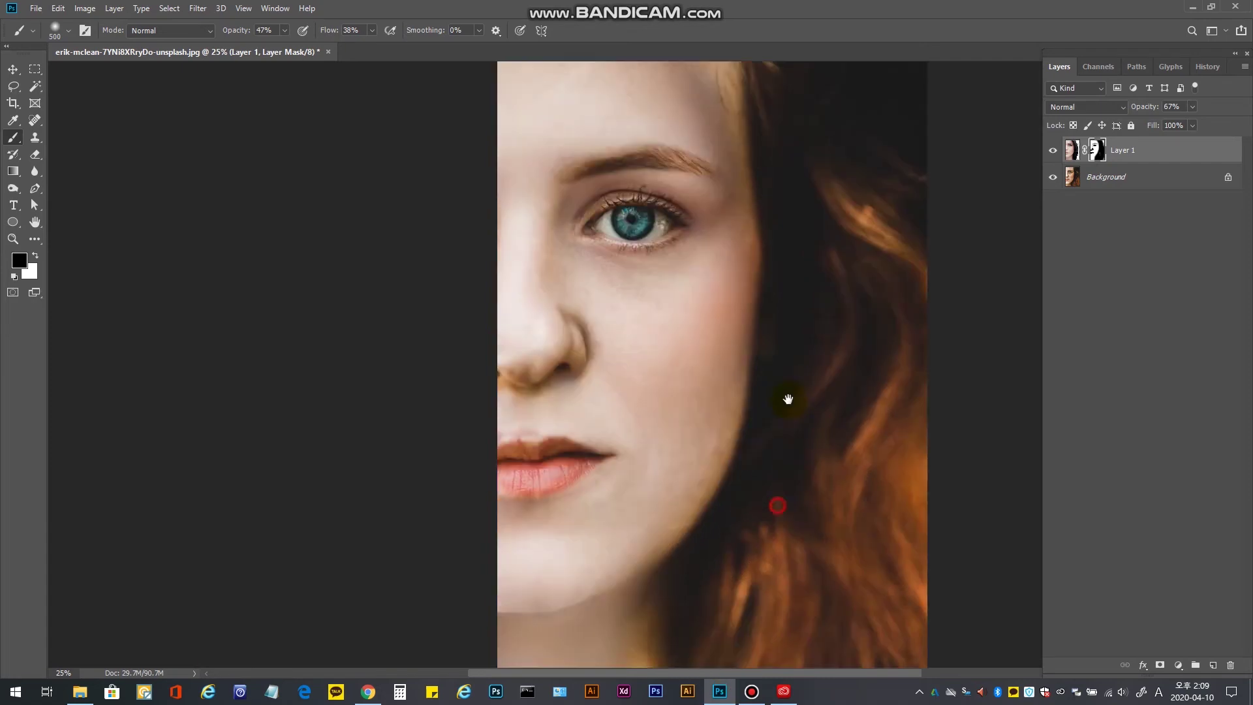
alt+click(689, 330)
alt+click(680, 346)
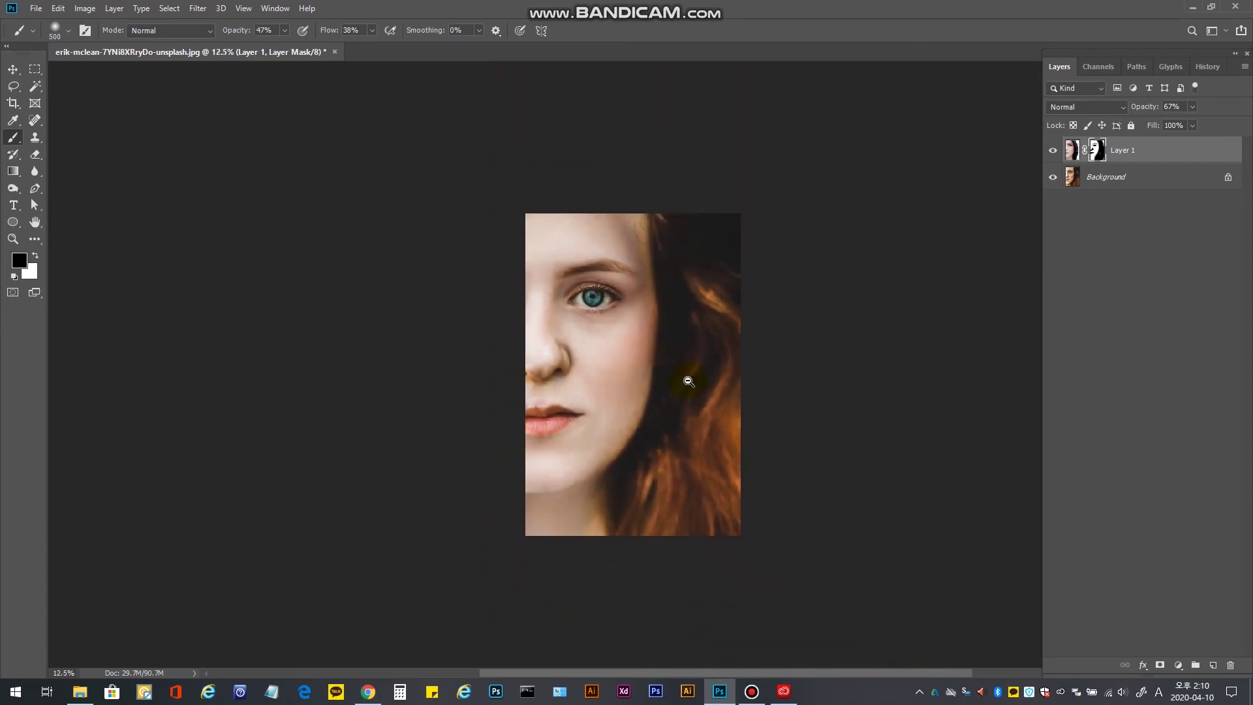
click(14, 71)
drag(622, 252, 699, 271)
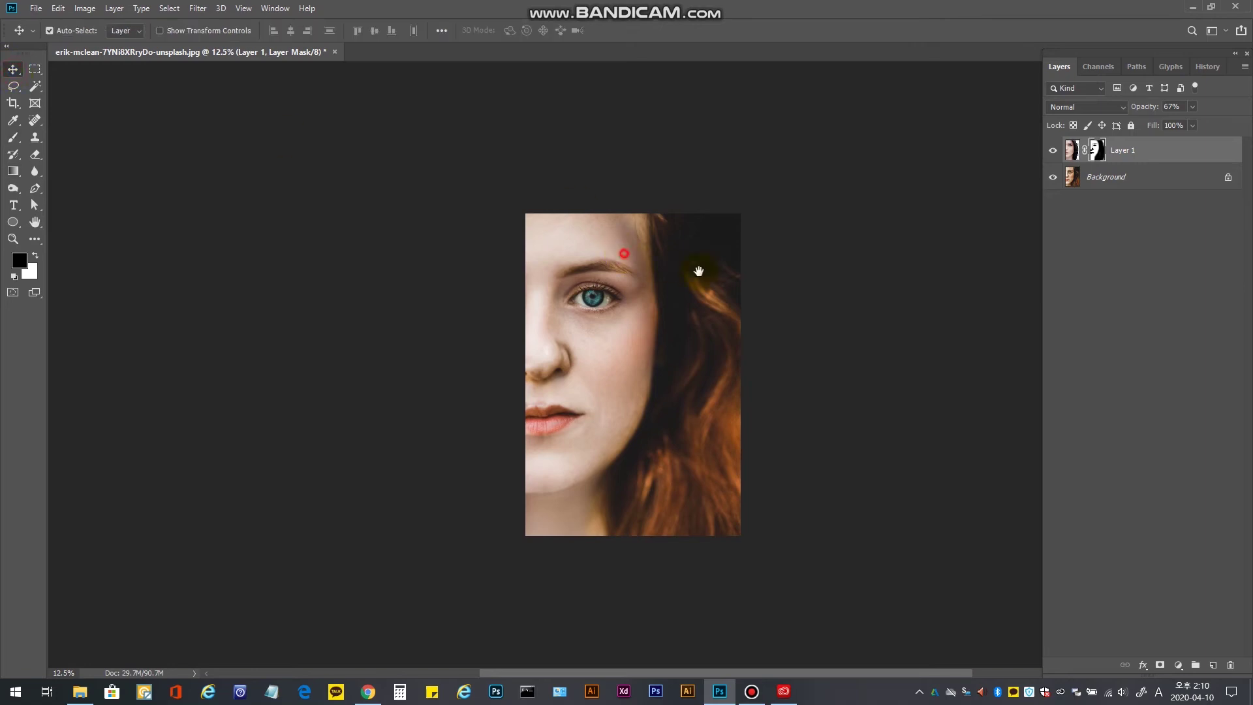
ctrl+click(707, 451)
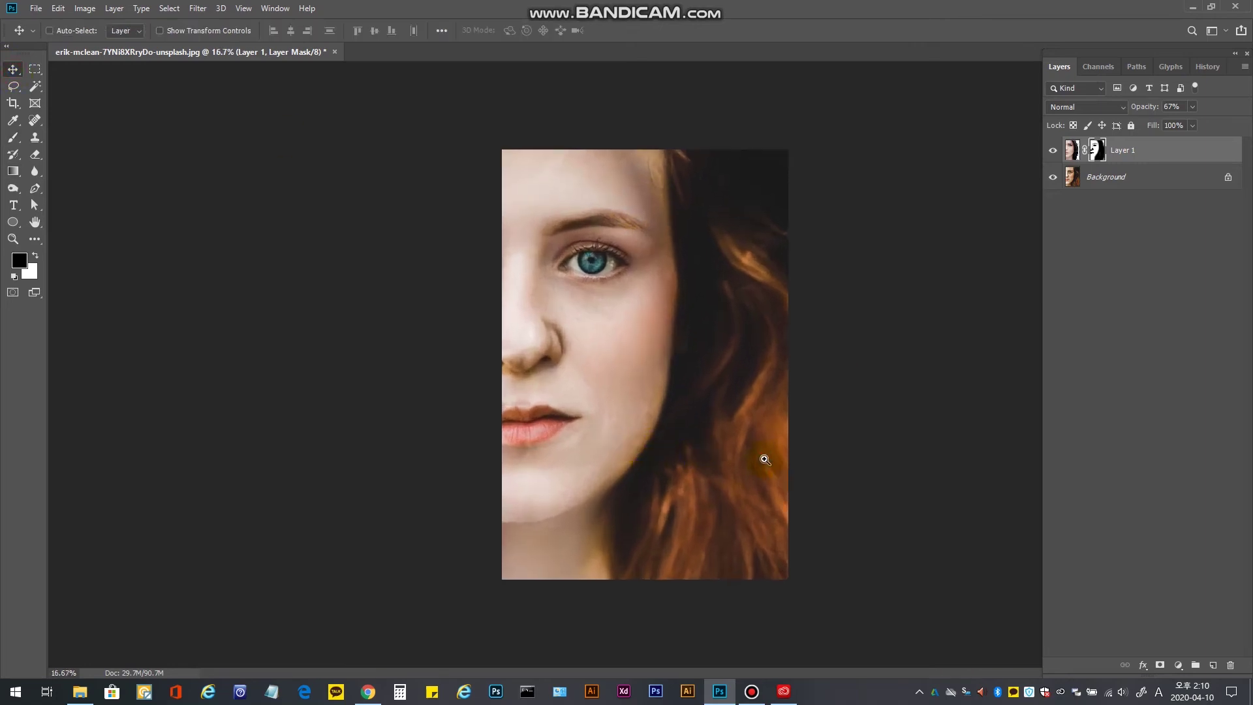
drag(723, 432, 761, 456)
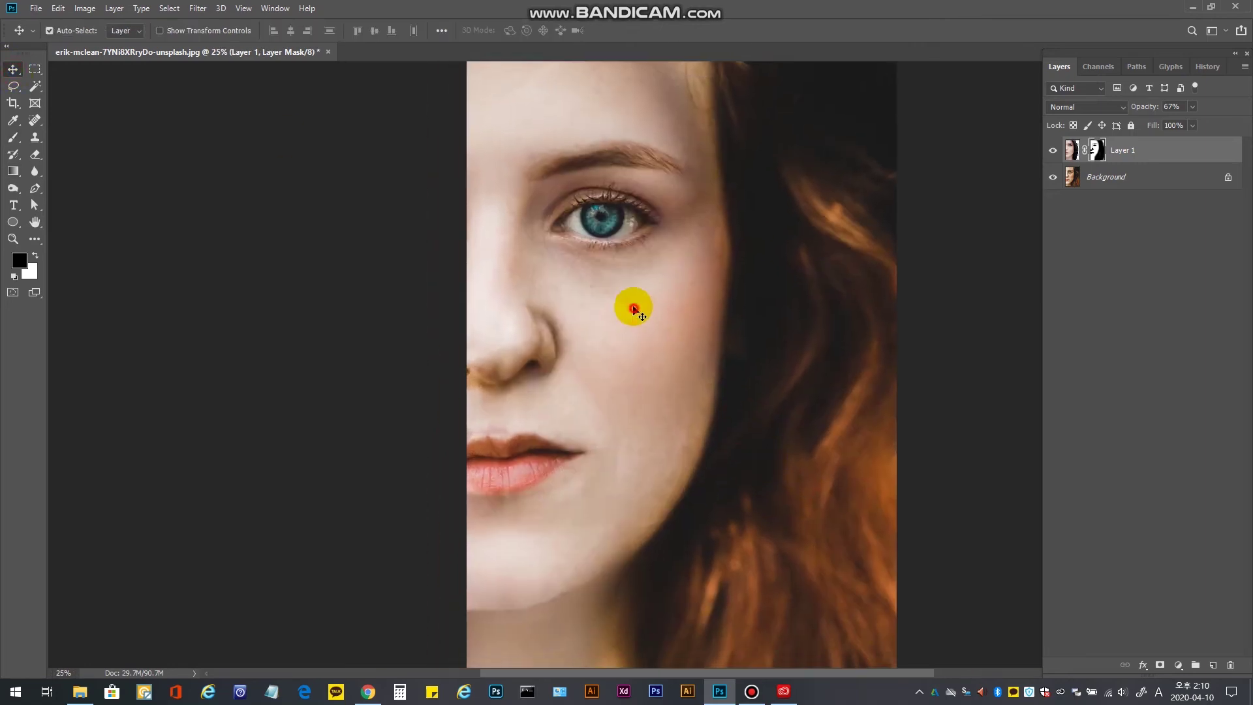
click(1051, 151)
click(1051, 151)
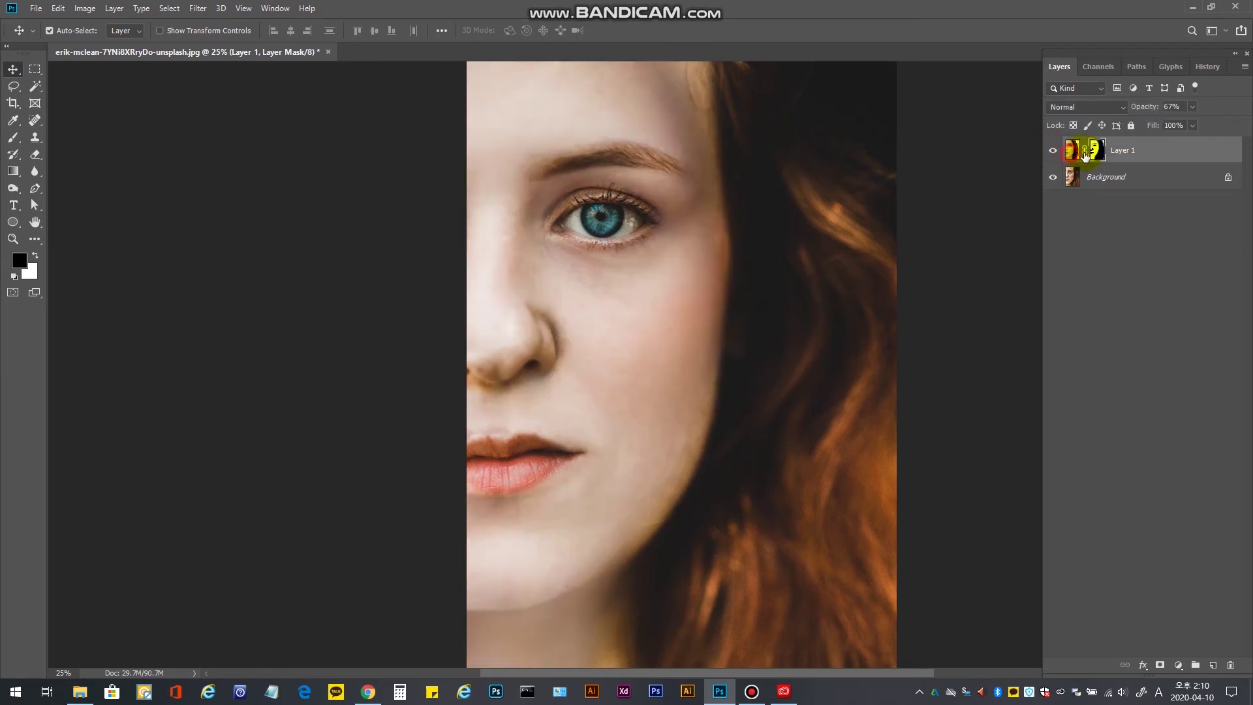
Set the opacity of Layer 1 to 76%.
click(1071, 150)
drag(1201, 124, 1203, 124)
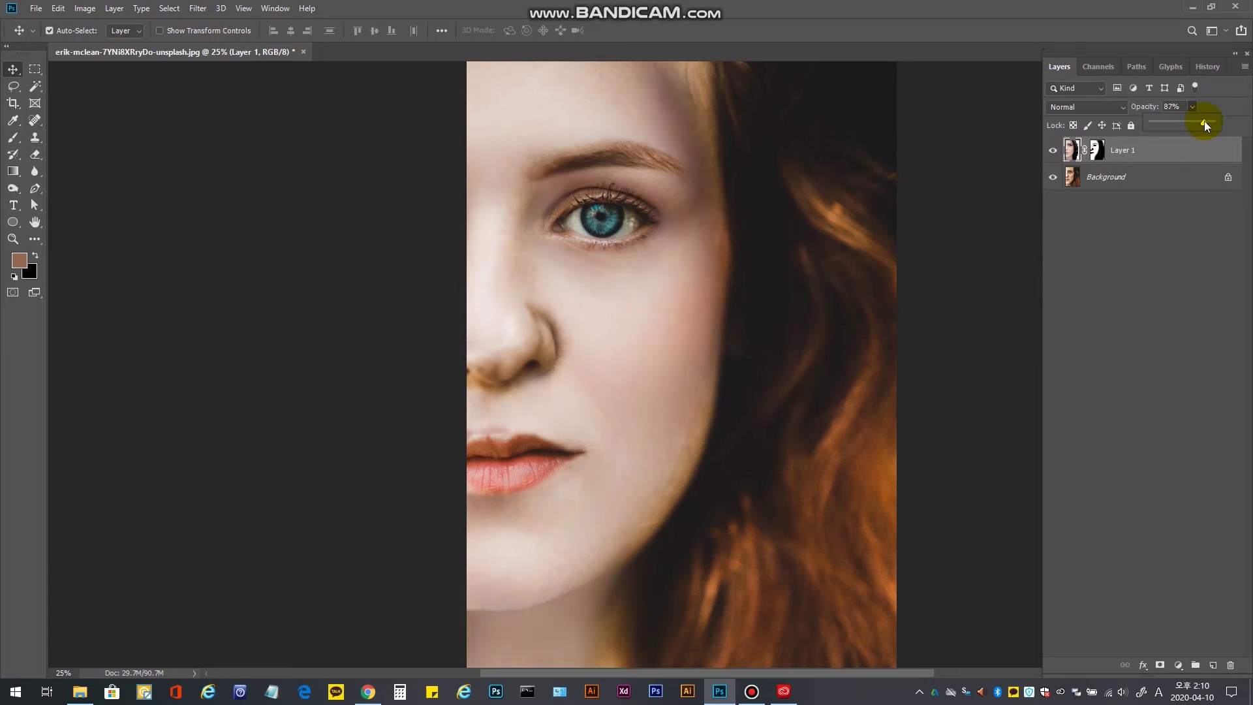
drag(1198, 121, 1194, 121)
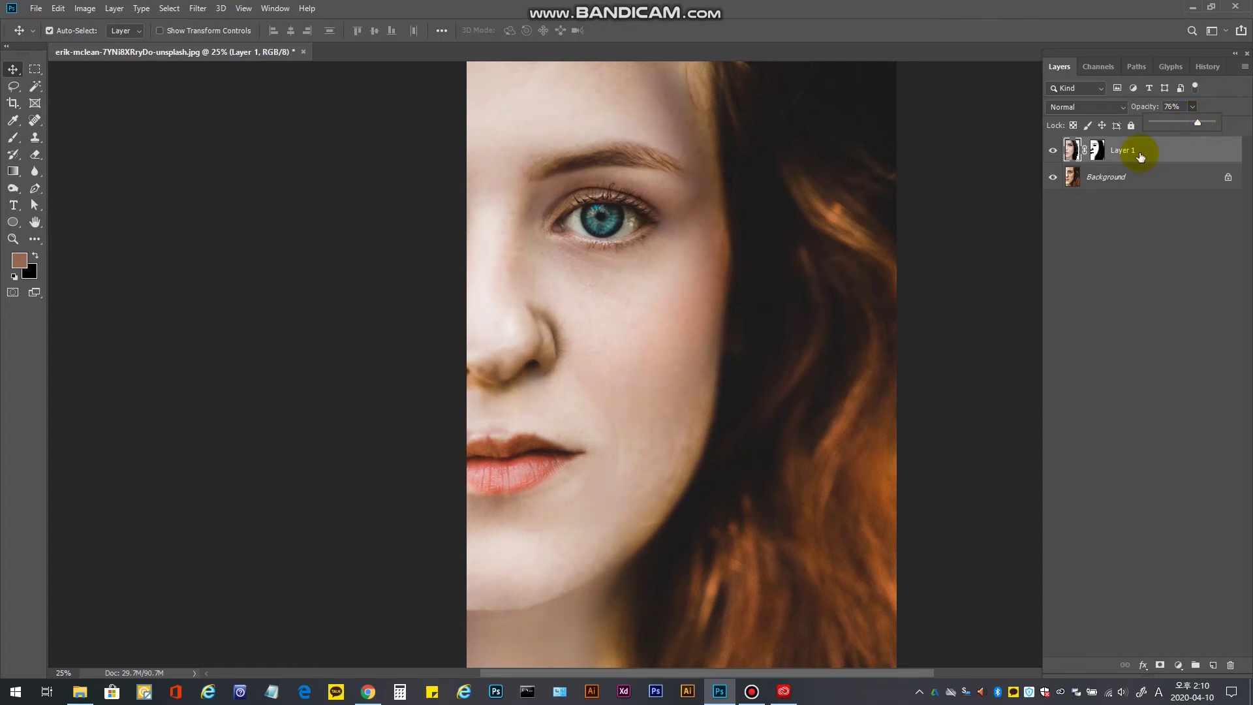
Apply Color Balance to Layer 1's image with midtone levels of +14, -7 and -52, preserving luminosity.
click(1072, 148)
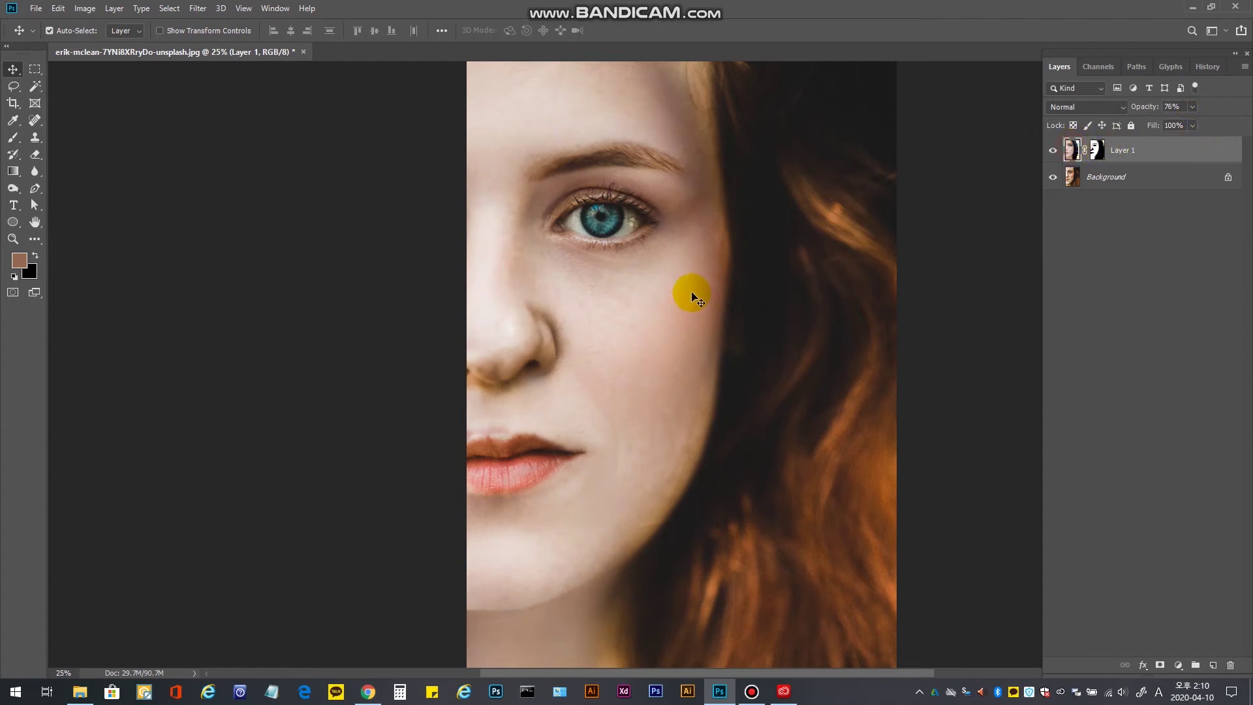
key(ctrl+b)
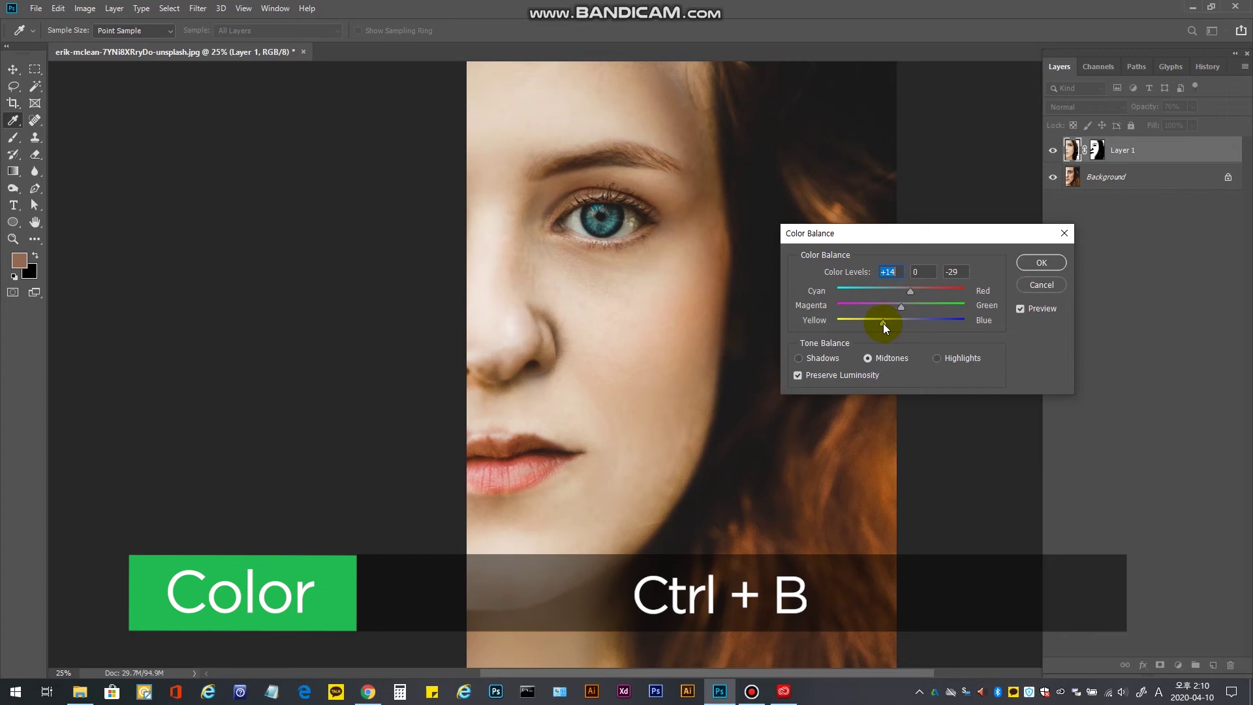
drag(866, 322, 890, 304)
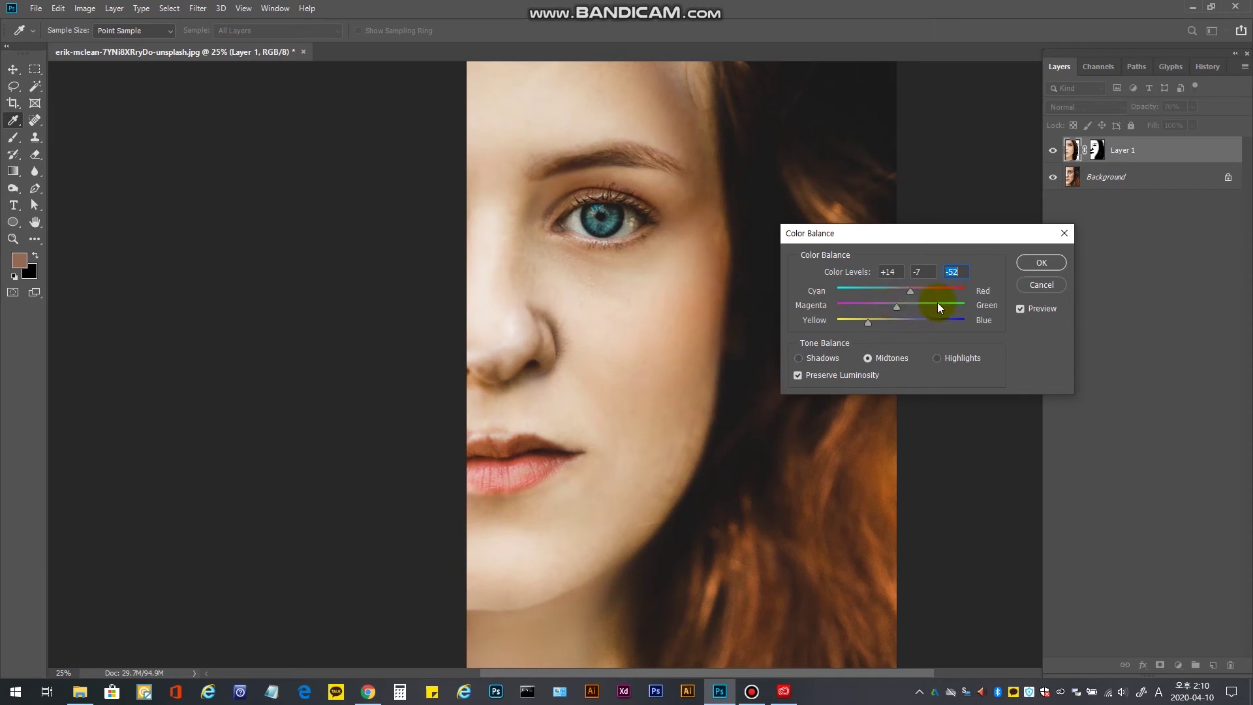
click(1020, 311)
click(1040, 263)
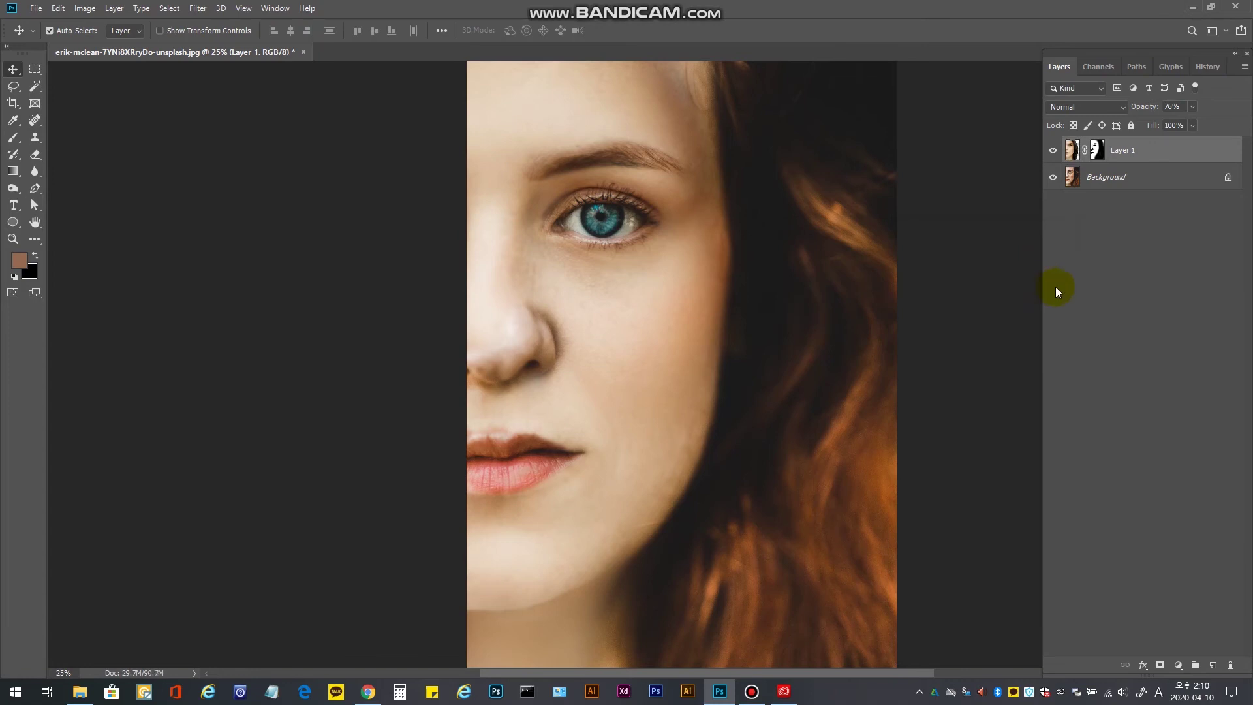
Convert the locked Background into a normal layer named Layer 0.
click(1150, 186)
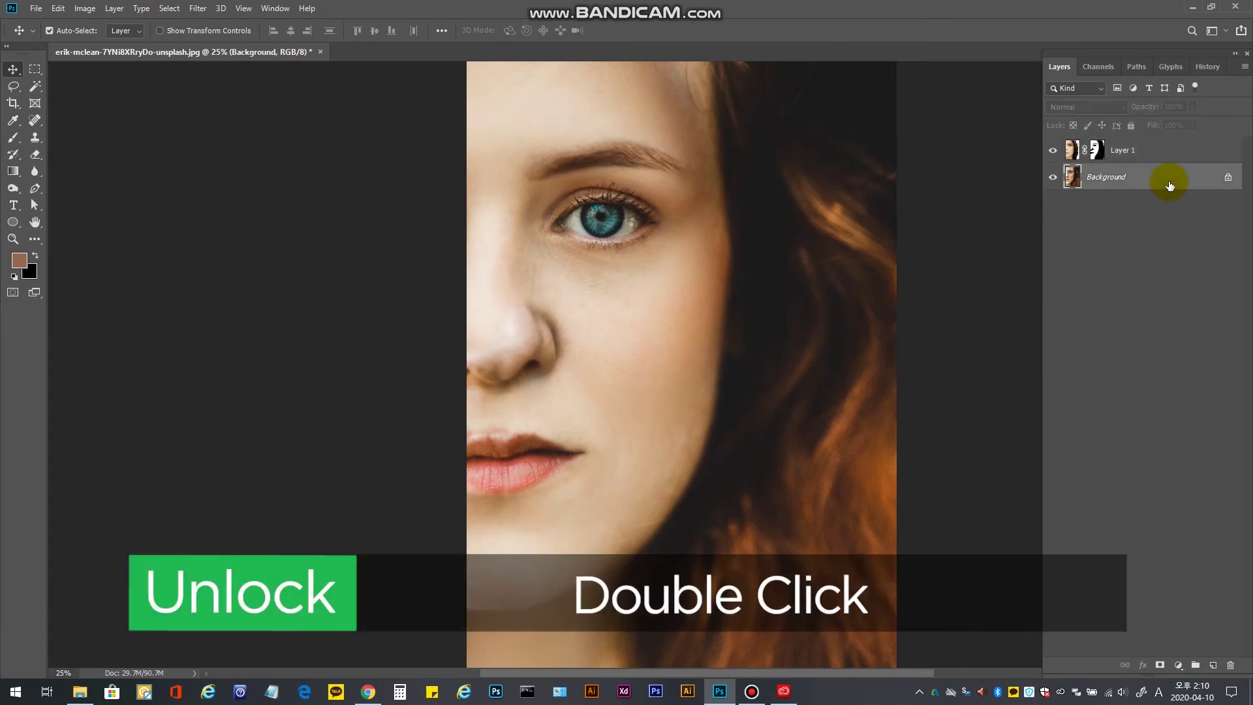
double_click(1169, 185)
click(797, 347)
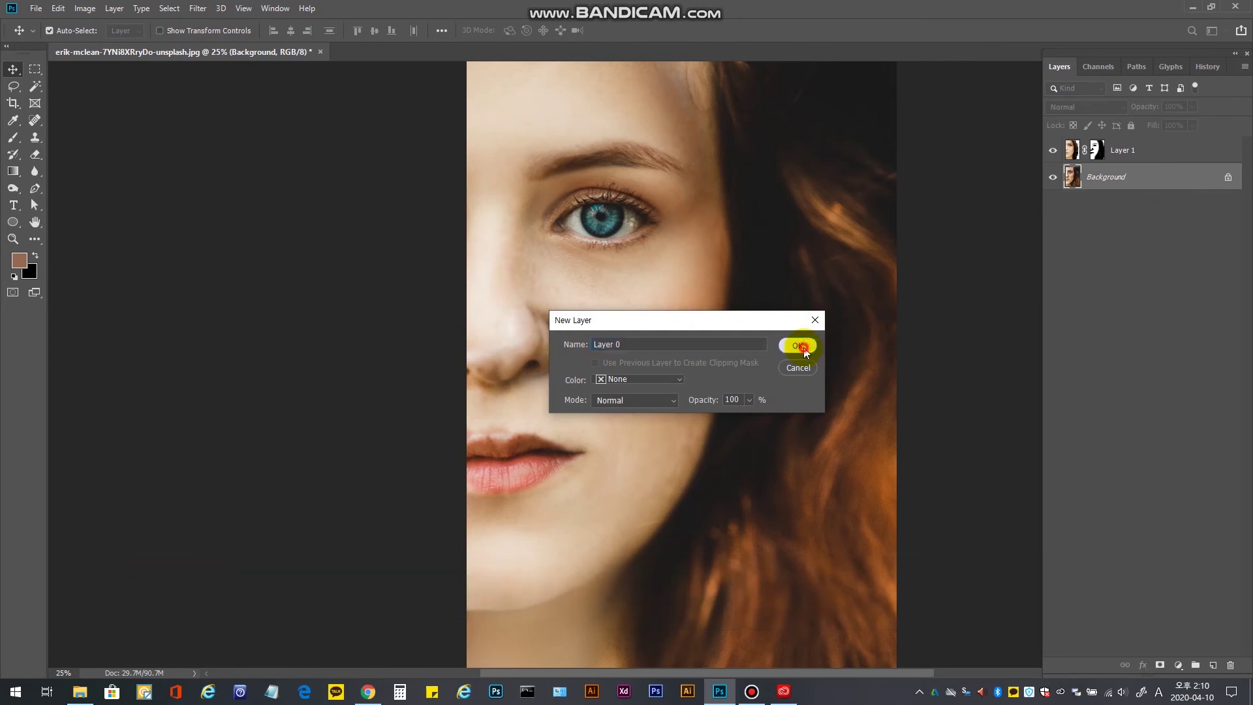
Apply a Surface Blur to Layer 0 with radius 9 pixels and threshold 12 levels, then compare with Layer 1 hidden.
click(198, 8)
mouse_move(300, 158)
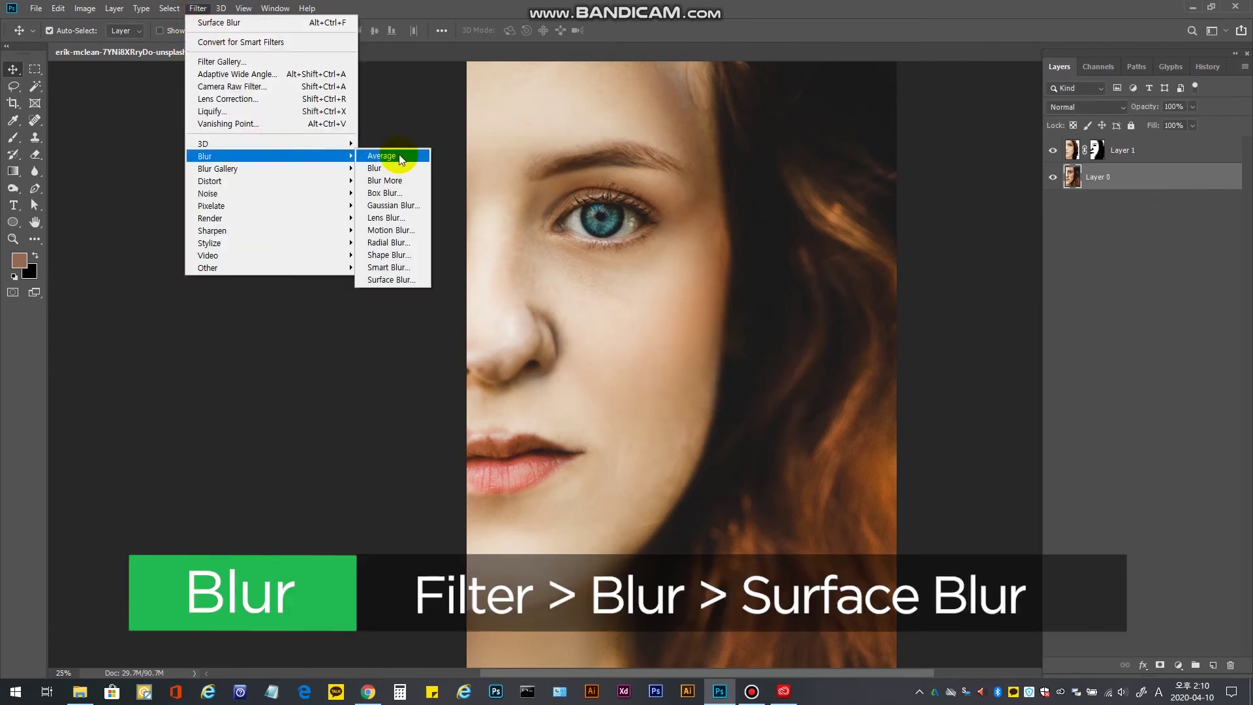
click(391, 279)
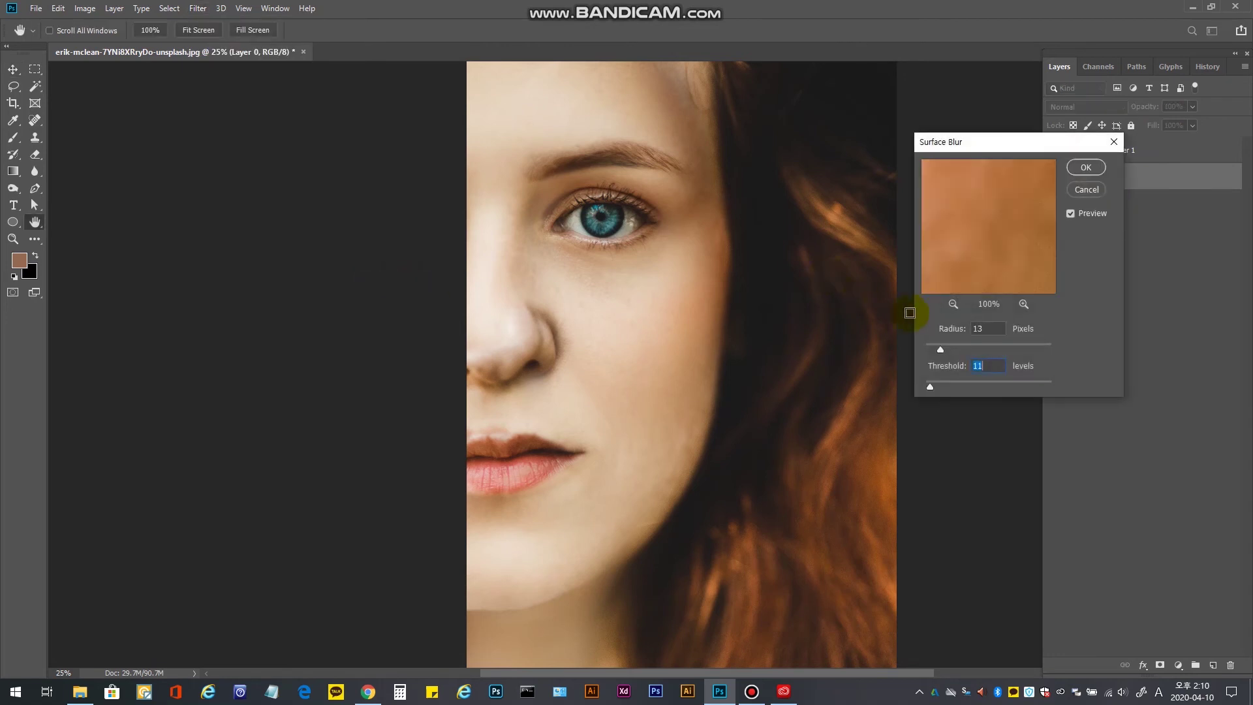
drag(942, 346, 926, 385)
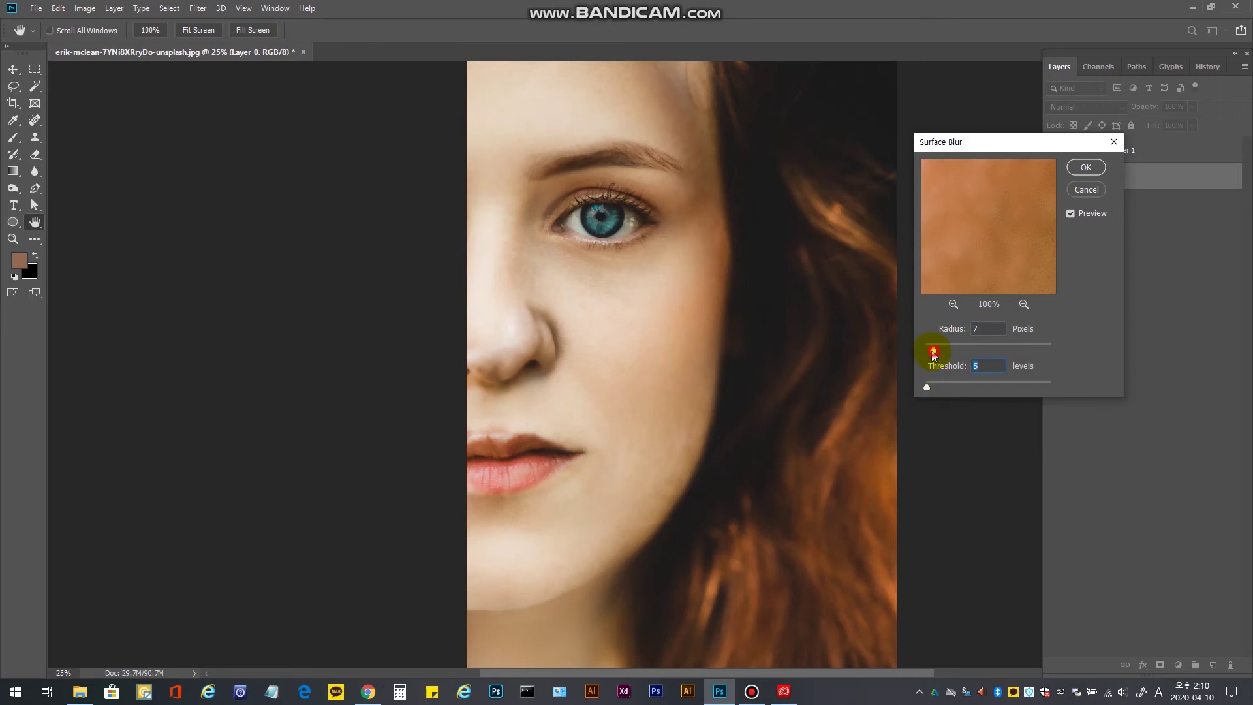
drag(930, 350, 932, 350)
click(937, 339)
drag(931, 351, 935, 389)
drag(939, 353, 936, 352)
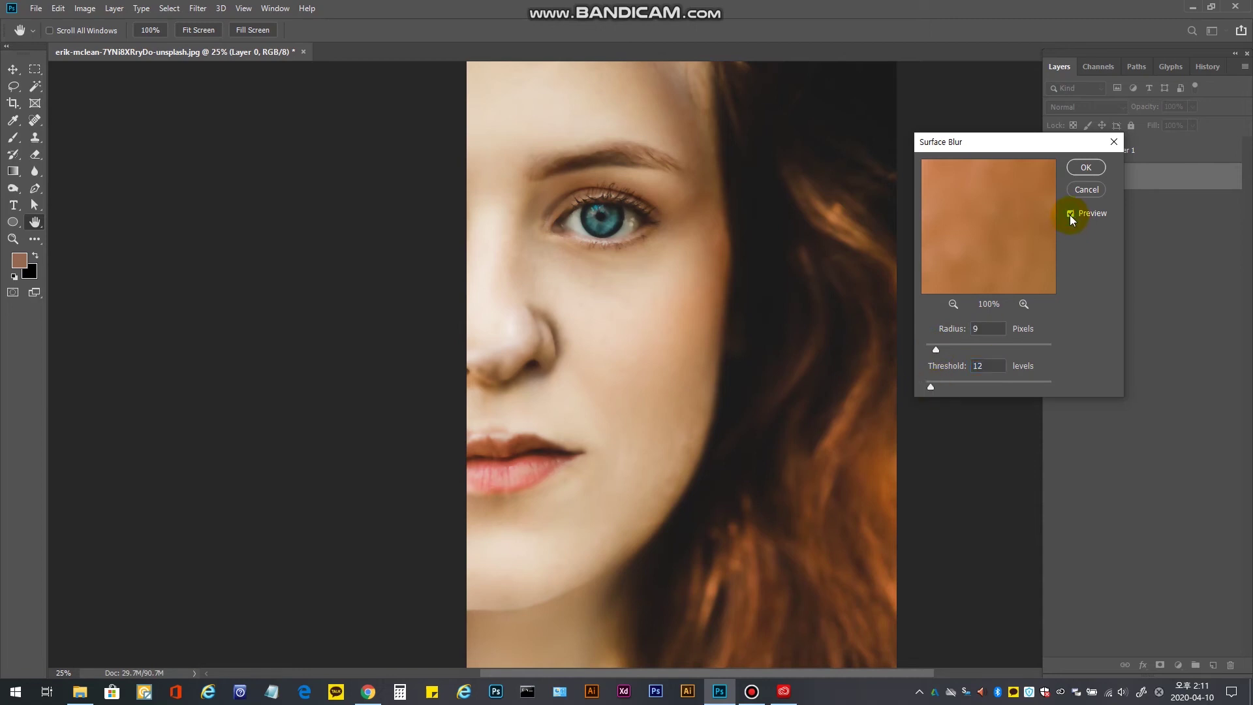
click(1086, 168)
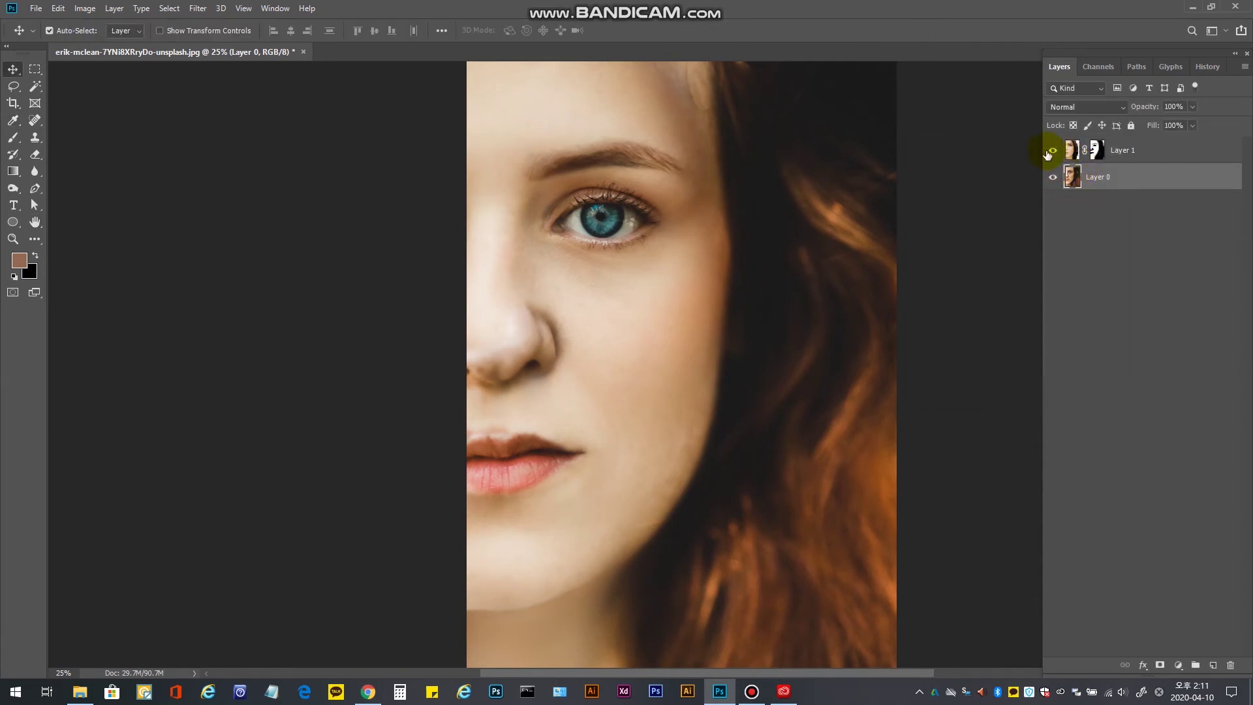
click(1051, 152)
click(1051, 152)
Soften the forehead edge near the temple by painting black on Layer 1's mask with the size 500 brush at 21% opacity.
click(1087, 149)
click(1093, 150)
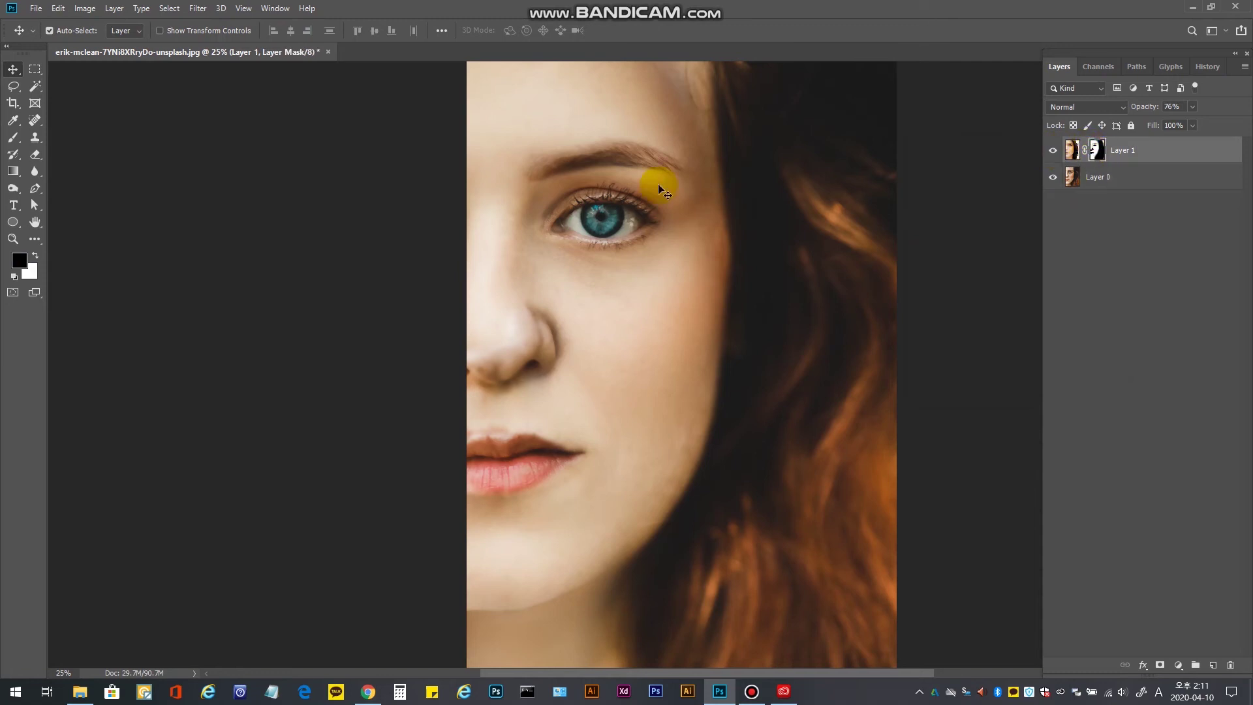
alt+click(759, 378)
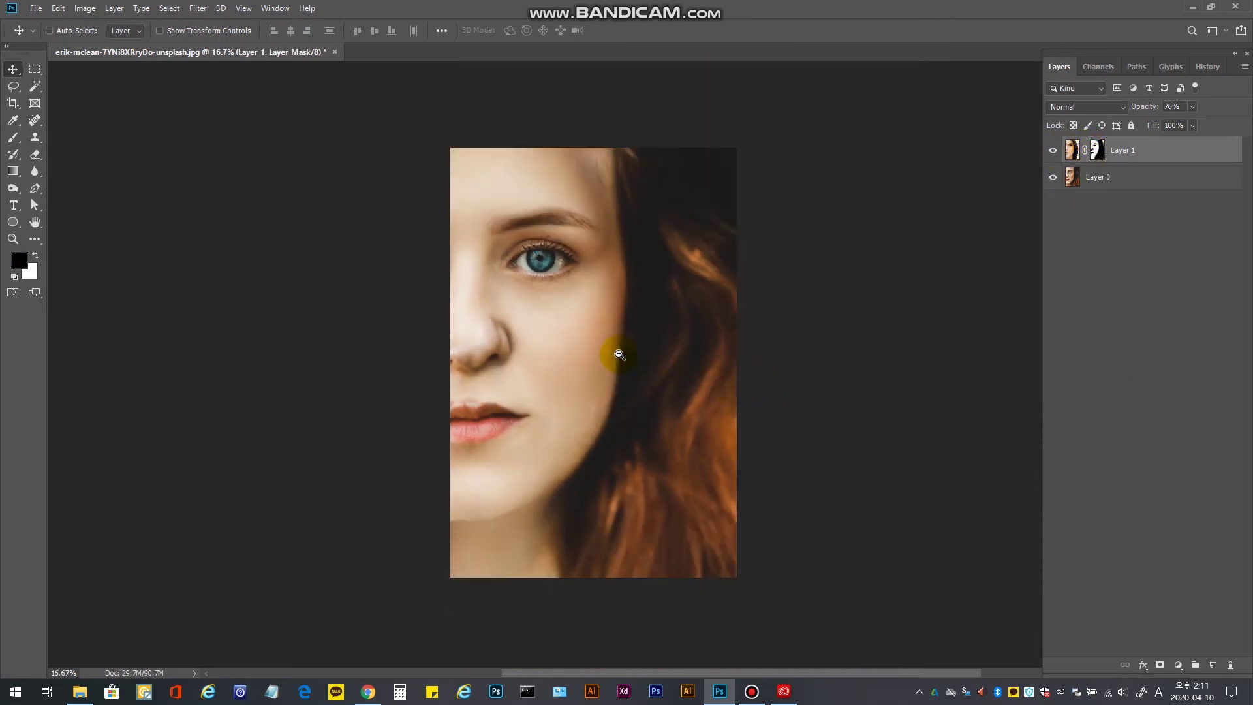
key(alt+space)
drag(618, 354, 707, 359)
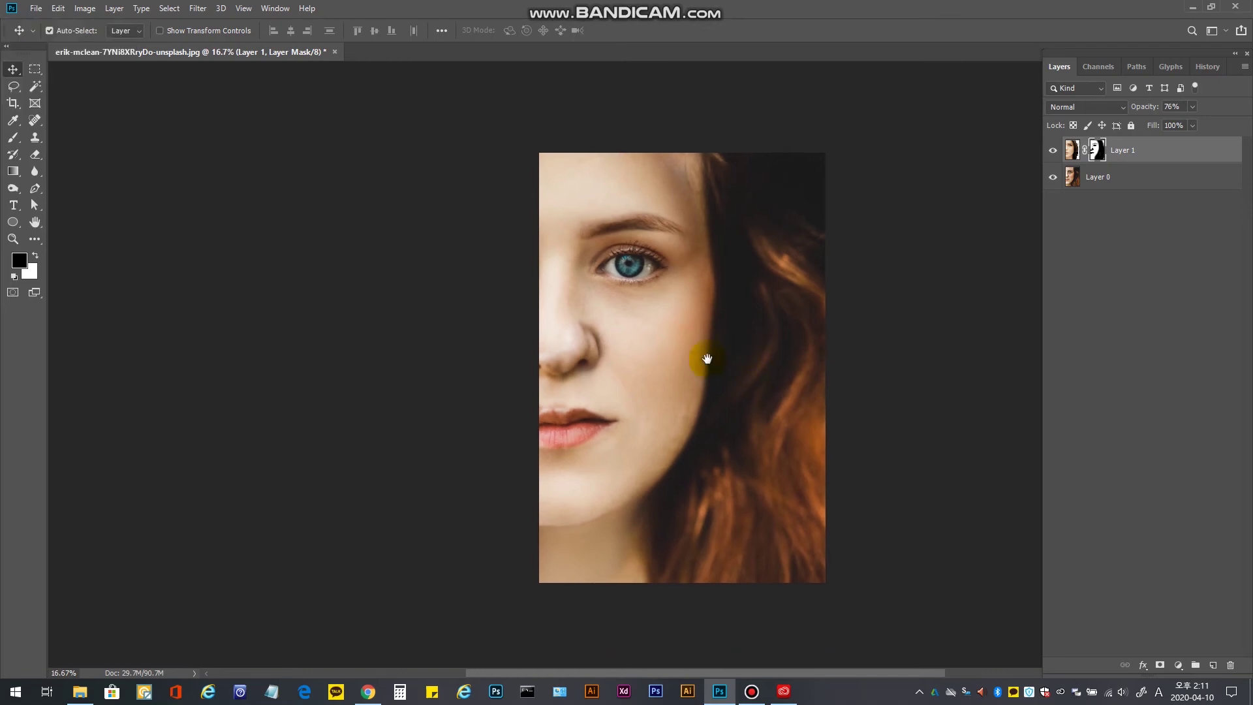
click(1052, 150)
click(1052, 150)
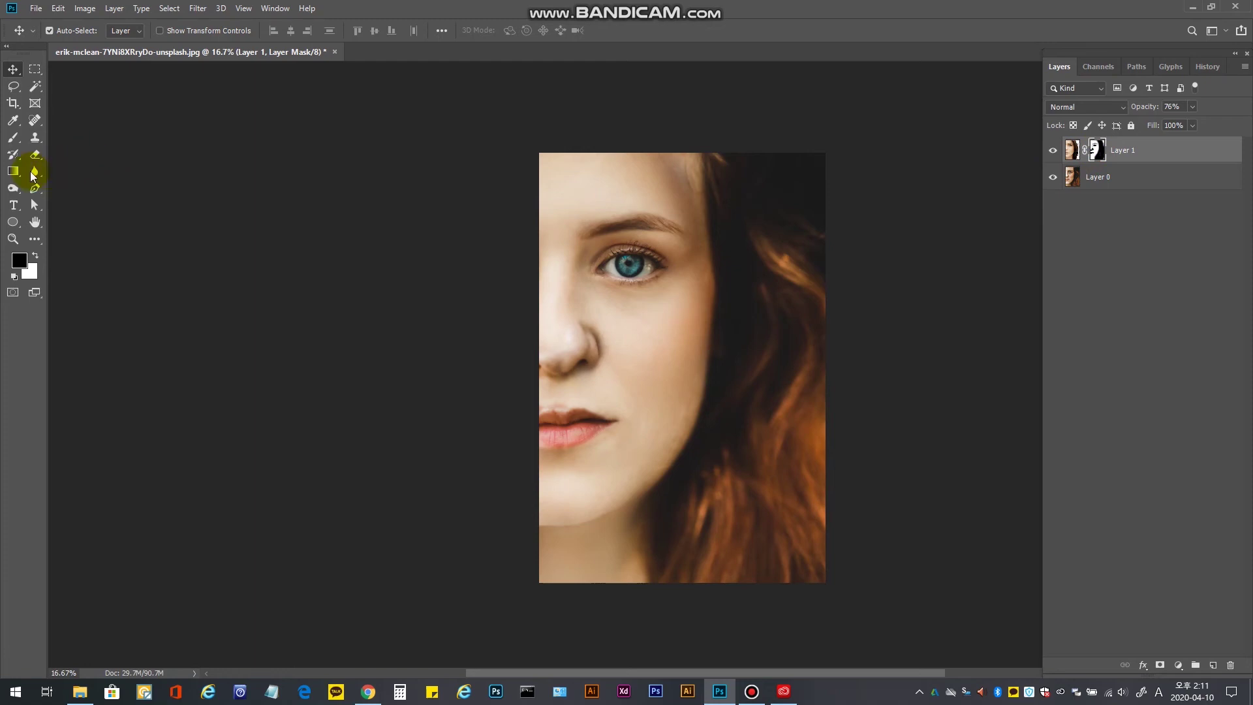
click(15, 140)
click(284, 31)
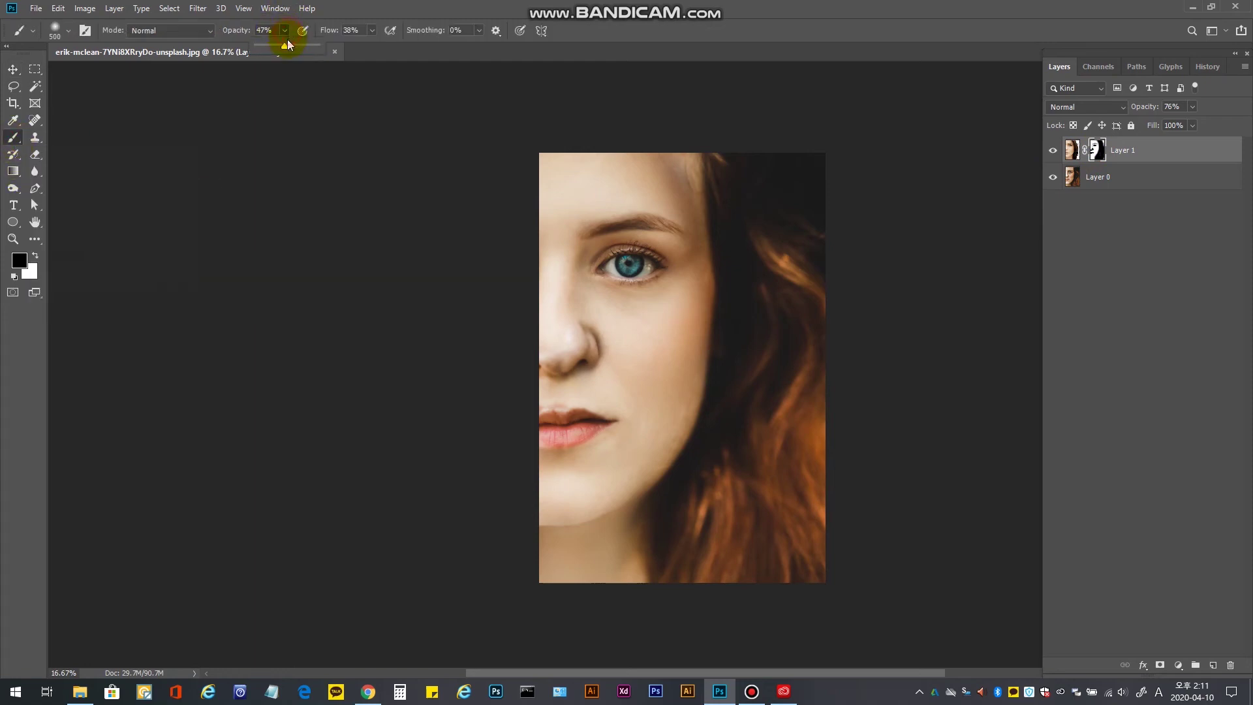
drag(285, 50, 261, 46)
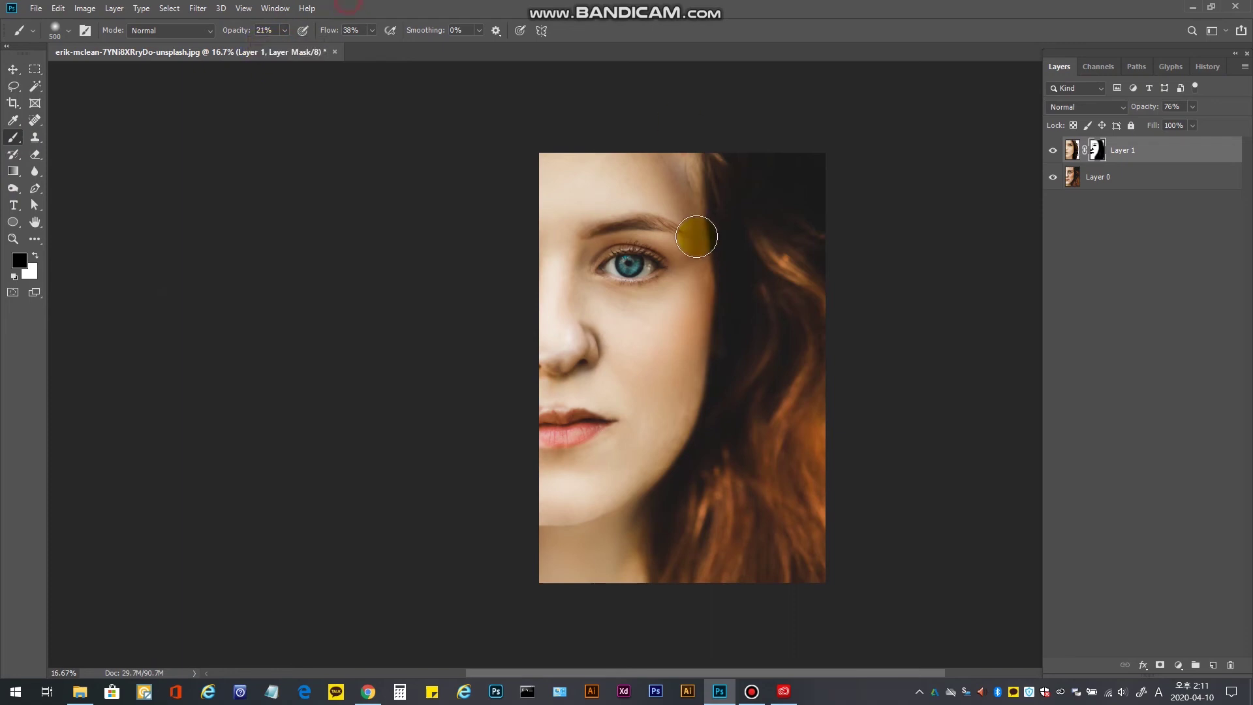
click(655, 159)
mouse_move(665, 185)
mouse_down()
mouse_move(677, 175)
mouse_move(638, 156)
mouse_move(681, 159)
mouse_move(699, 193)
mouse_move(700, 147)
mouse_move(731, 245)
mouse_move(701, 191)
mouse_up()
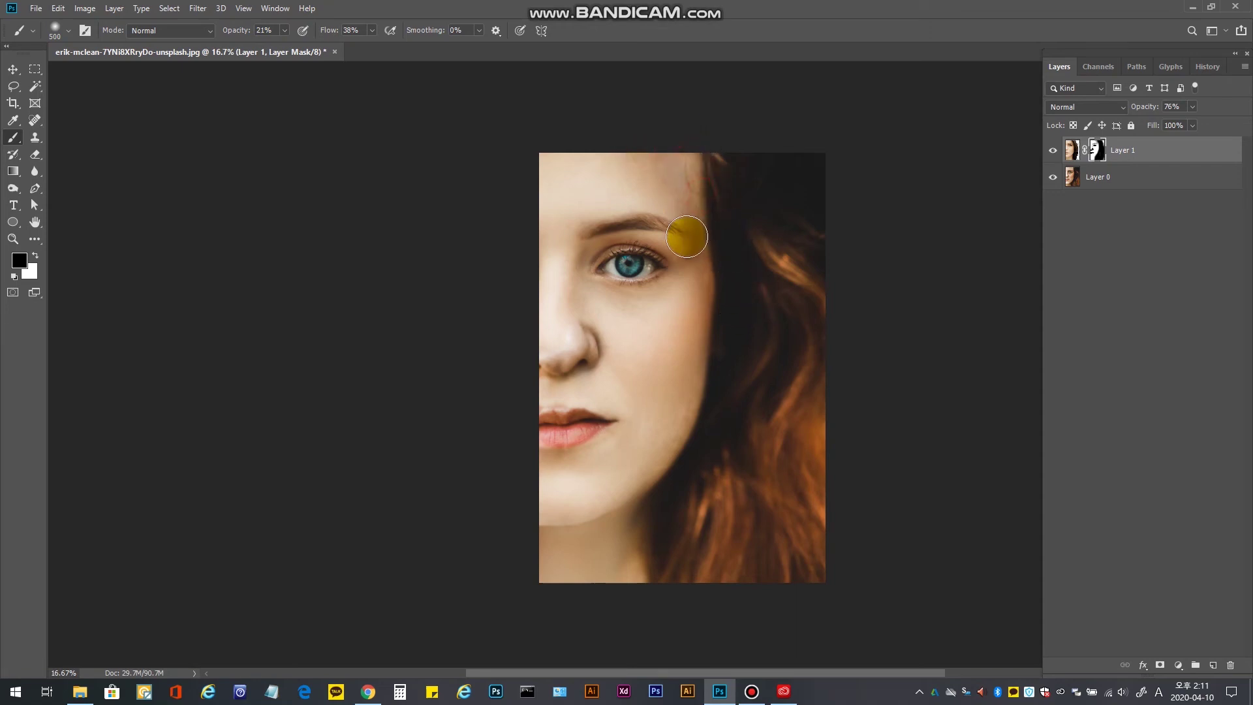
mouse_move(686, 237)
mouse_down()
mouse_move(697, 259)
mouse_move(653, 165)
mouse_move(615, 158)
mouse_move(859, 164)
mouse_up()
Soften the forehead skin on Layer 0 using the Blur tool at 100% strength, enlarging its brush to size 400.
click(1085, 183)
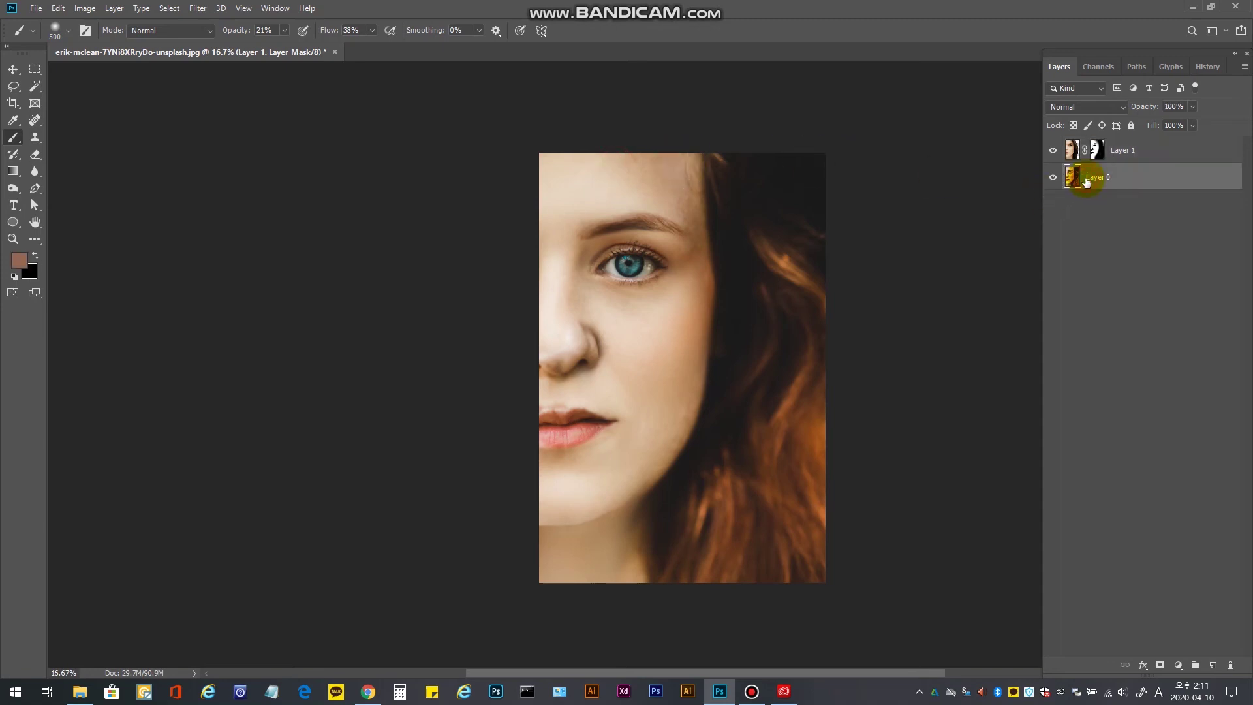
click(35, 174)
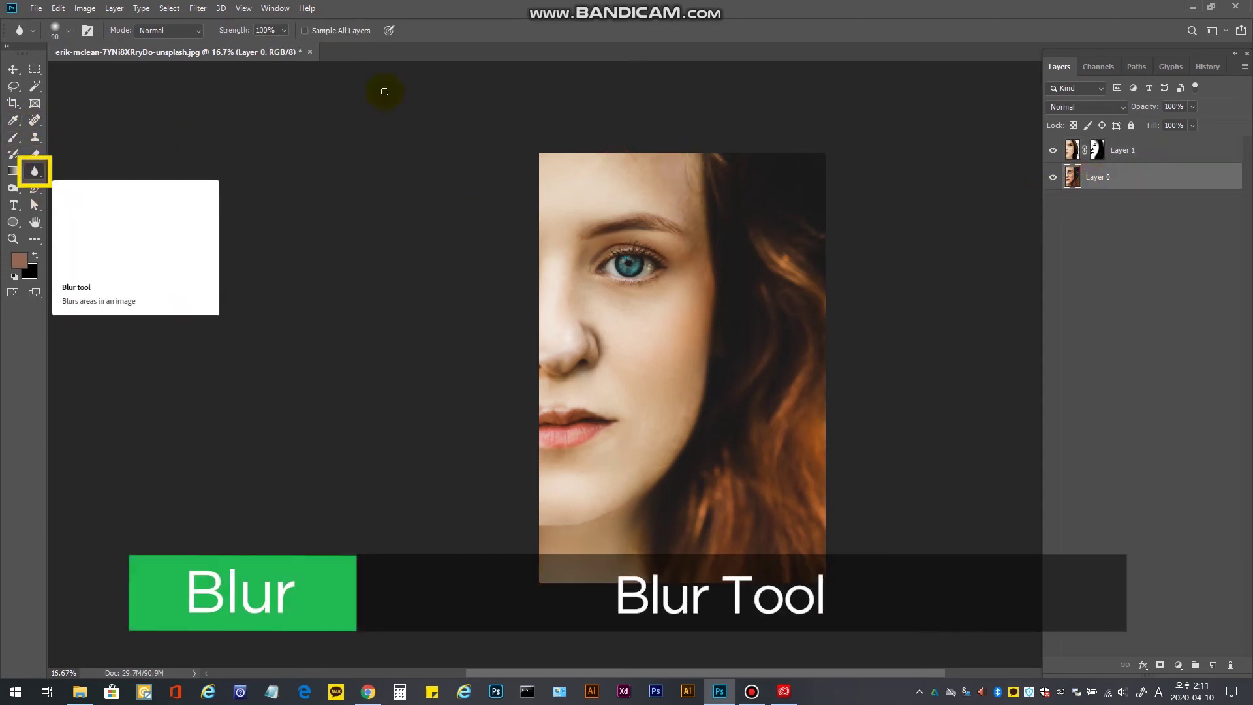
drag(617, 174, 644, 189)
key(bracketright)
key(bracketright)
key(bracketright)
key(bracketright)
key(bracketright)
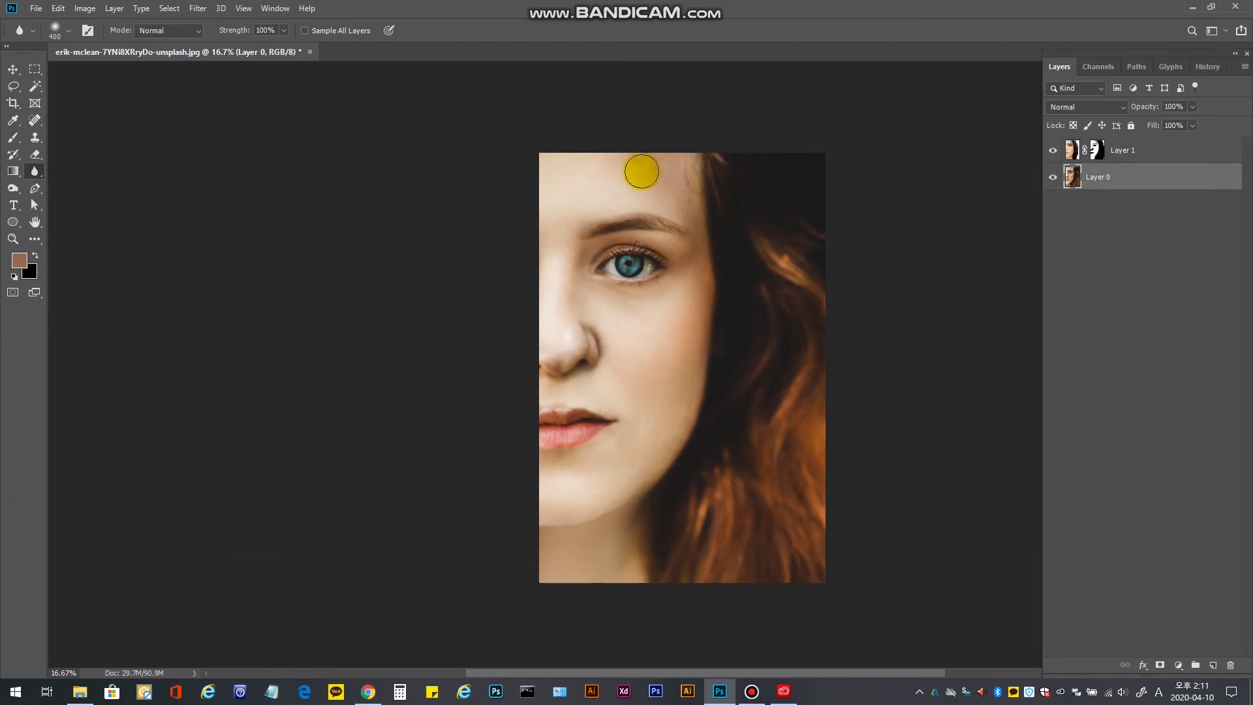
mouse_move(633, 149)
mouse_down()
mouse_move(658, 140)
mouse_move(659, 151)
mouse_move(603, 156)
mouse_move(665, 160)
mouse_move(670, 177)
mouse_move(592, 154)
mouse_move(653, 161)
mouse_move(673, 202)
mouse_move(598, 158)
mouse_move(656, 177)
mouse_up()
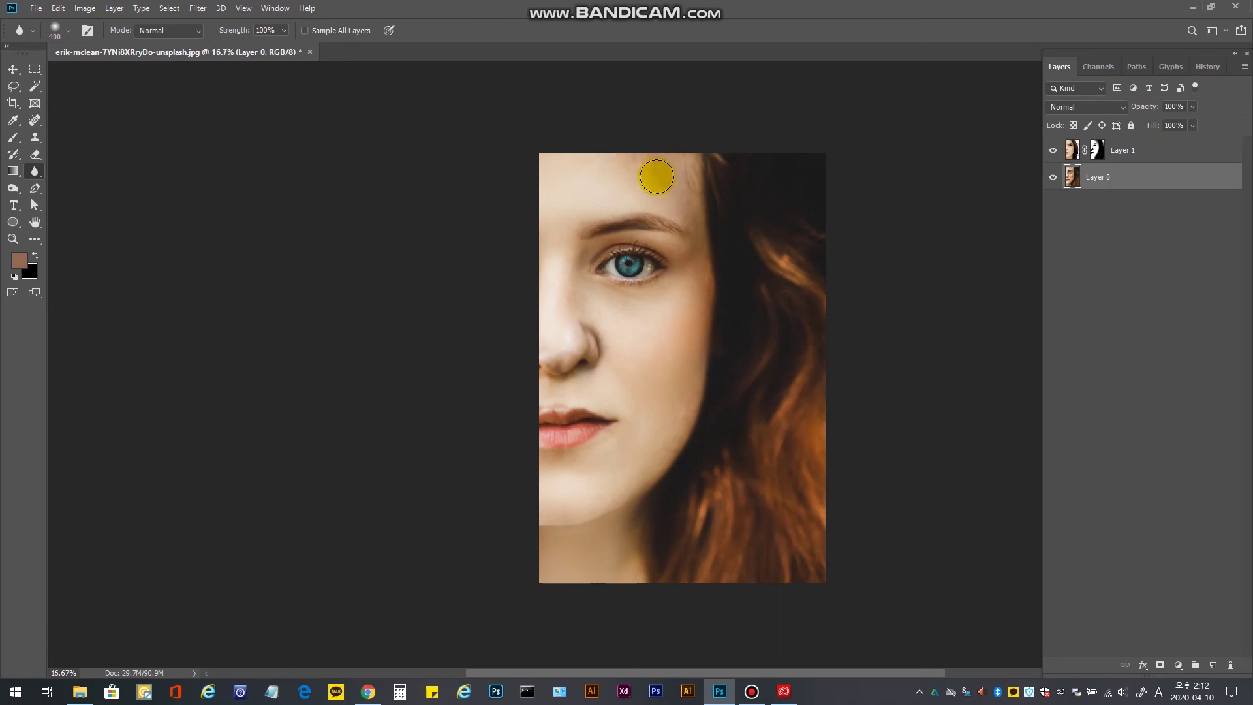
click(1149, 158)
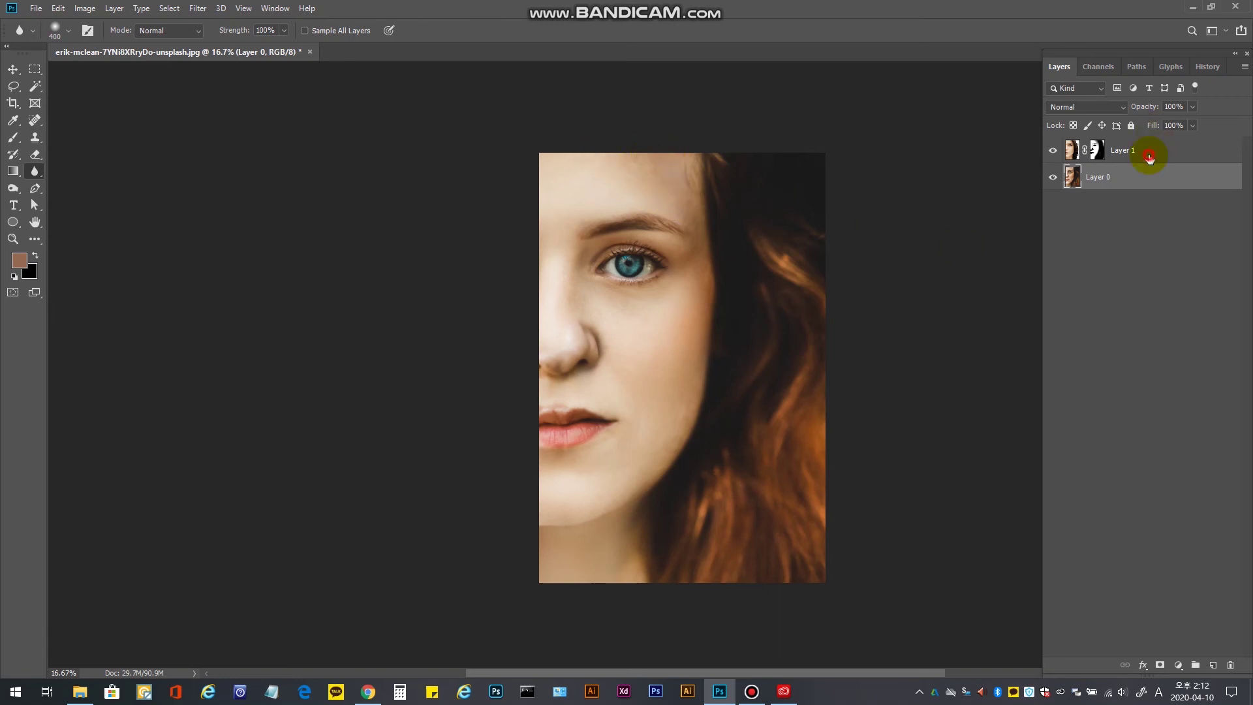
Add a new layer above Layer 1 and paint sampled skin color across the upper forehead with the size 500 brush at 21% opacity.
key(ctrl+shift+n)
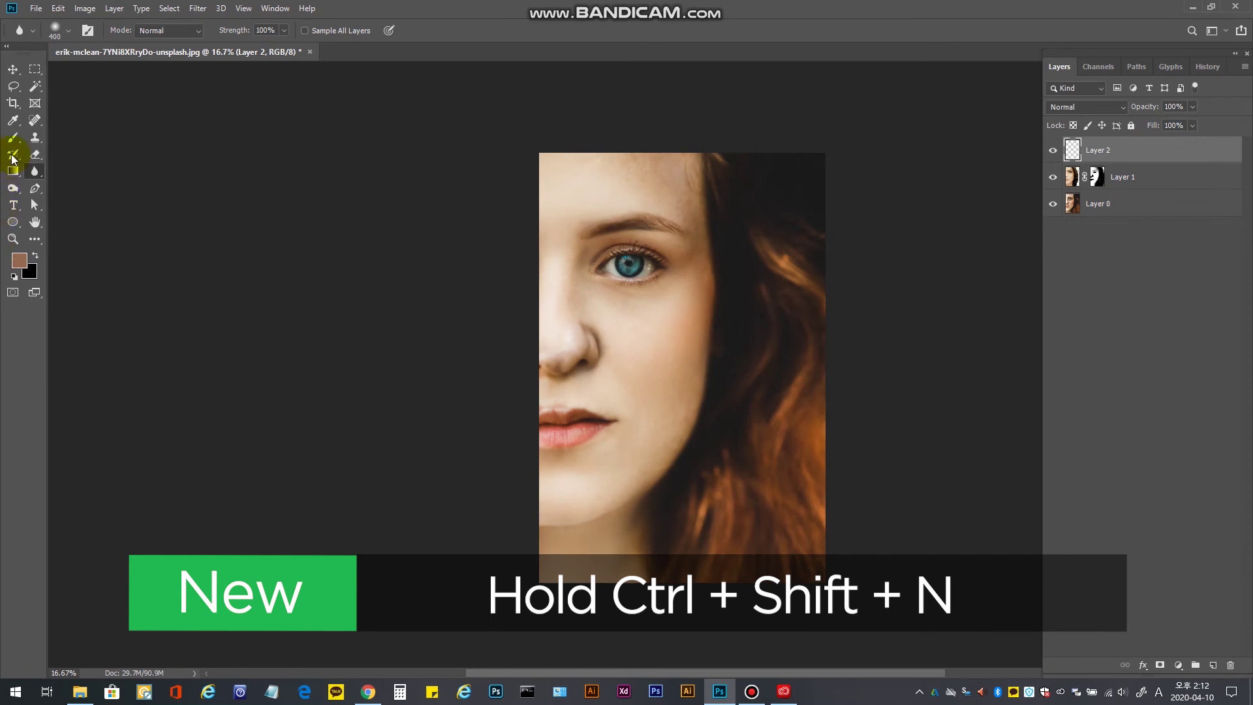
key(i)
click(620, 163)
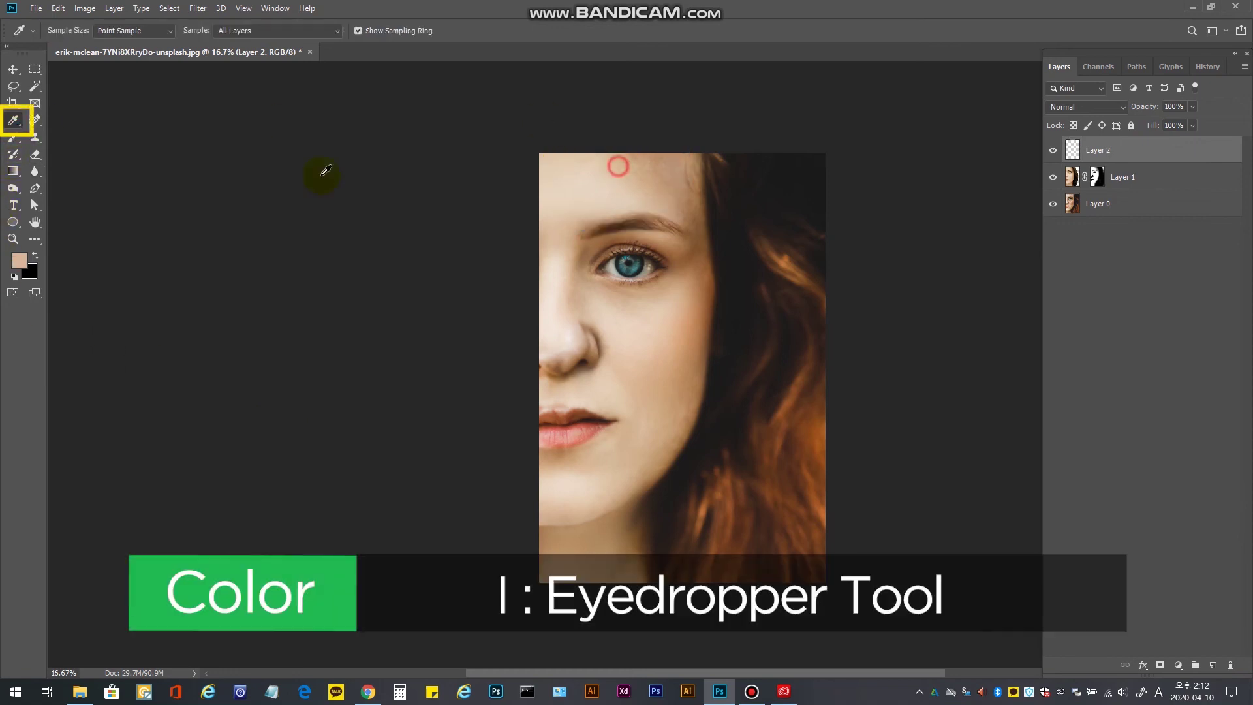
click(13, 137)
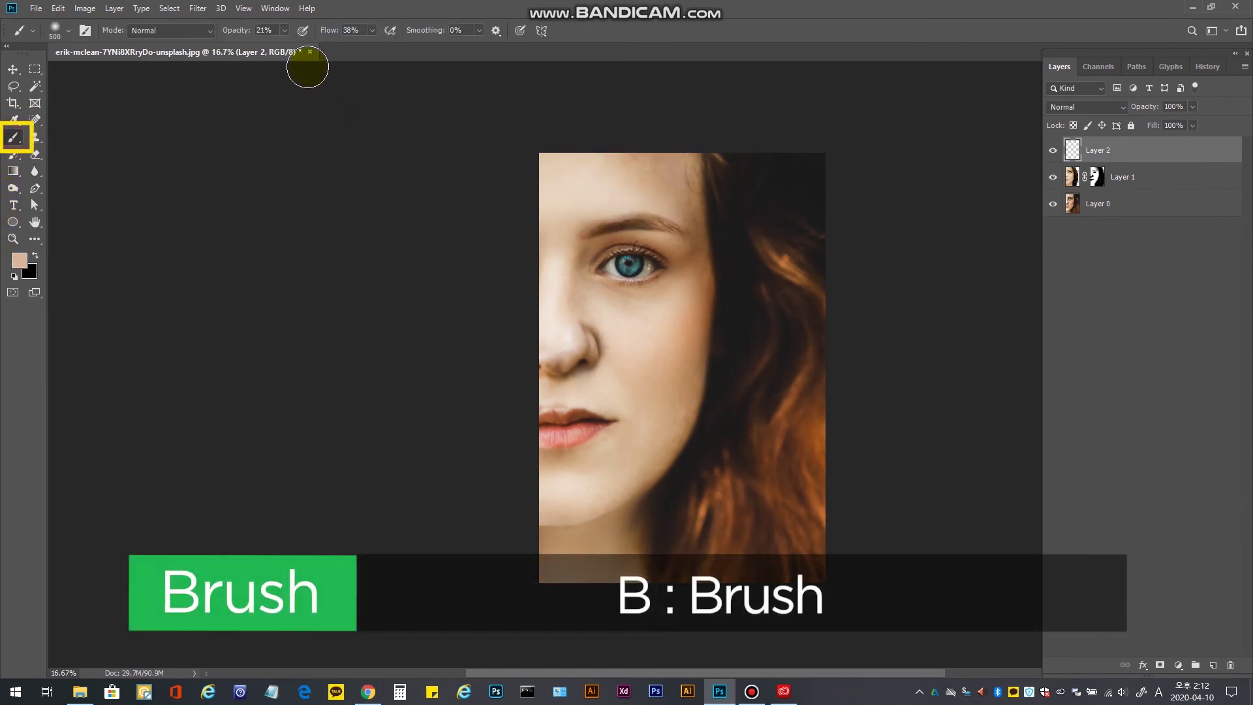
click(646, 168)
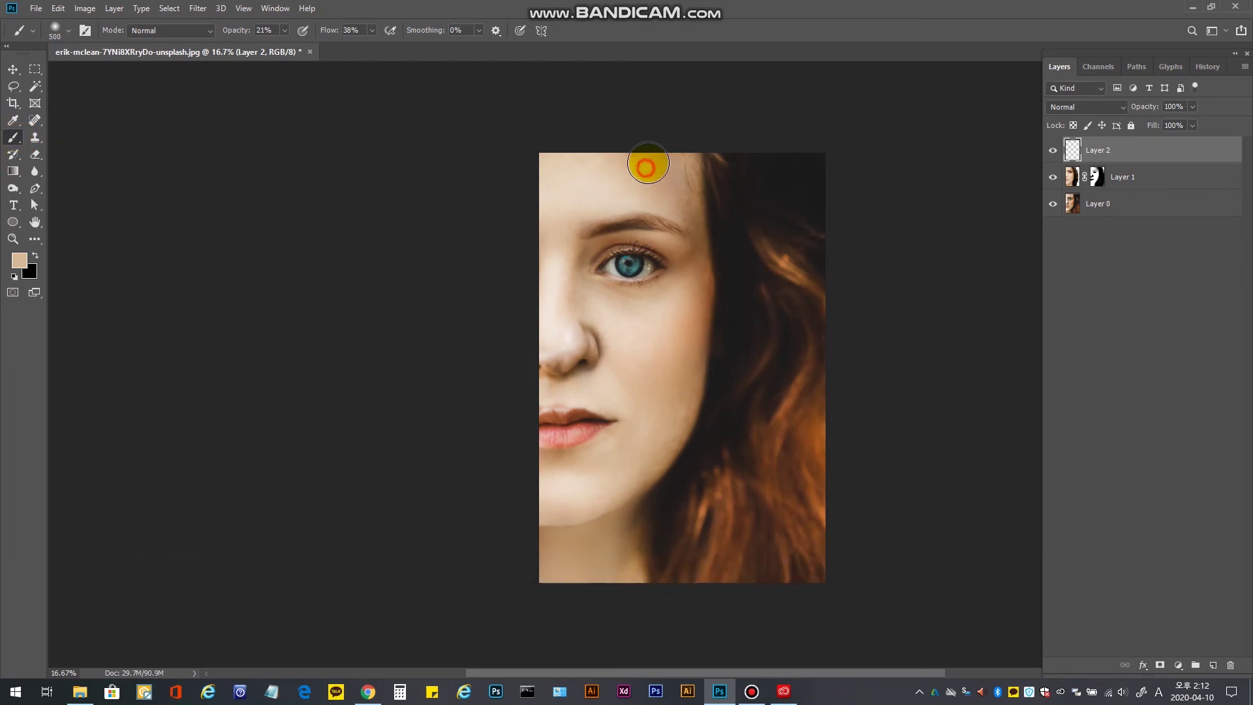
click(609, 159)
click(646, 162)
click(663, 157)
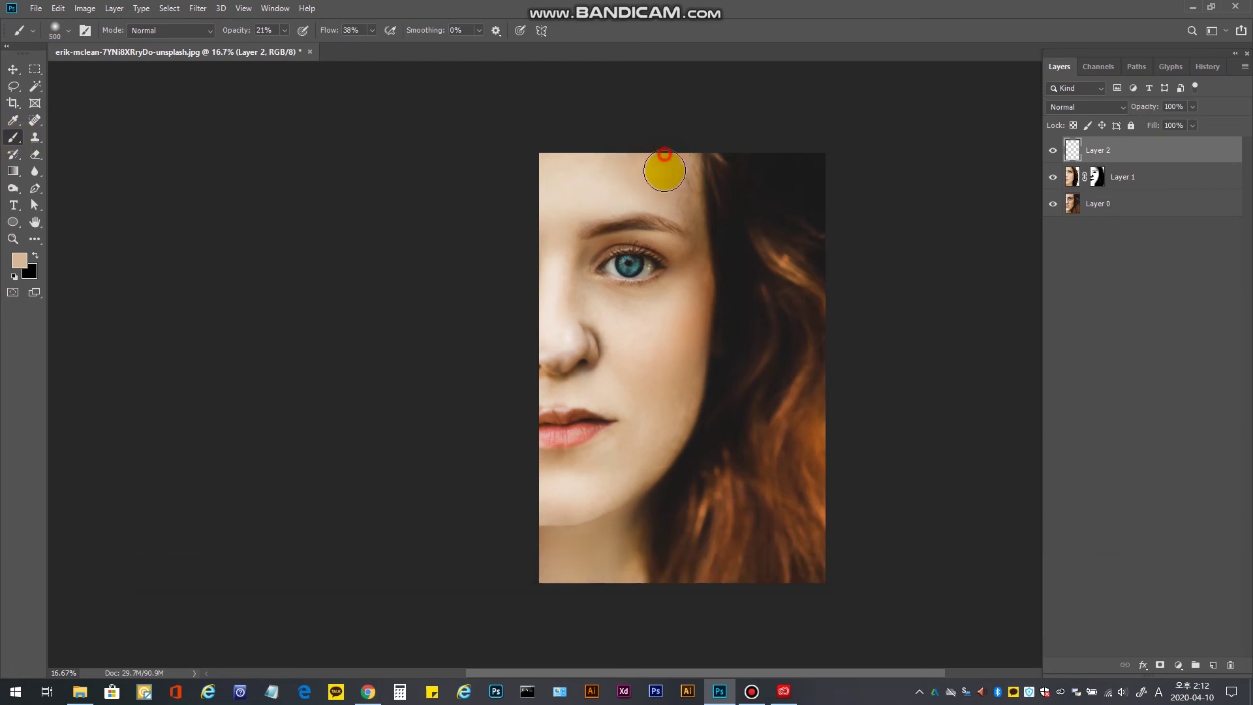
click(664, 165)
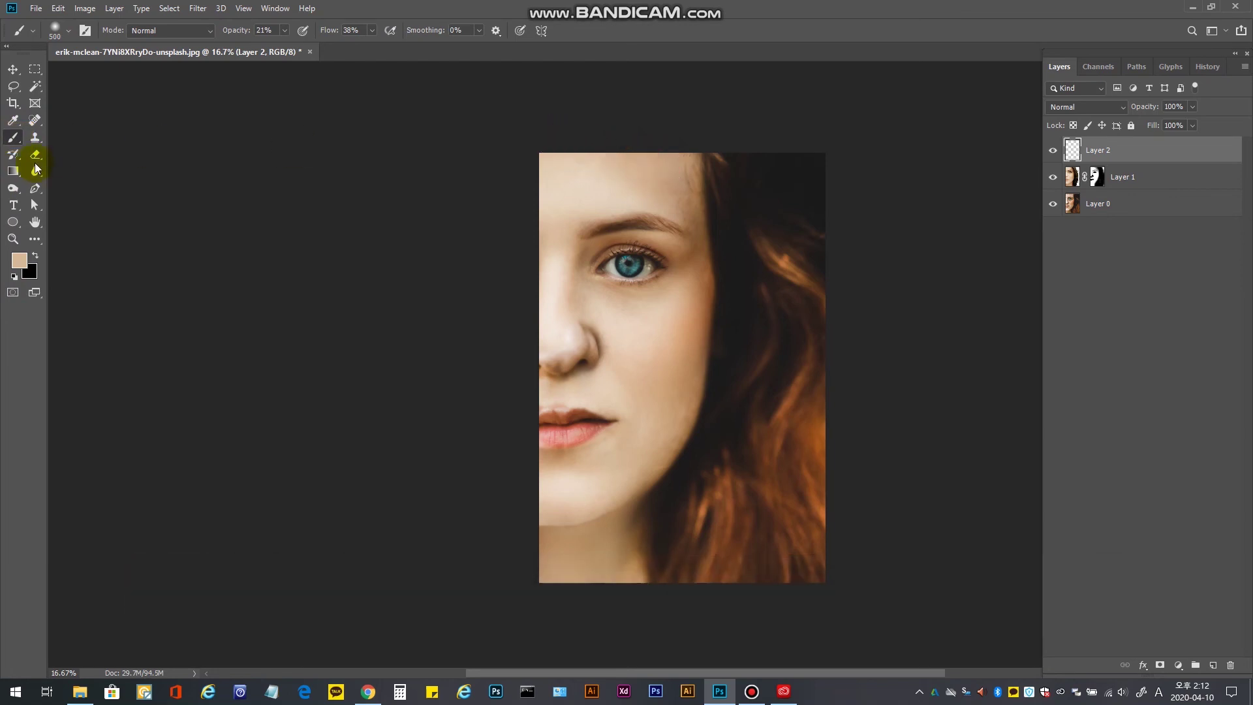
Sample the darker skin above the eyebrow's outer end and paint it over the forehead near the temple, raising brush opacity to 65%.
click(13, 120)
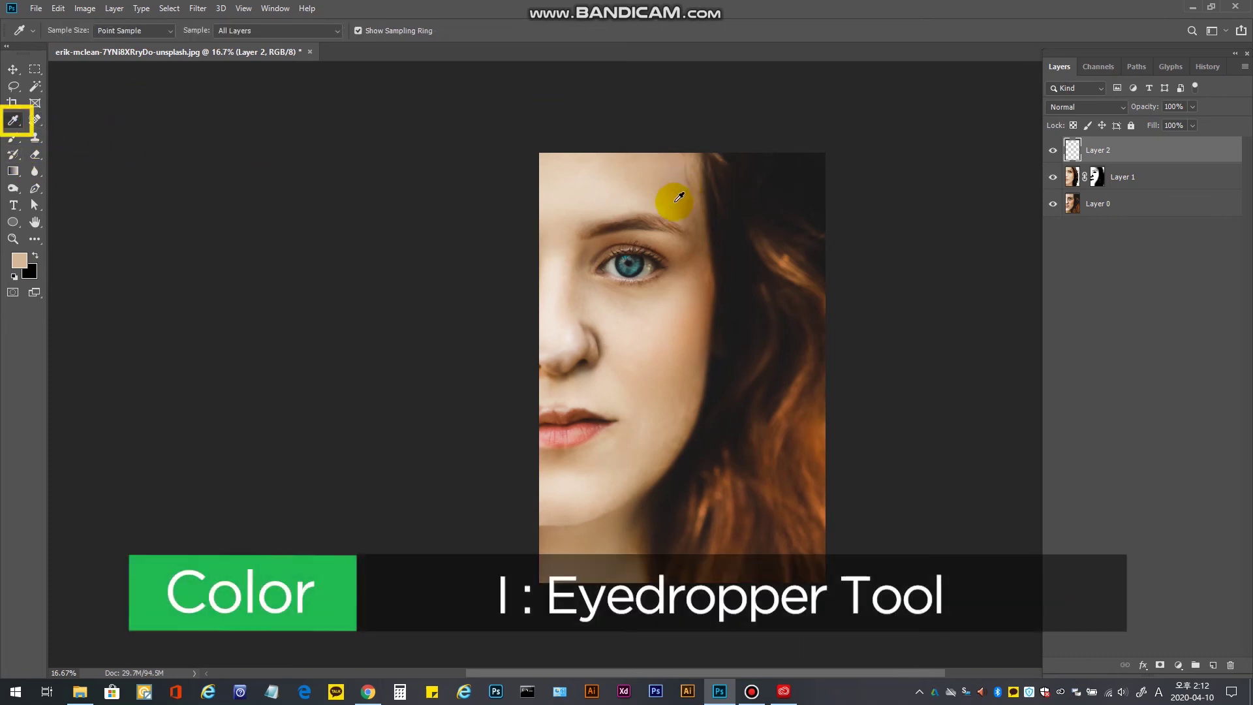
click(660, 197)
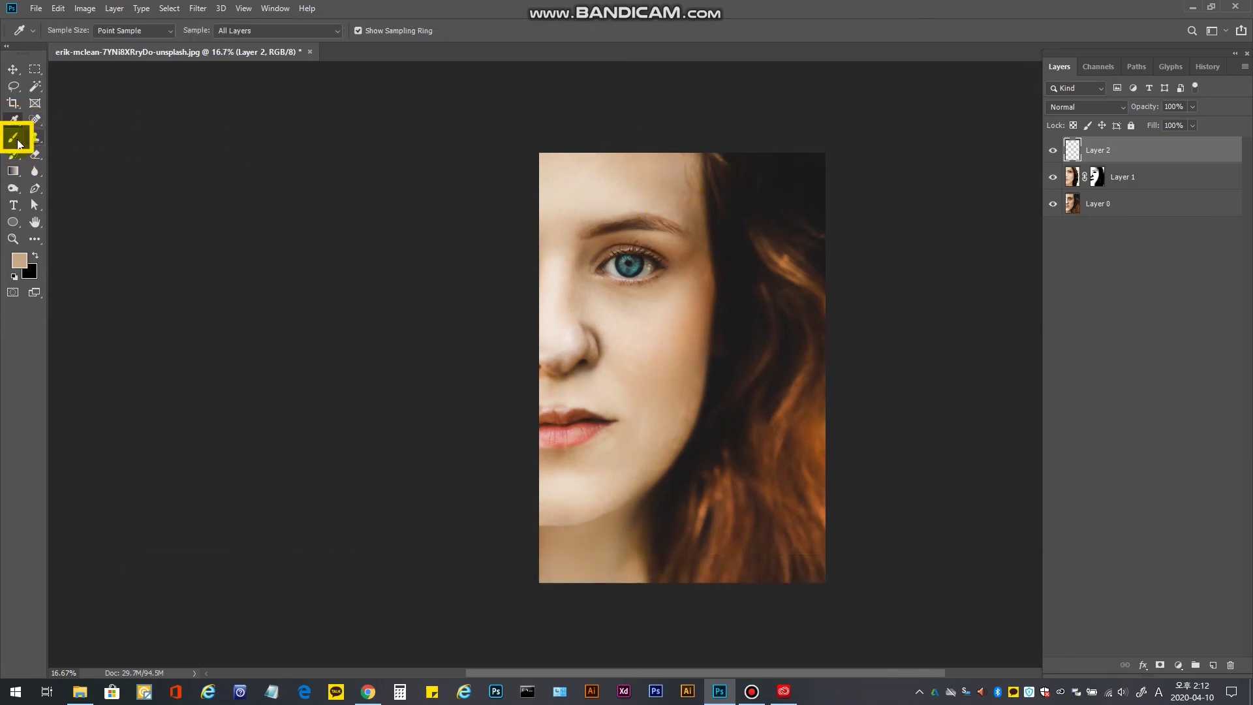
key(b)
mouse_move(659, 186)
mouse_down()
mouse_move(674, 182)
mouse_move(646, 187)
mouse_up()
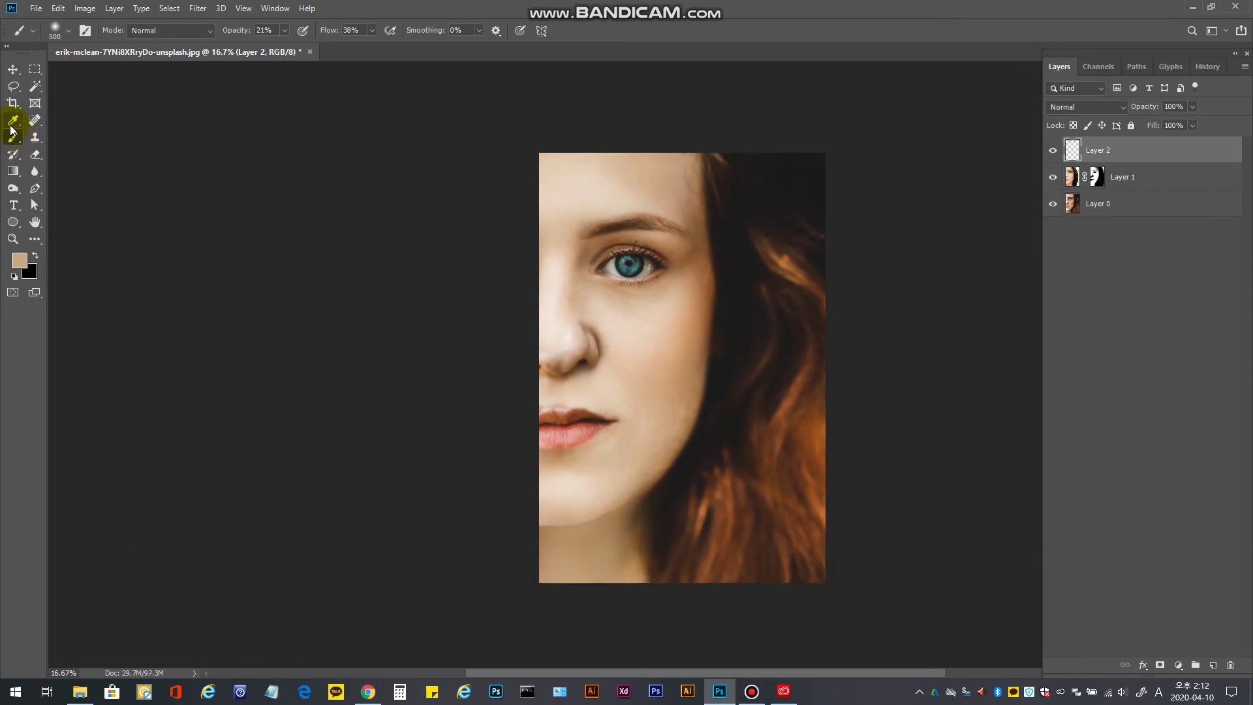
click(285, 30)
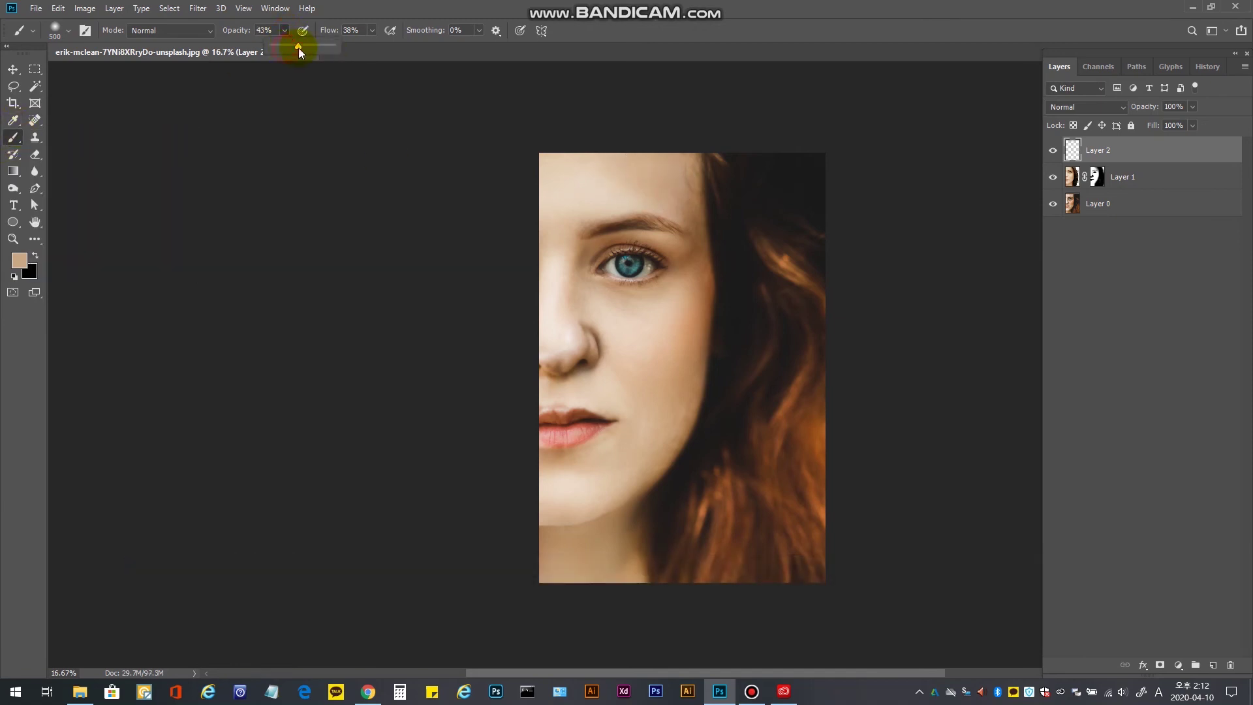
drag(299, 52, 316, 45)
click(662, 171)
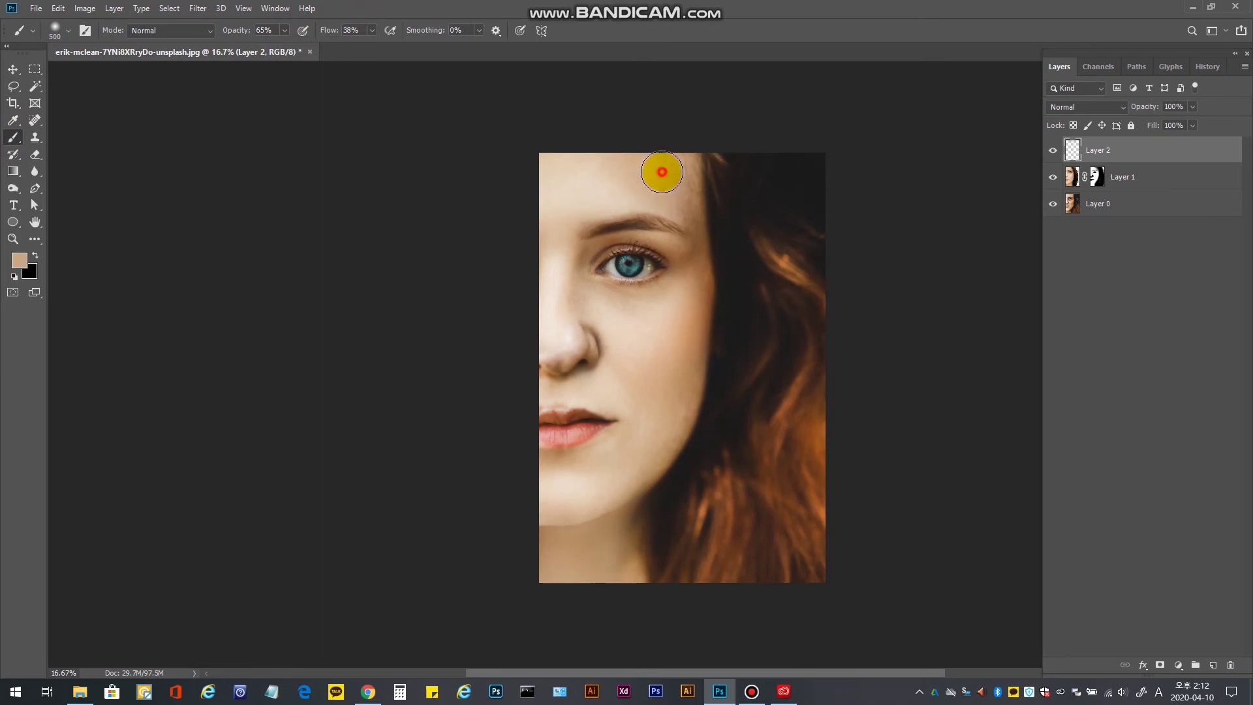
Sample the lighter skin above the middle of the eyebrow and paint it over the forehead on Layer 2 at 33% brush opacity.
click(13, 120)
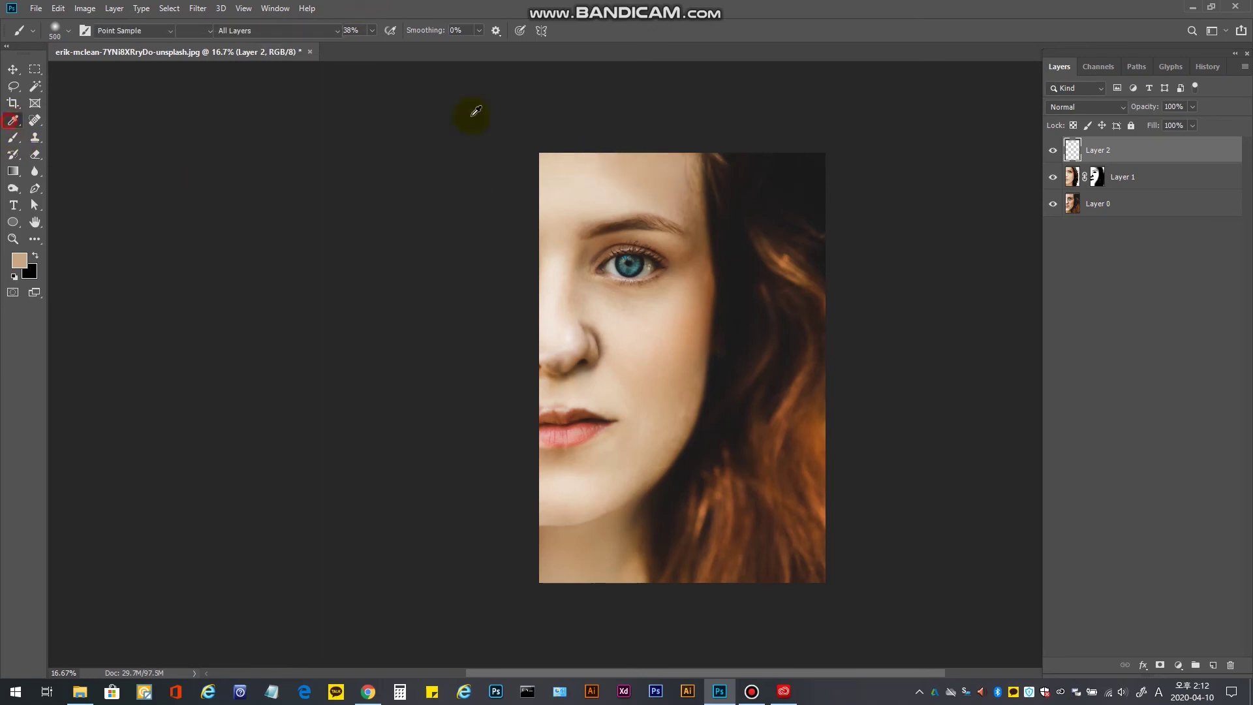
click(631, 197)
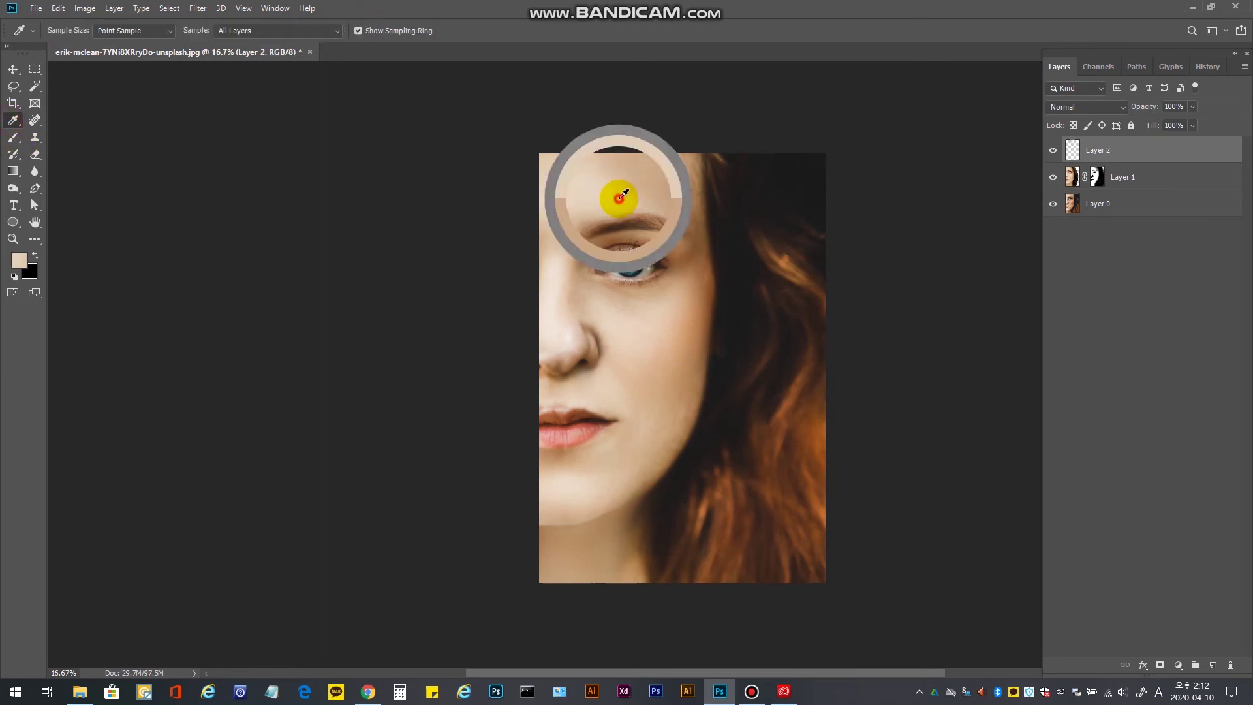
click(12, 137)
click(285, 31)
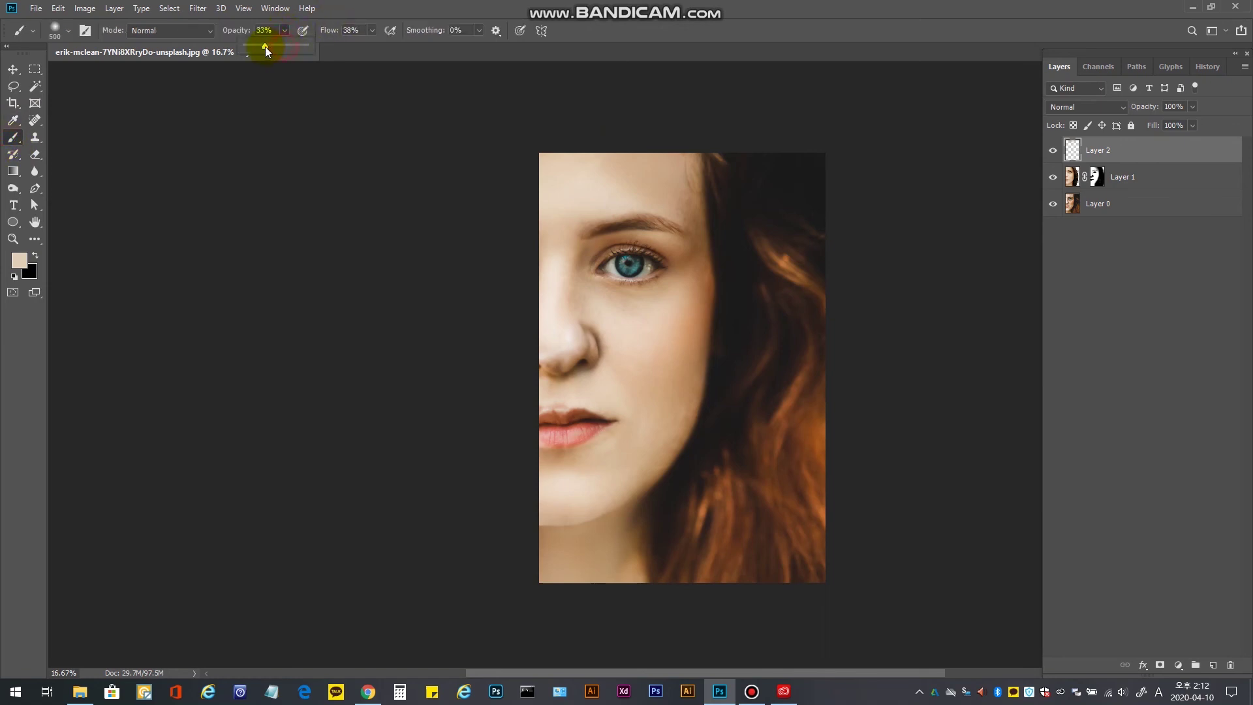
click(353, 9)
mouse_move(638, 187)
mouse_down()
mouse_move(580, 164)
mouse_move(630, 182)
mouse_up()
click(604, 176)
click(606, 170)
click(581, 165)
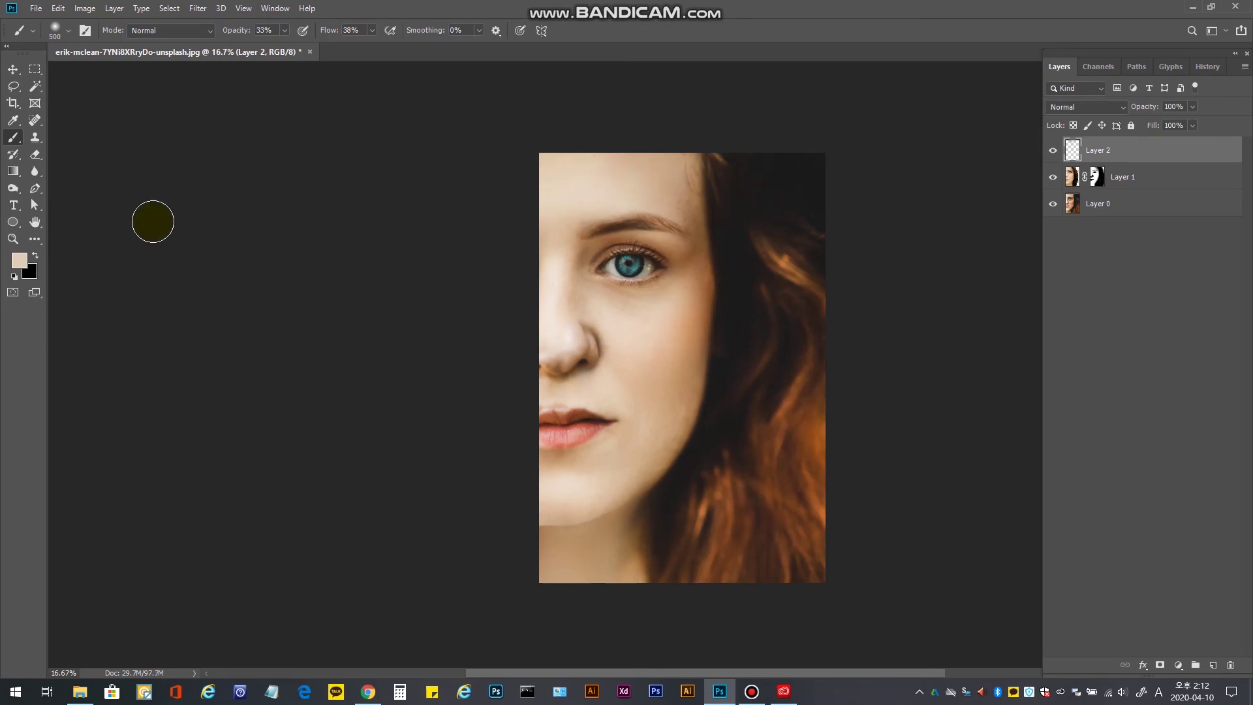
Sample the outer cheek's skin color and paint it along the cheek and jaw on Layer 2, reducing the brush to size 300.
click(13, 120)
click(666, 452)
mouse_move(665, 452)
mouse_down()
mouse_move(698, 400)
mouse_move(685, 391)
mouse_up()
click(13, 137)
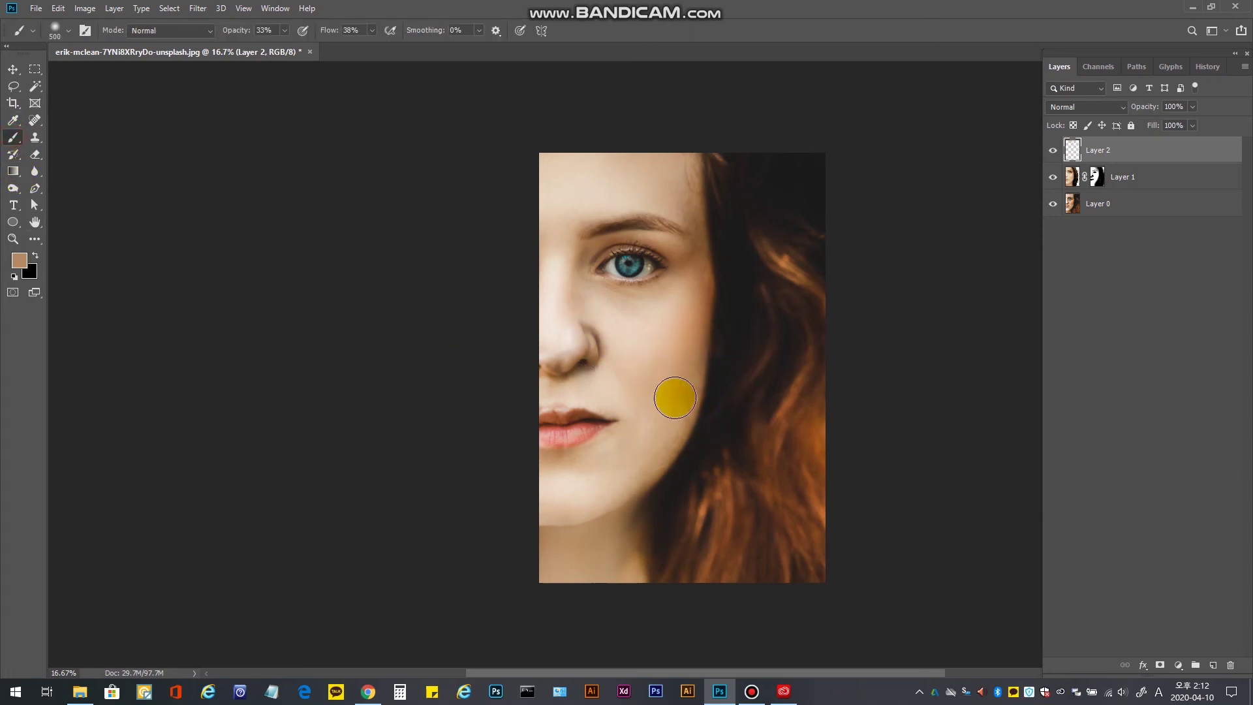
mouse_move(680, 390)
mouse_down()
mouse_move(670, 445)
mouse_move(692, 408)
mouse_move(657, 454)
mouse_move(670, 426)
mouse_move(665, 467)
mouse_move(670, 447)
mouse_move(668, 466)
mouse_move(697, 442)
mouse_move(668, 434)
mouse_move(643, 470)
mouse_up()
key([)
key([)
key([)
key([)
key(bracketright)
key(bracketright)
key(bracketright)
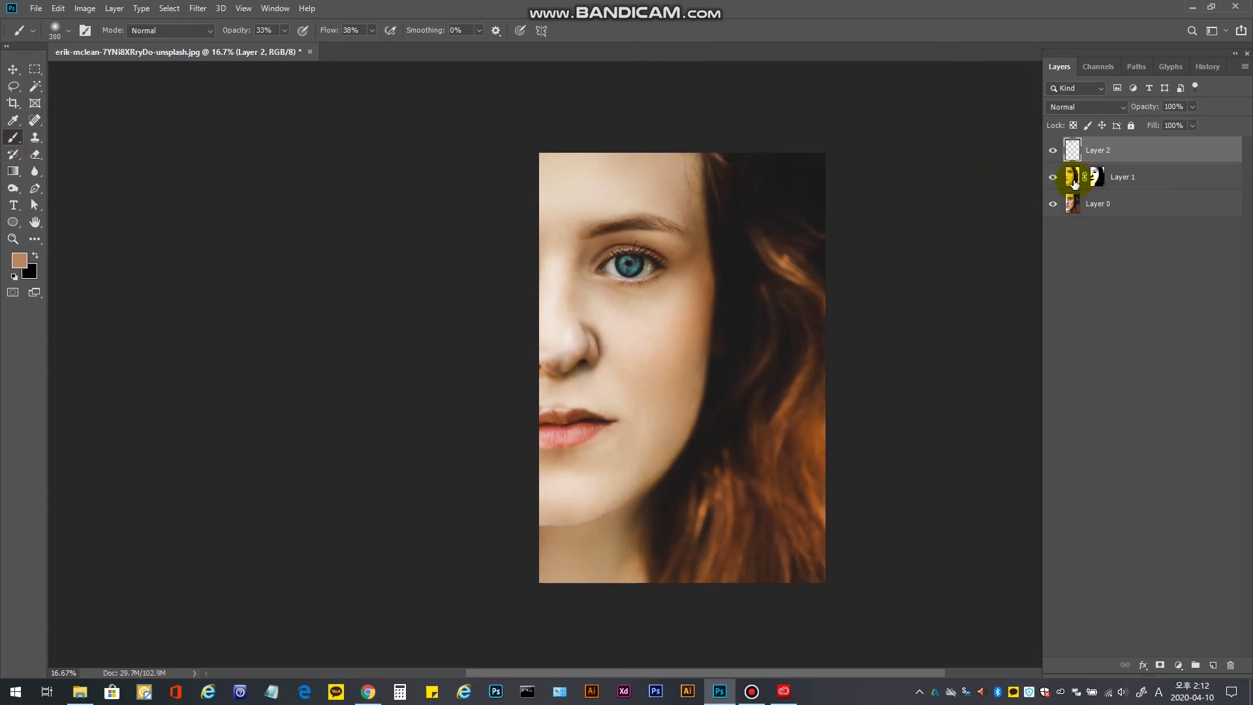
Soften the cheek beside the mouth on Layer 0 with the Blur tool at 100% strength, starting at size 250.
click(1085, 205)
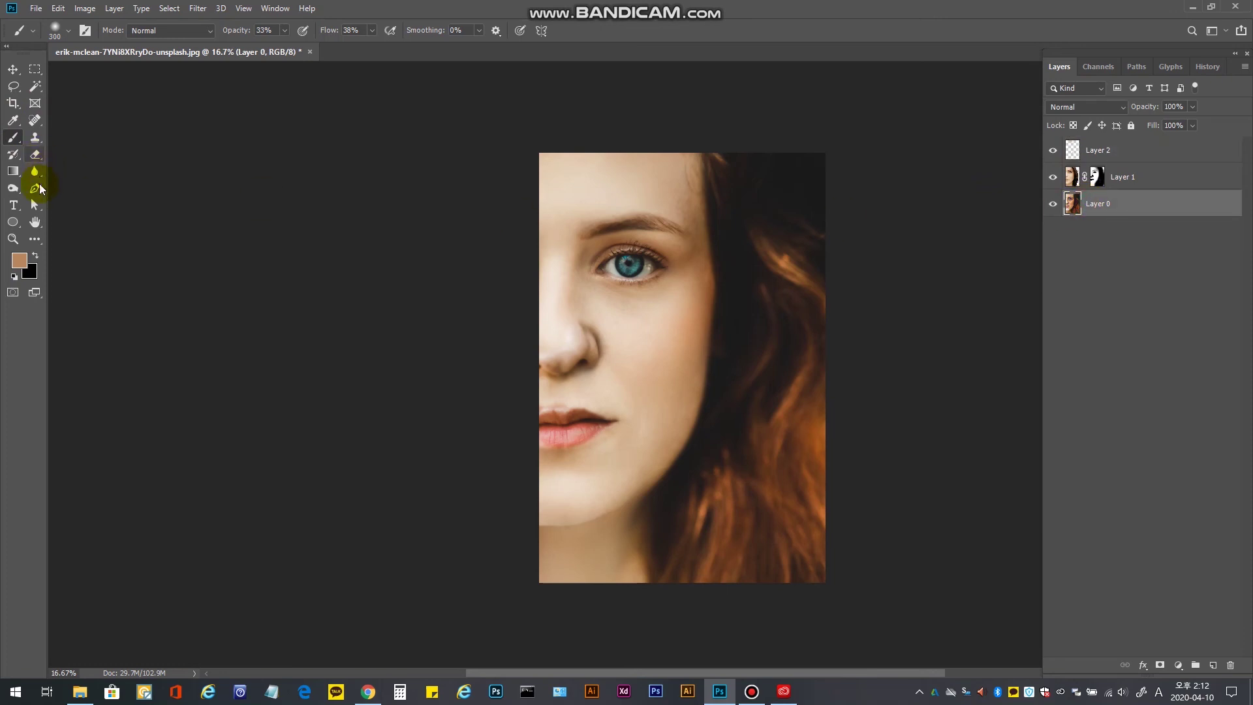
click(35, 171)
ctrl+click(645, 530)
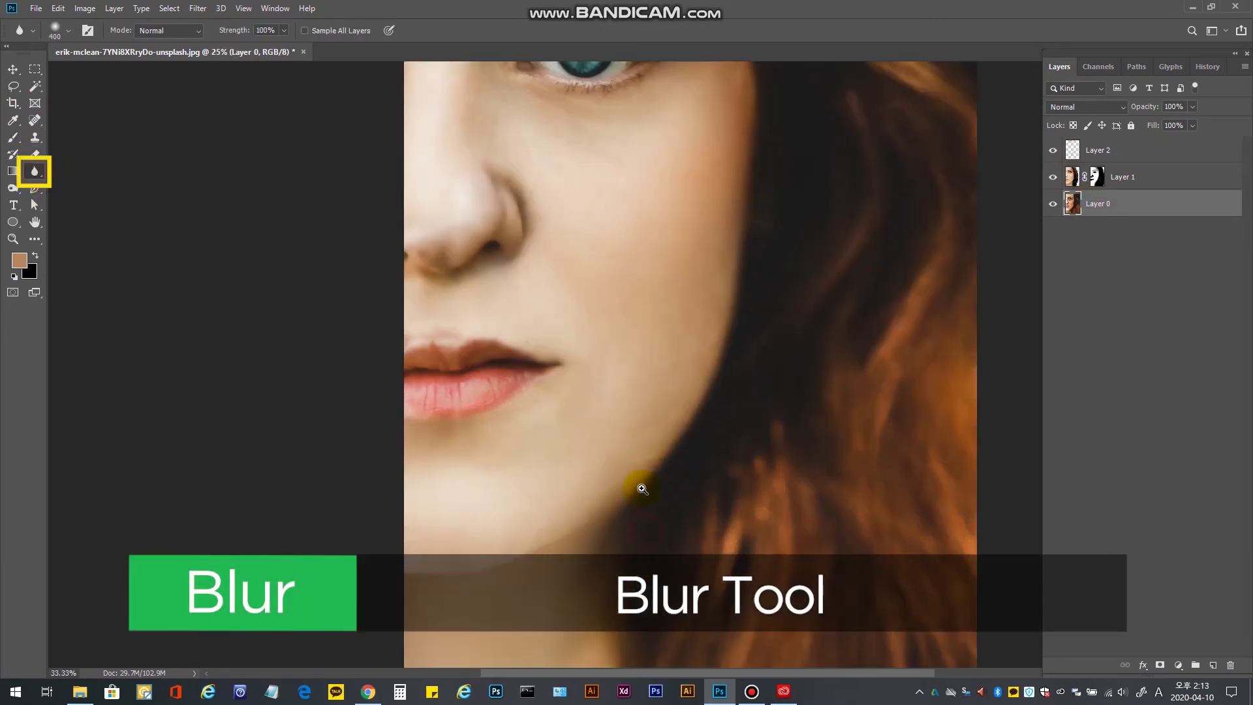
ctrl+click(568, 447)
key(bracketleft)
key(bracketleft)
key(bracketleft)
key(bracketleft)
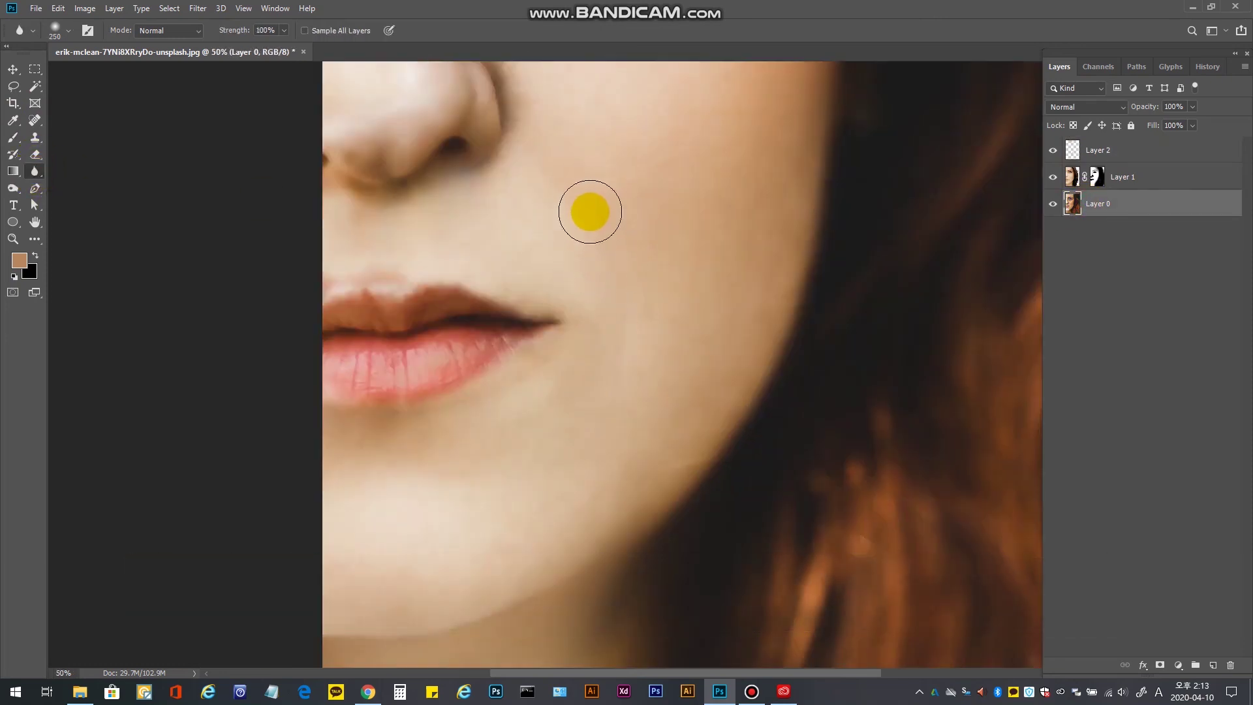
drag(567, 218, 626, 299)
key(bracketleft)
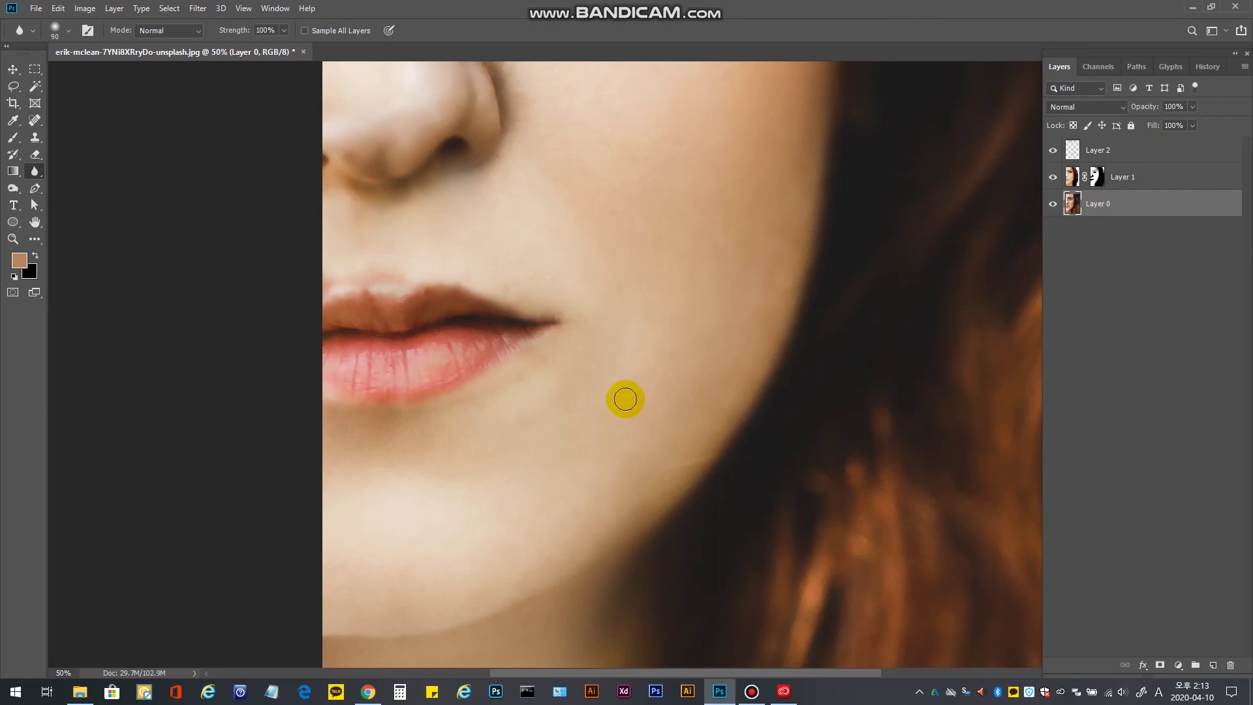
Compare the lower face with Layer 1 and Layer 2 hidden and shown in turn.
click(1053, 177)
click(1053, 177)
click(1051, 155)
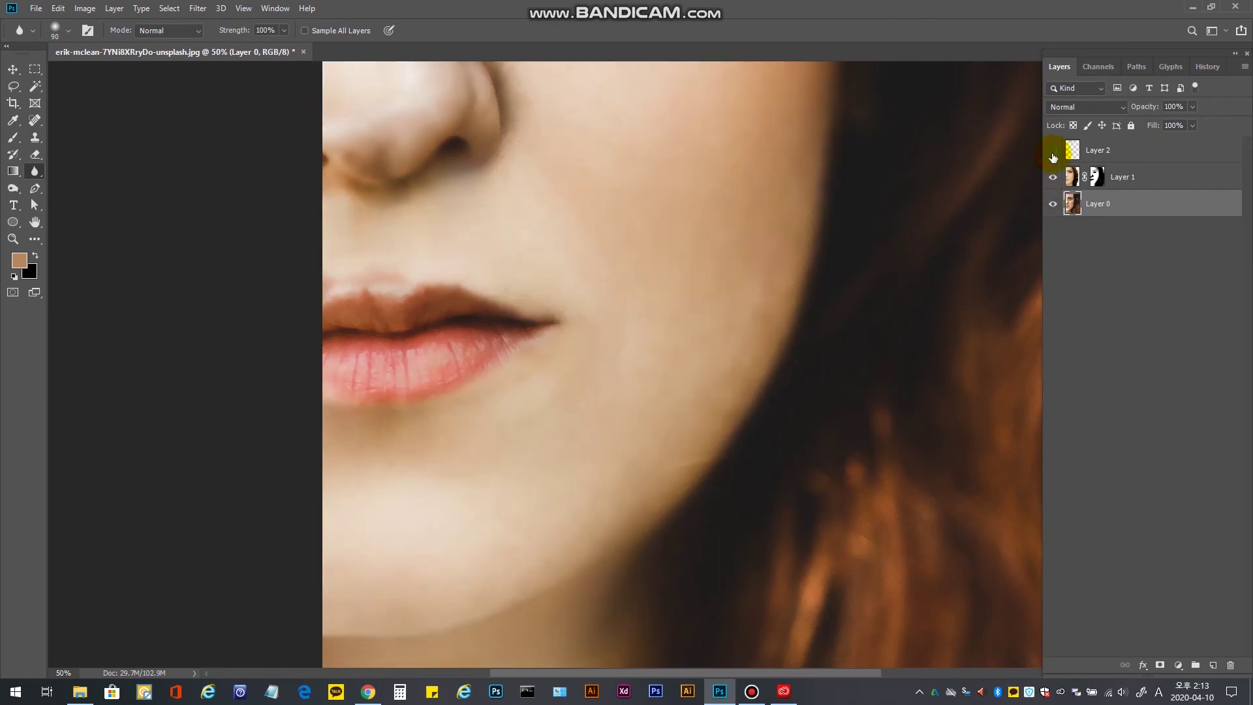
click(1052, 155)
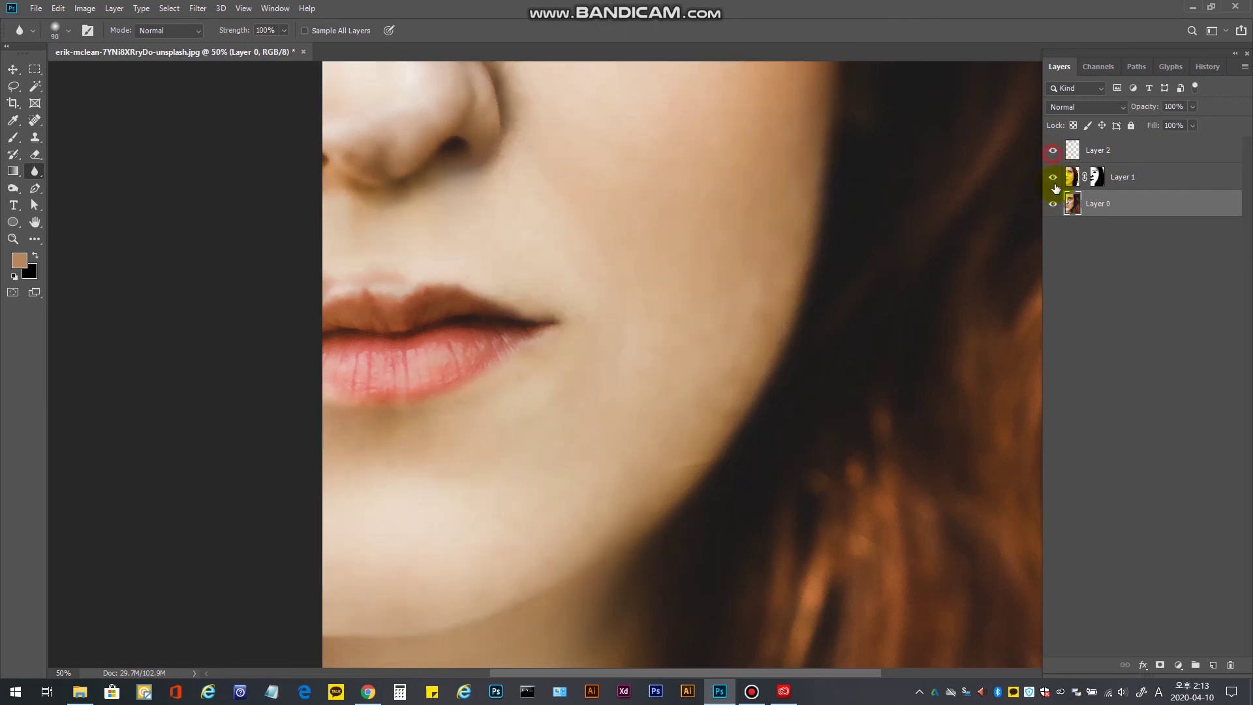
Paint white on Layer 1's mask along the jawline and chin at 33% brush opacity, reducing the brush from size 150 to 90.
click(1097, 177)
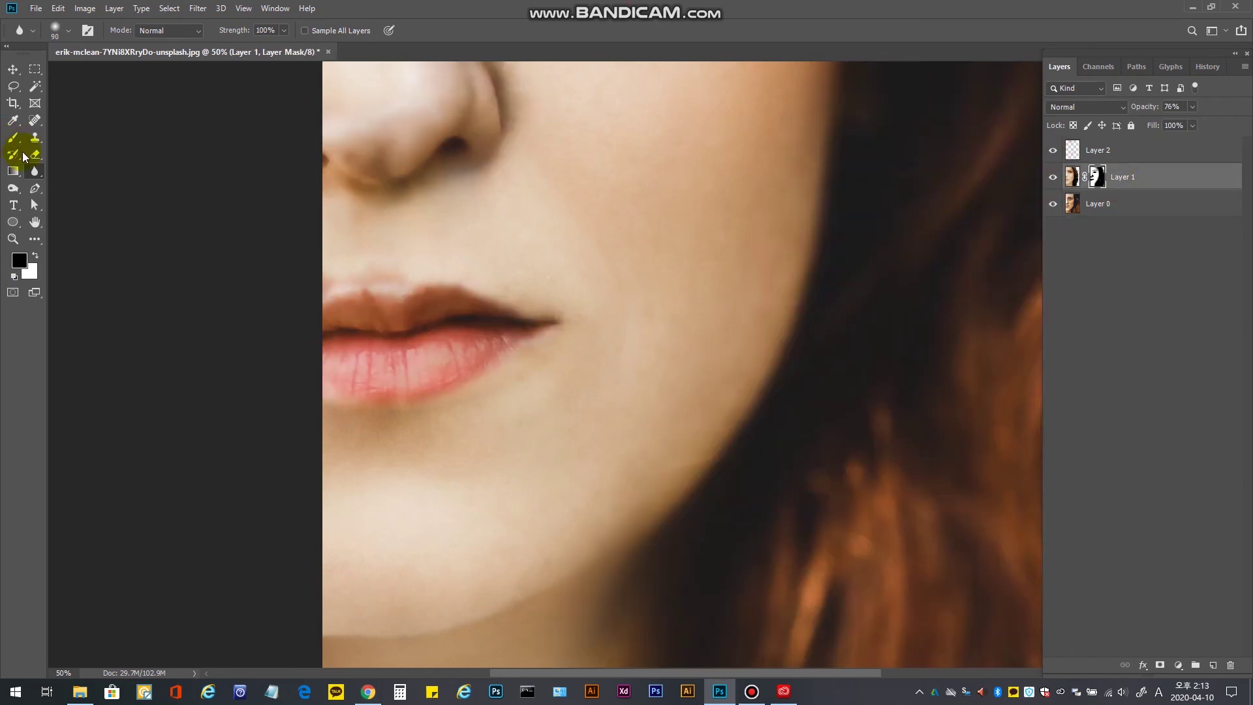
click(13, 137)
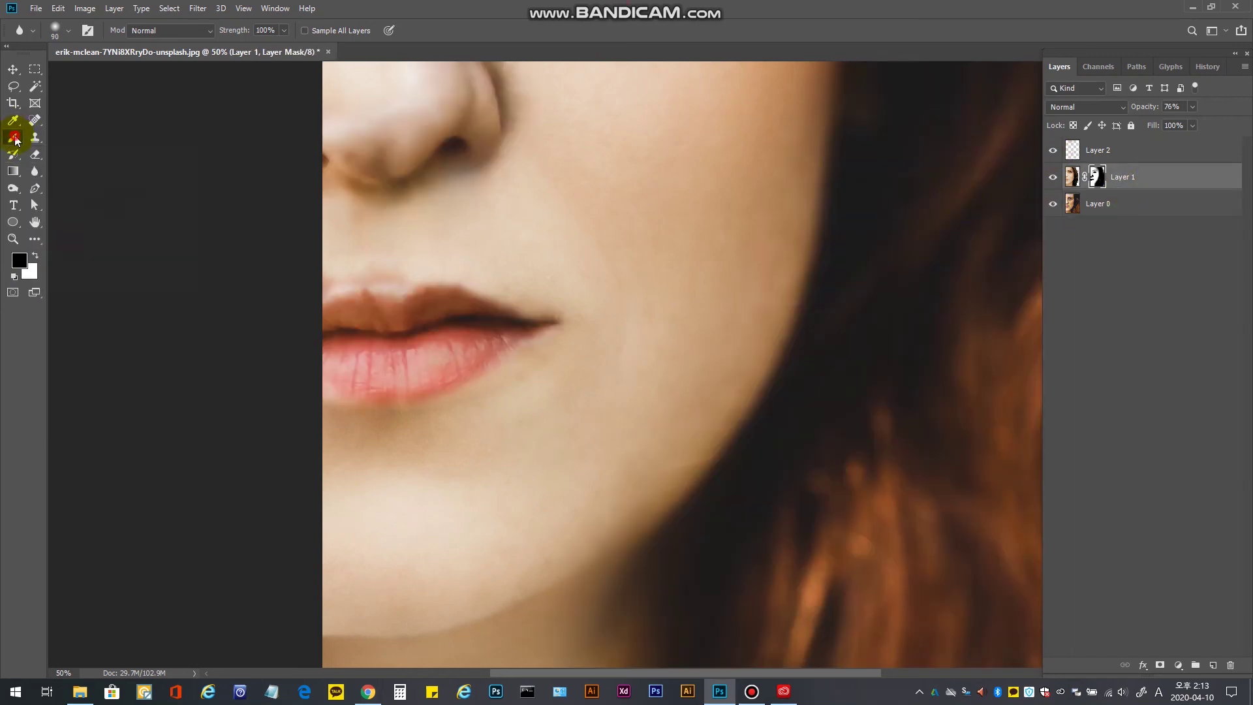
click(36, 254)
mouse_move(689, 411)
mouse_down()
mouse_move(653, 477)
mouse_move(671, 455)
mouse_up()
key(bracketleft)
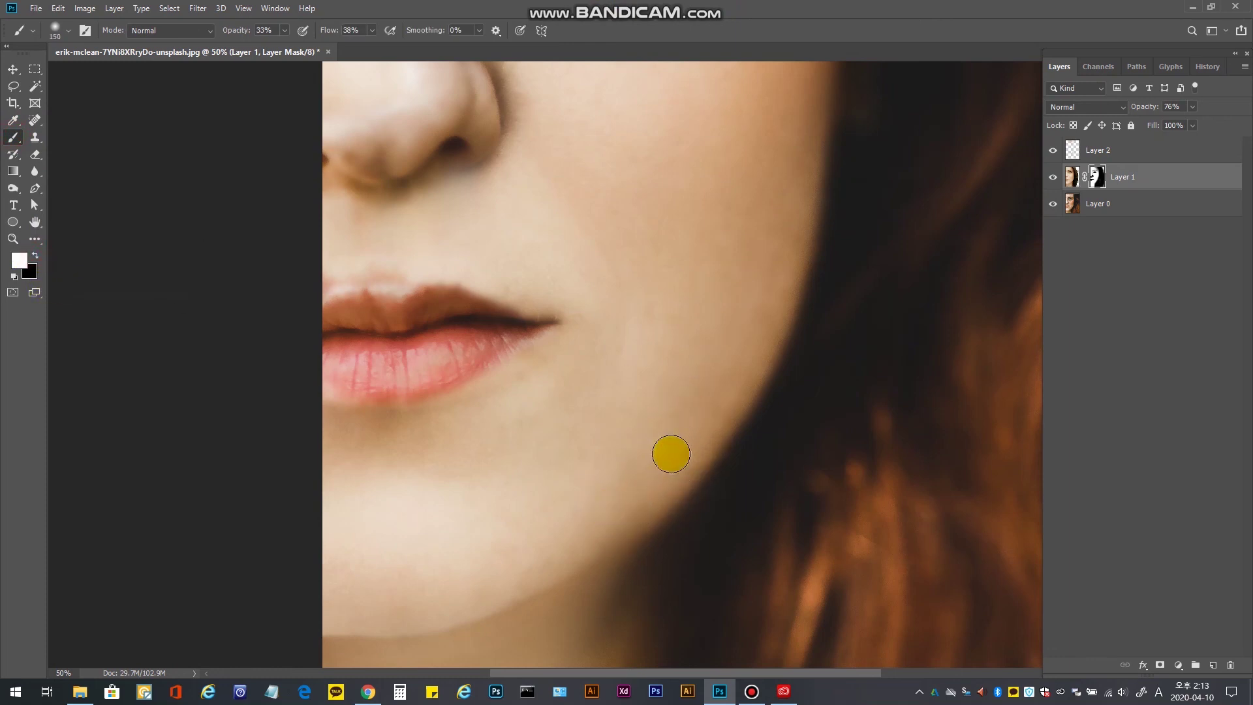
key(bracketleft)
key(bracketleft)
key(bracketleft)
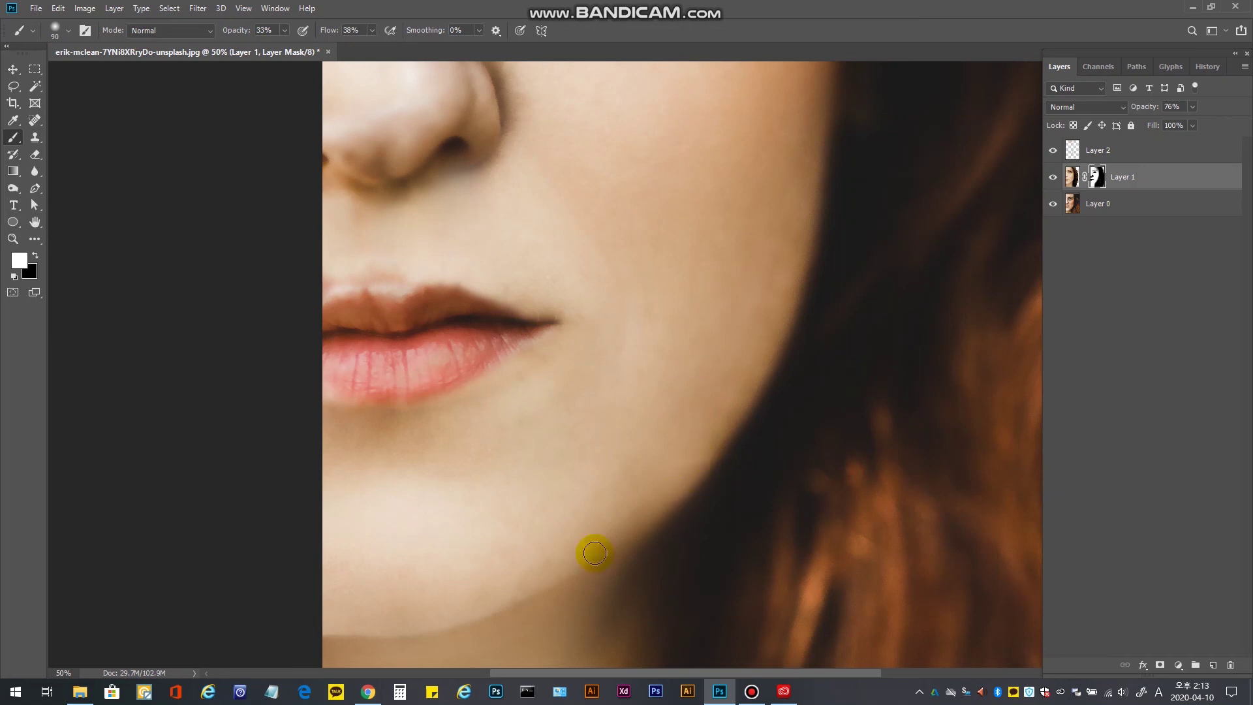
drag(641, 503, 502, 590)
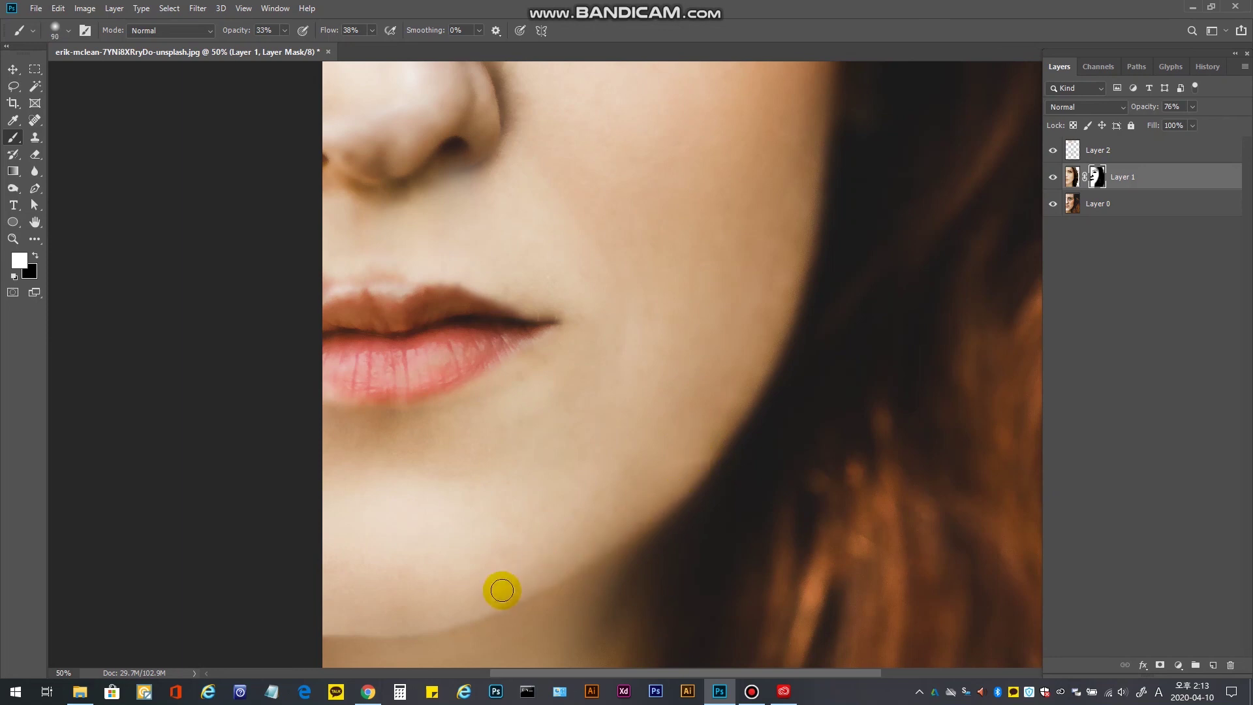
click(533, 555)
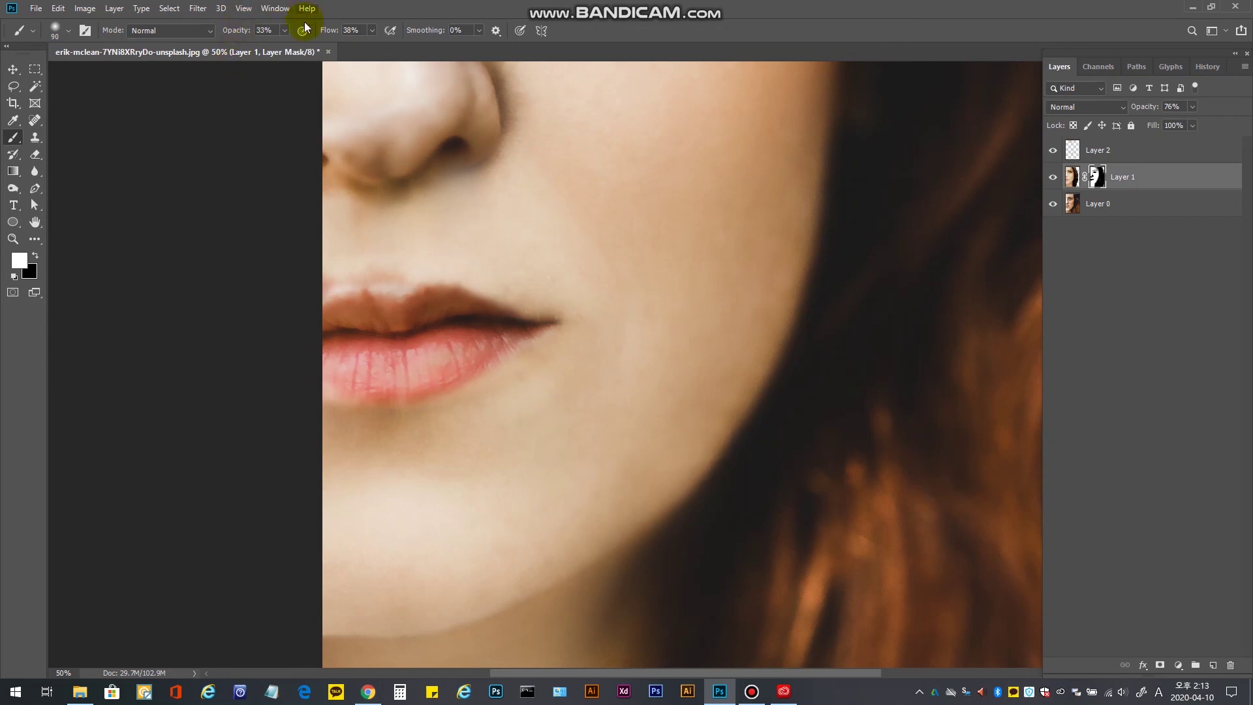
Set the brush opacity to 62% and paint more white on Layer 1's mask along the jawline, chin edge and cheek.
click(284, 30)
drag(287, 47, 375, 47)
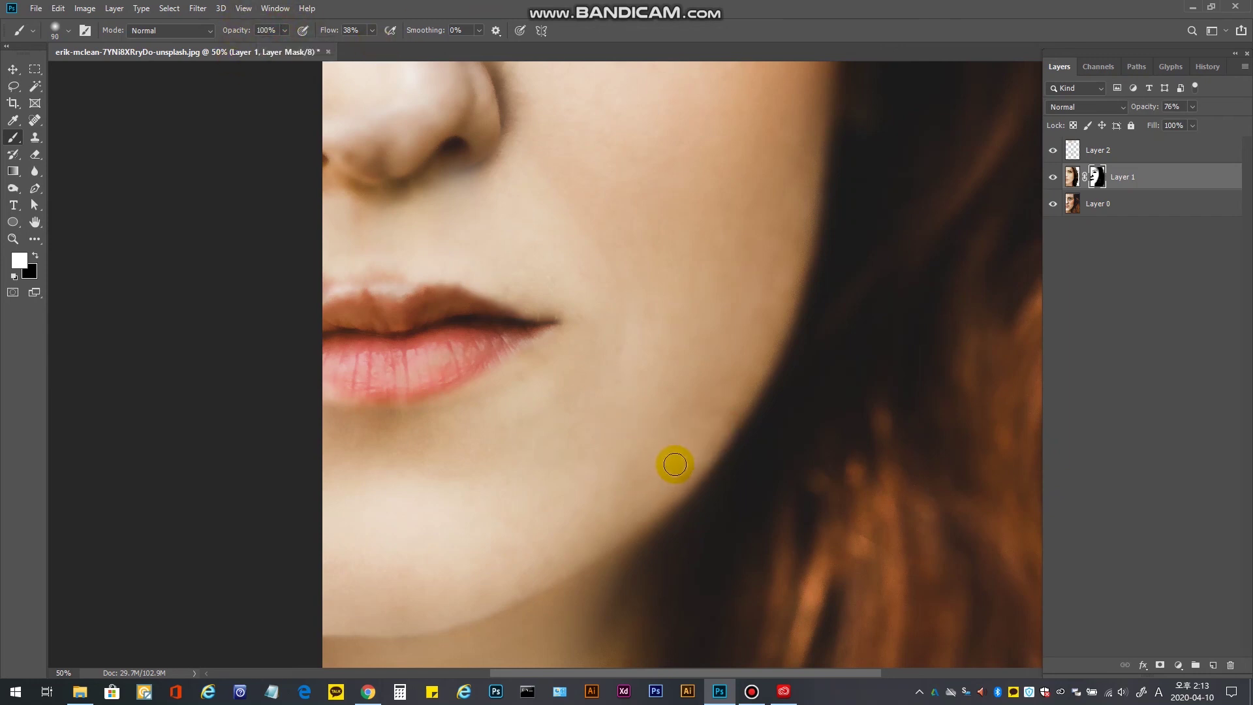
click(285, 30)
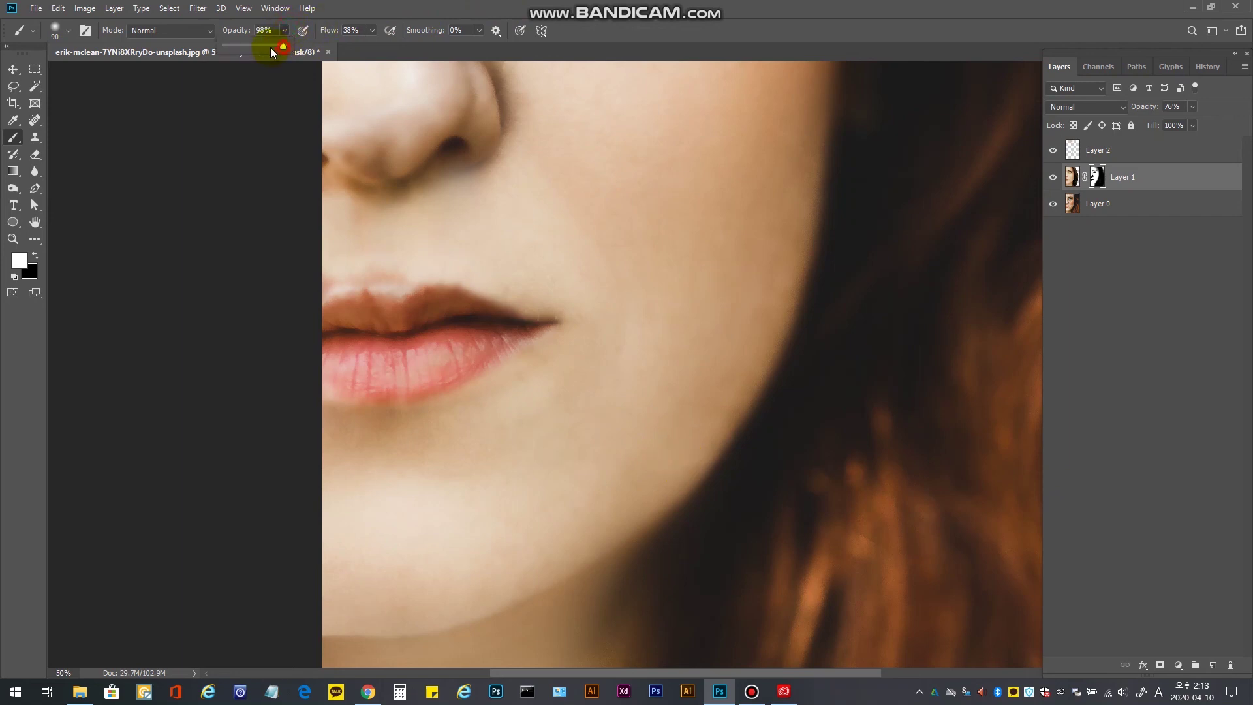
drag(270, 47, 260, 47)
click(327, 8)
mouse_move(710, 431)
mouse_down()
mouse_move(664, 496)
mouse_move(700, 448)
mouse_move(500, 605)
mouse_up()
drag(559, 561, 474, 610)
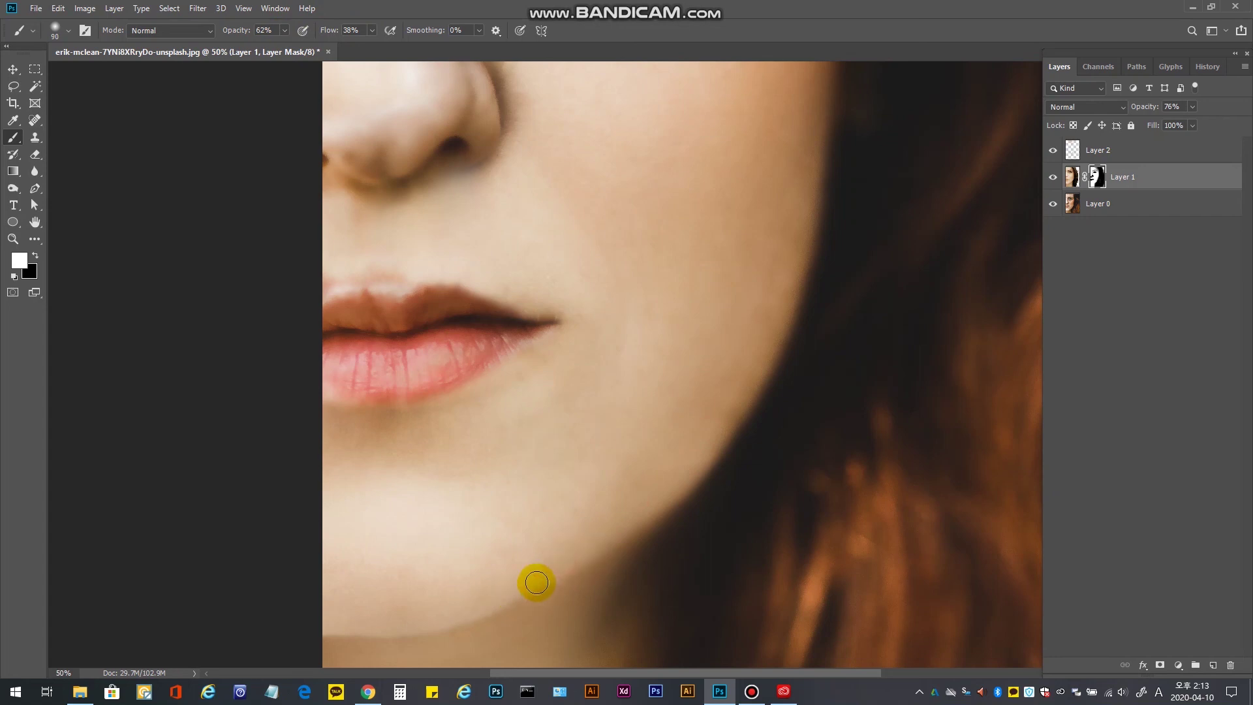
drag(536, 582, 519, 594)
drag(597, 543, 508, 601)
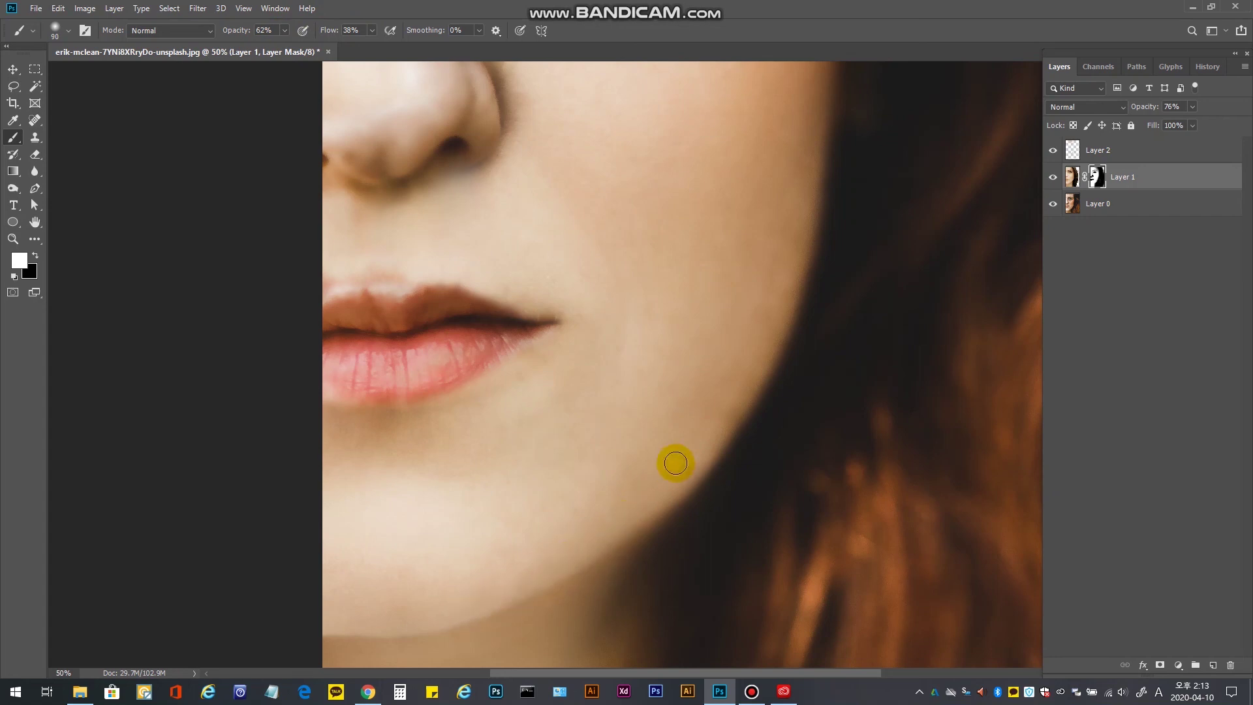
mouse_move(621, 286)
mouse_down()
mouse_move(601, 370)
mouse_move(627, 289)
mouse_move(640, 331)
mouse_up()
Paint black on Layer 1's mask around the eye's inner corner and upper eyelid with a size 40 brush at 100% opacity.
key(space)
drag(763, 212, 839, 546)
drag(711, 358, 771, 508)
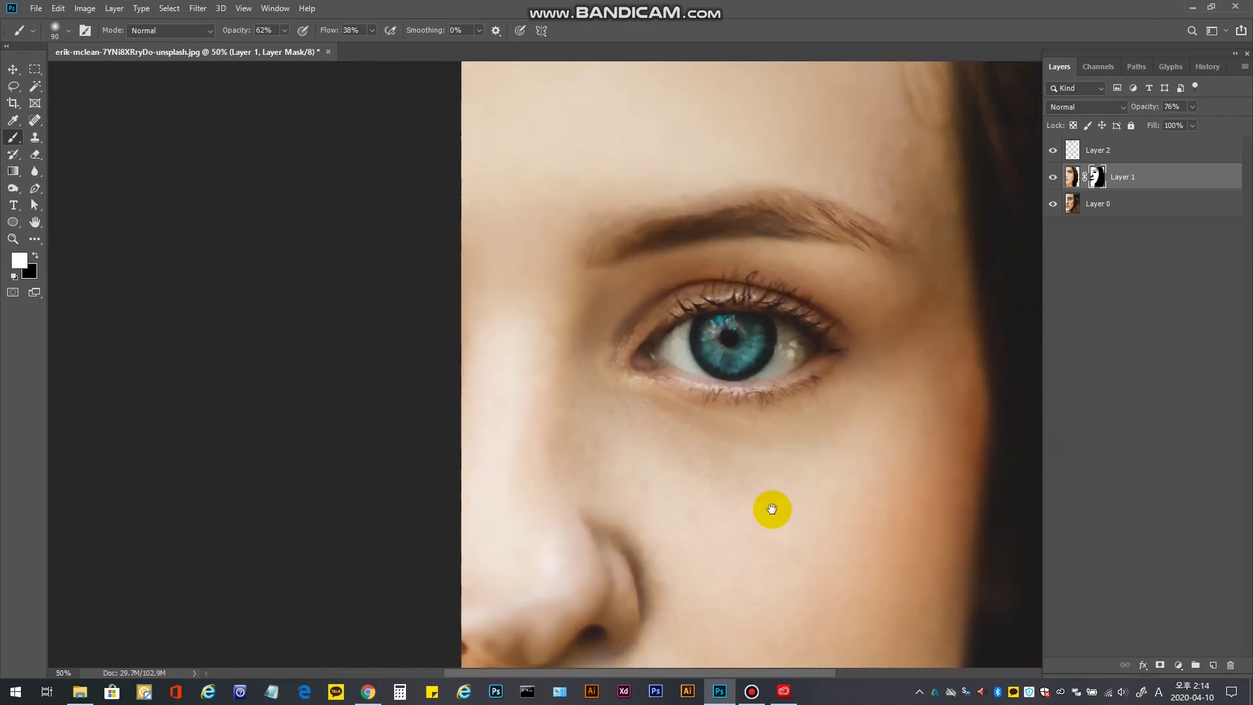
click(666, 314)
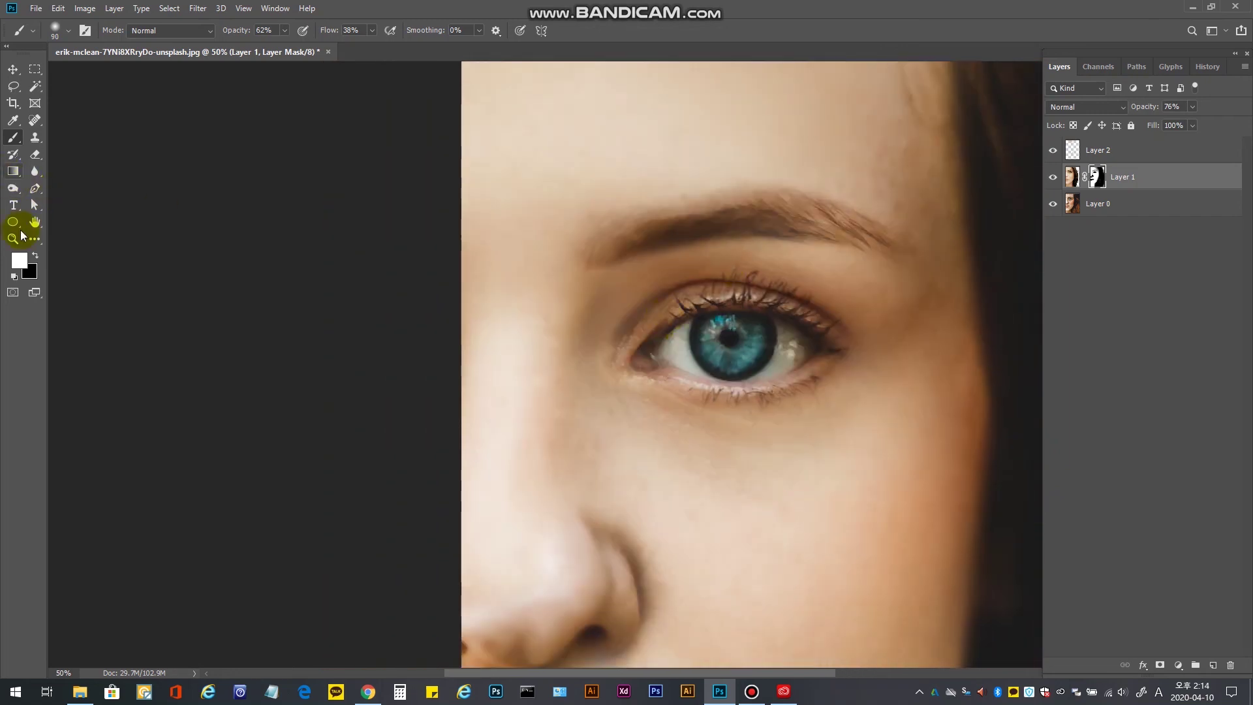
click(35, 255)
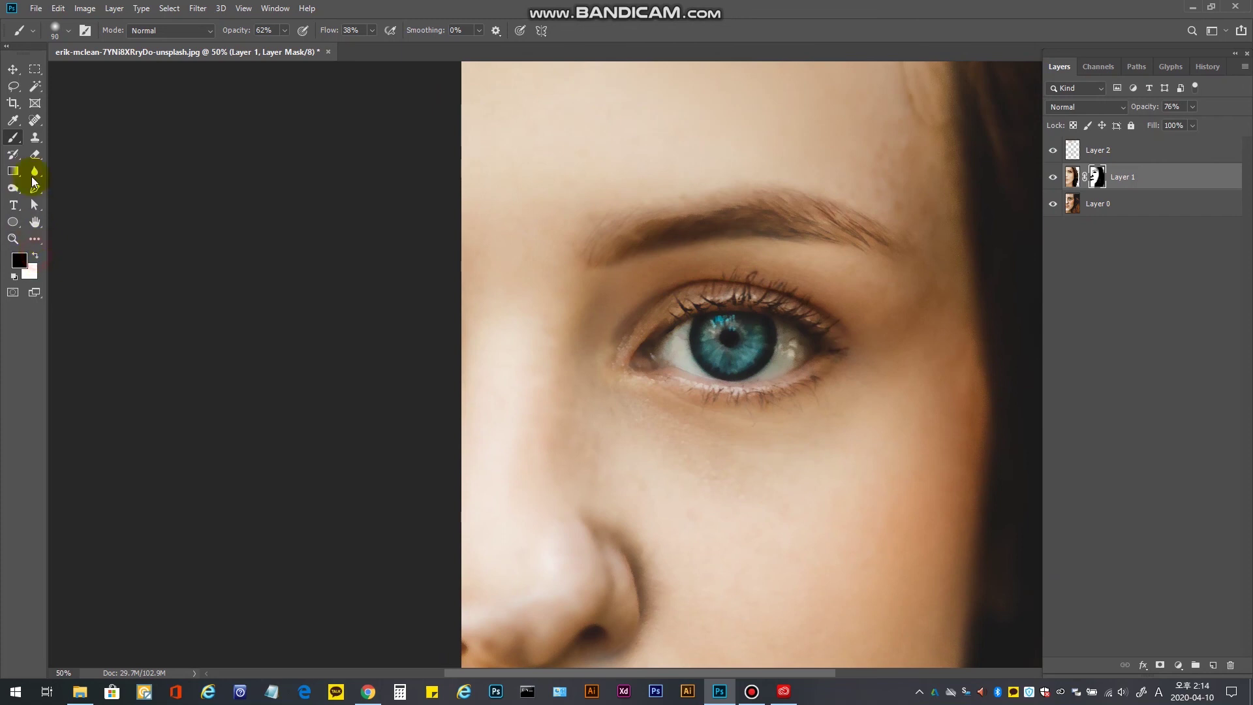
click(285, 31)
drag(286, 49, 320, 49)
click(436, 5)
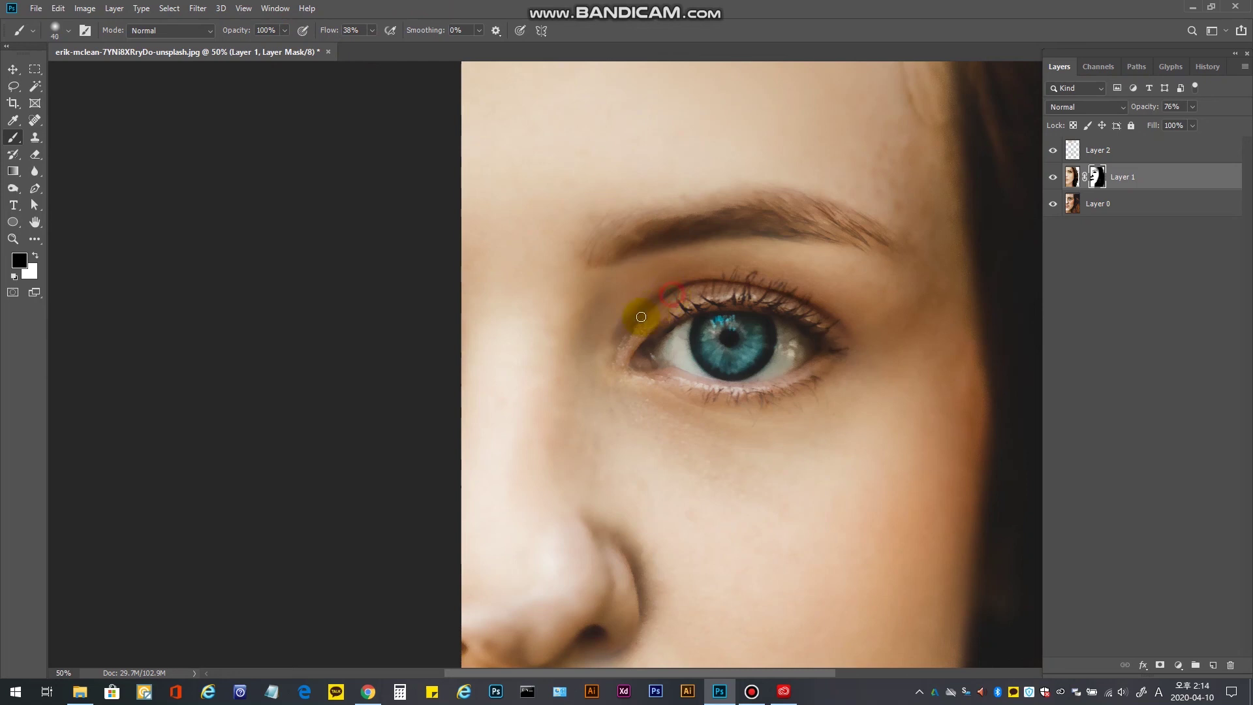
mouse_move(630, 338)
mouse_down()
mouse_move(664, 341)
mouse_move(686, 318)
mouse_up()
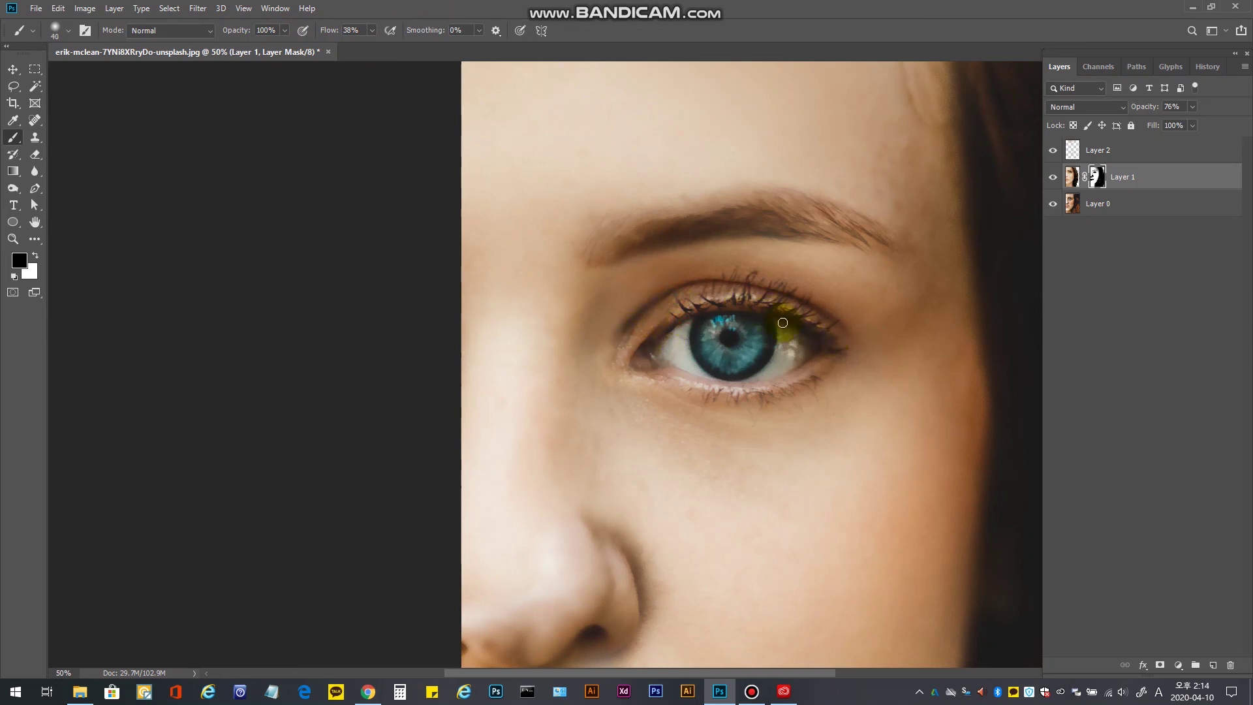
Paint more black on Layer 1's mask over the eyebrow, upper lashes and eyelid crease.
ctrl+click(735, 302)
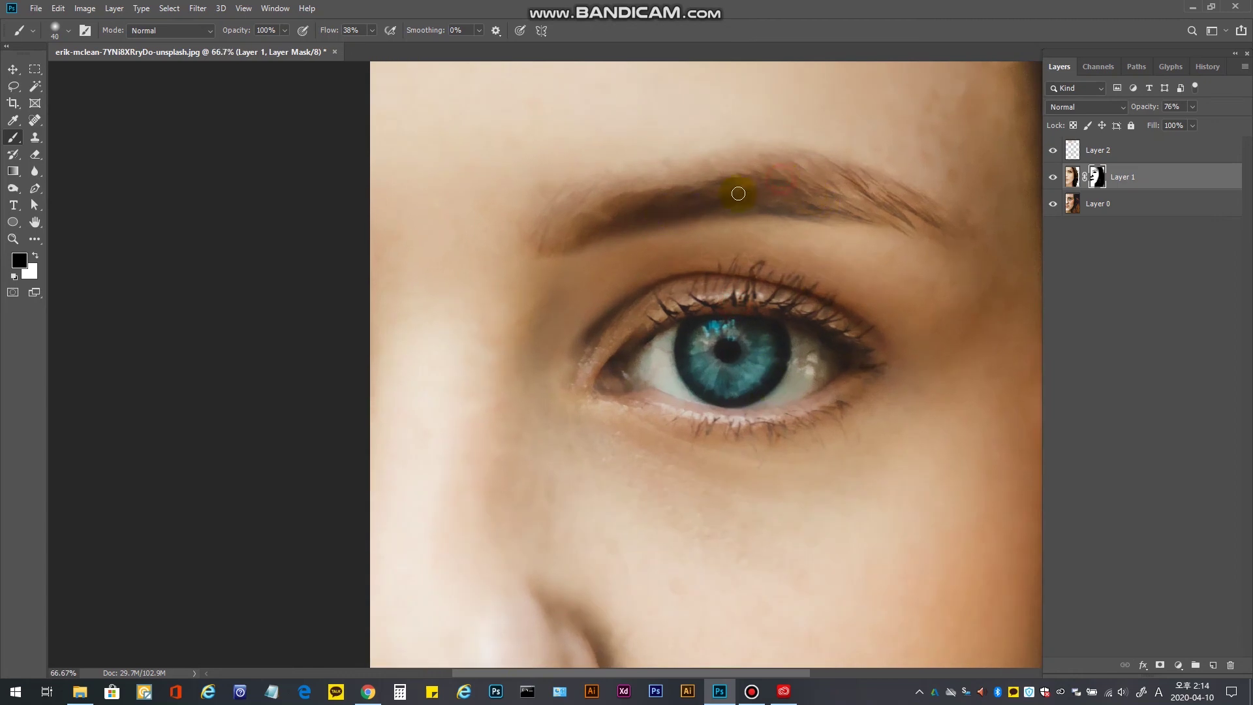
mouse_move(738, 193)
mouse_down()
mouse_move(564, 217)
mouse_move(709, 179)
mouse_move(685, 216)
mouse_move(688, 191)
mouse_move(550, 231)
mouse_move(757, 191)
mouse_move(582, 229)
mouse_move(707, 199)
mouse_move(863, 195)
mouse_move(773, 204)
mouse_move(869, 208)
mouse_move(794, 190)
mouse_move(898, 201)
mouse_move(777, 170)
mouse_move(700, 190)
mouse_up()
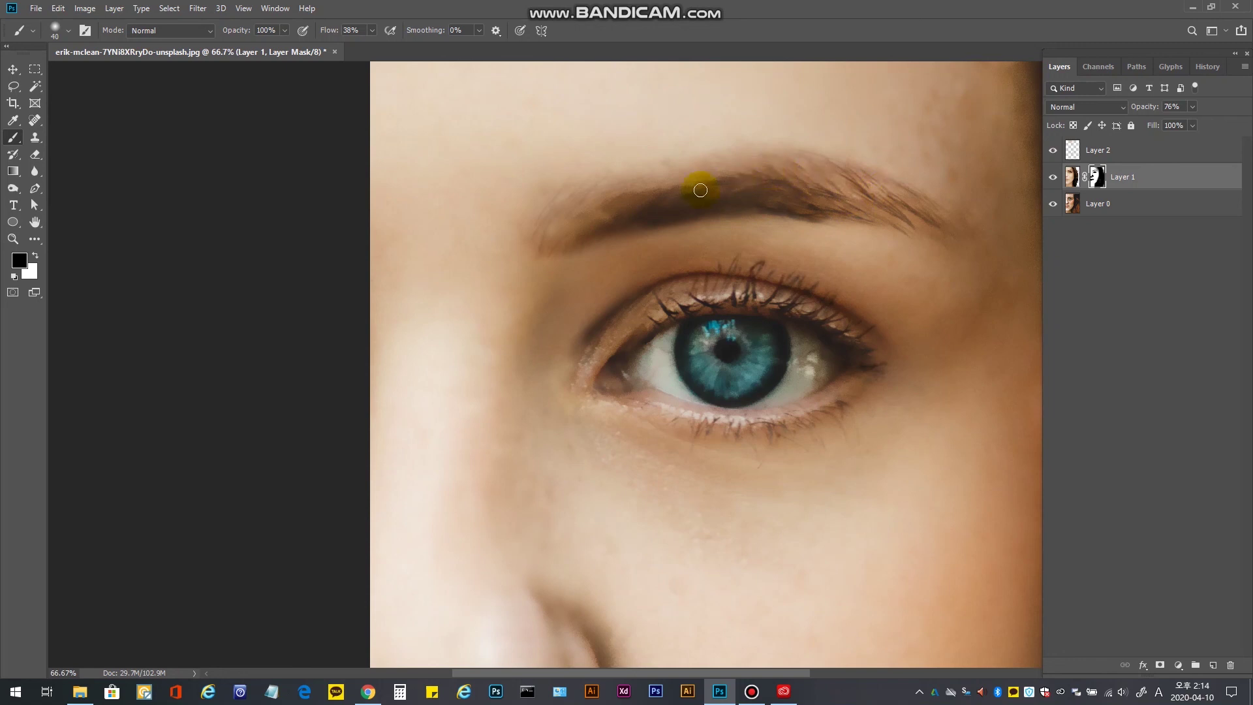
drag(799, 176, 667, 206)
mouse_move(686, 312)
mouse_down()
mouse_move(743, 301)
mouse_move(794, 309)
mouse_move(842, 322)
mouse_move(869, 354)
mouse_move(831, 327)
mouse_move(723, 314)
mouse_move(626, 358)
mouse_move(667, 343)
mouse_move(771, 397)
mouse_move(811, 390)
mouse_move(711, 409)
mouse_move(597, 373)
mouse_move(640, 398)
mouse_move(669, 400)
mouse_move(609, 365)
mouse_up()
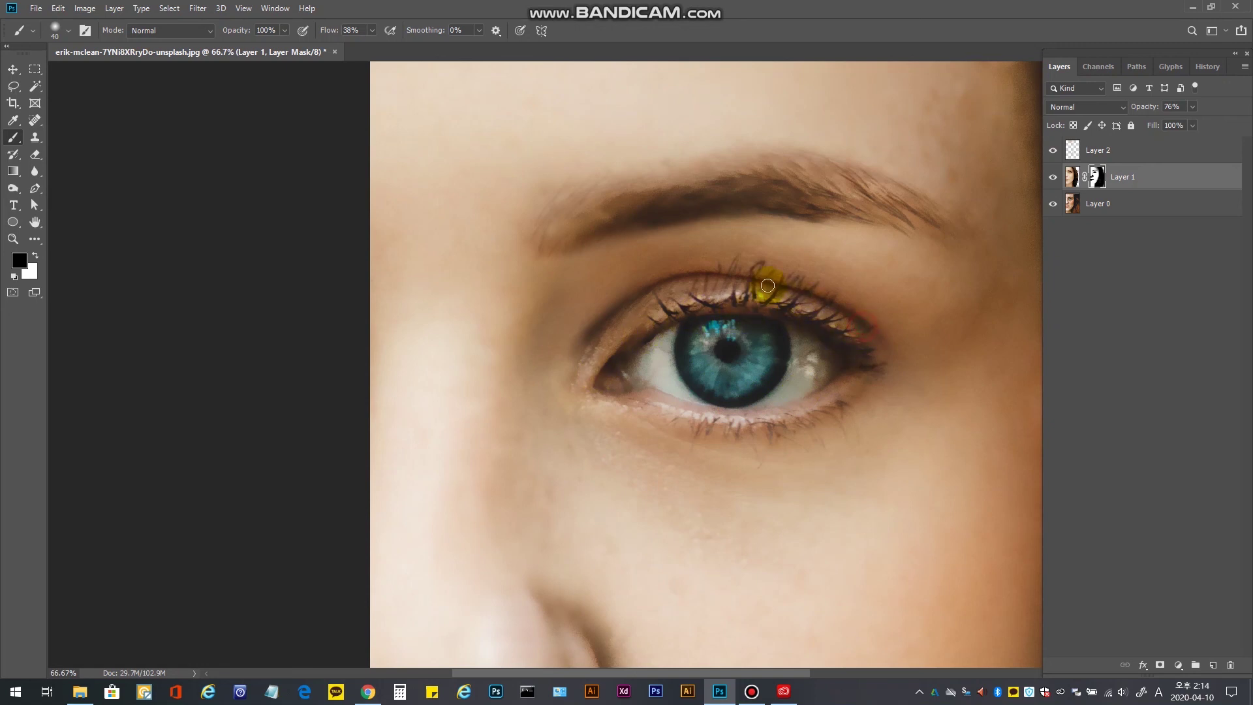
mouse_move(626, 308)
mouse_down()
mouse_move(578, 369)
mouse_move(859, 325)
mouse_move(860, 361)
mouse_move(772, 424)
mouse_move(741, 425)
mouse_move(684, 369)
mouse_up()
Add a Curves adjustment layer above Layer 2 and pull the RGB curve's midtones down, adding a second point in the highlights.
alt+click(674, 413)
alt+click(674, 414)
alt+click(674, 414)
alt+click(710, 461)
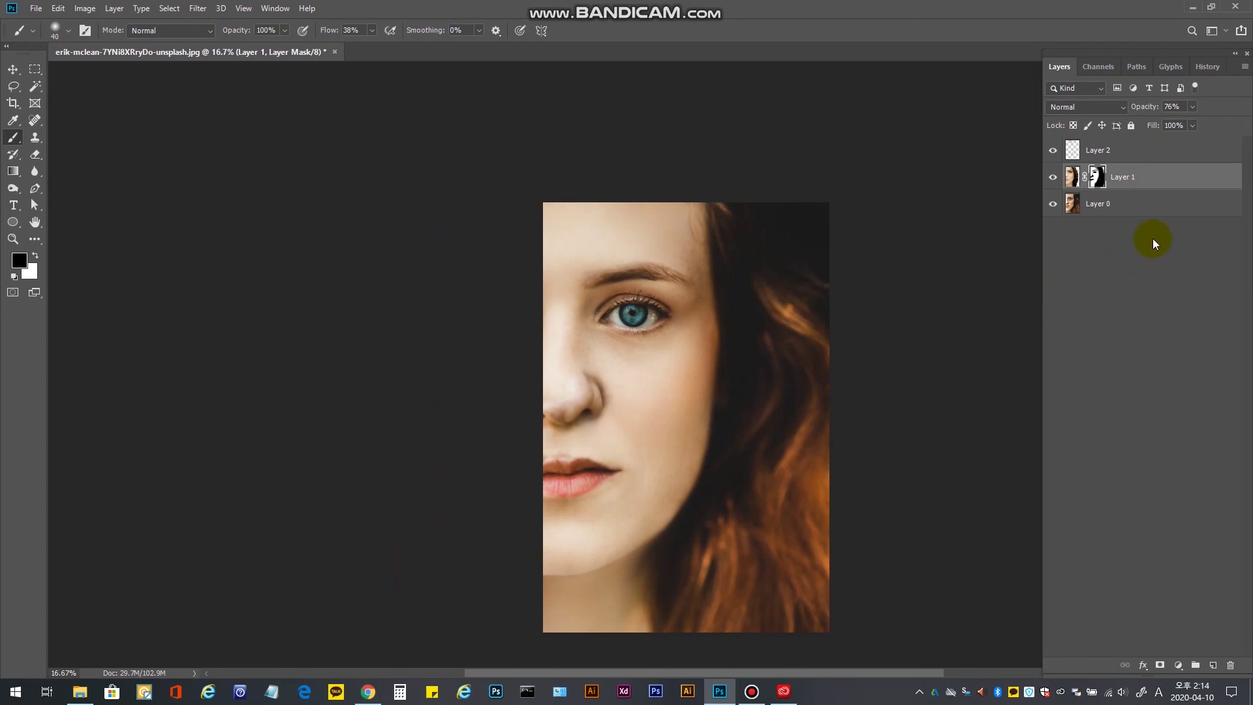
click(1143, 153)
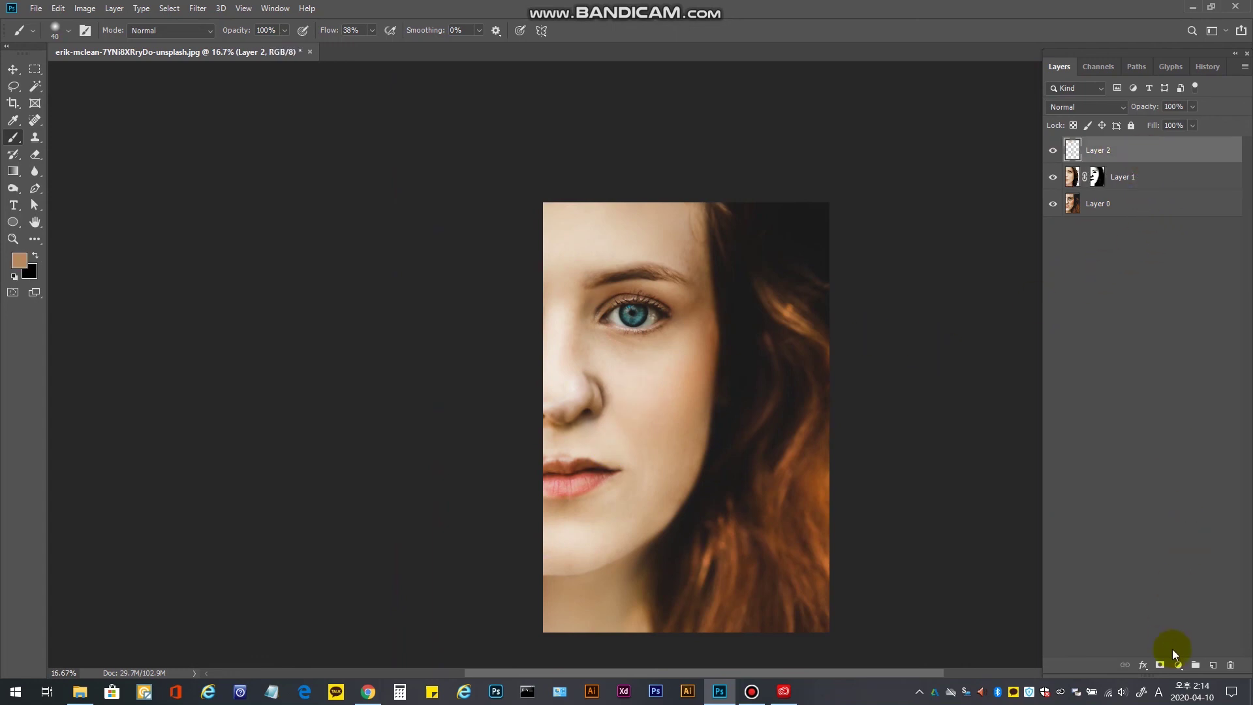
click(1177, 664)
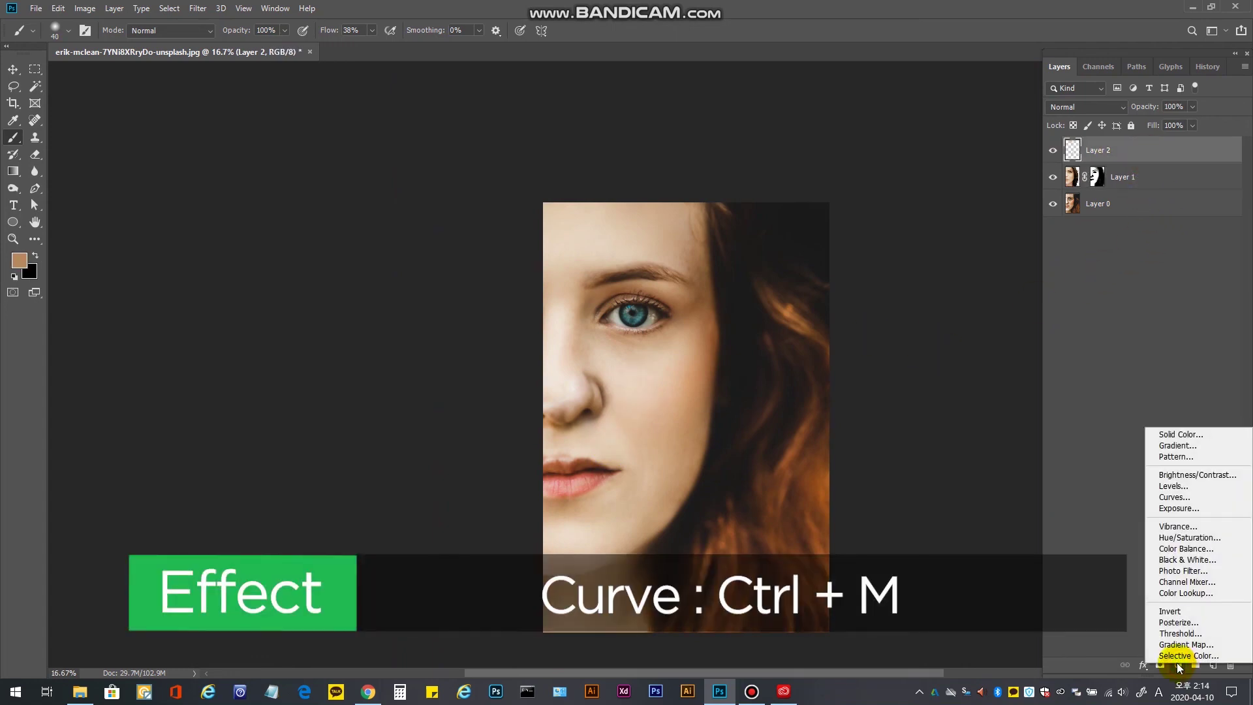
click(1159, 498)
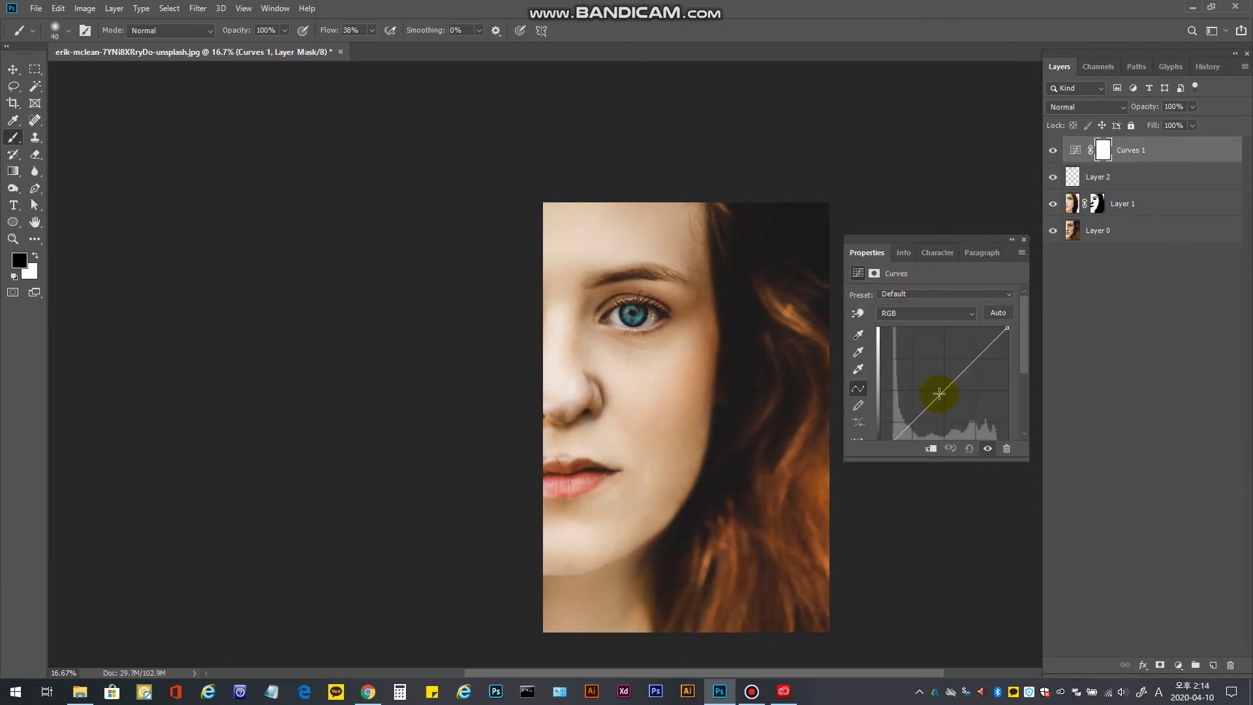
drag(938, 393, 945, 408)
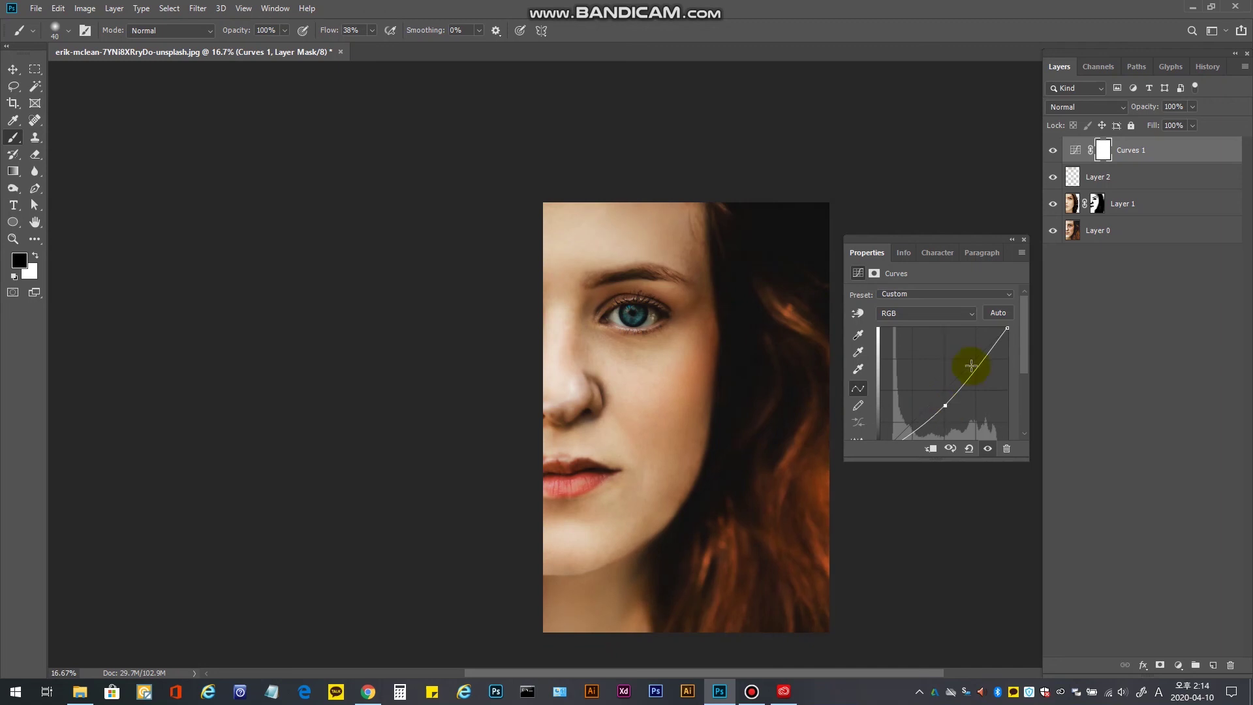
drag(971, 374, 969, 371)
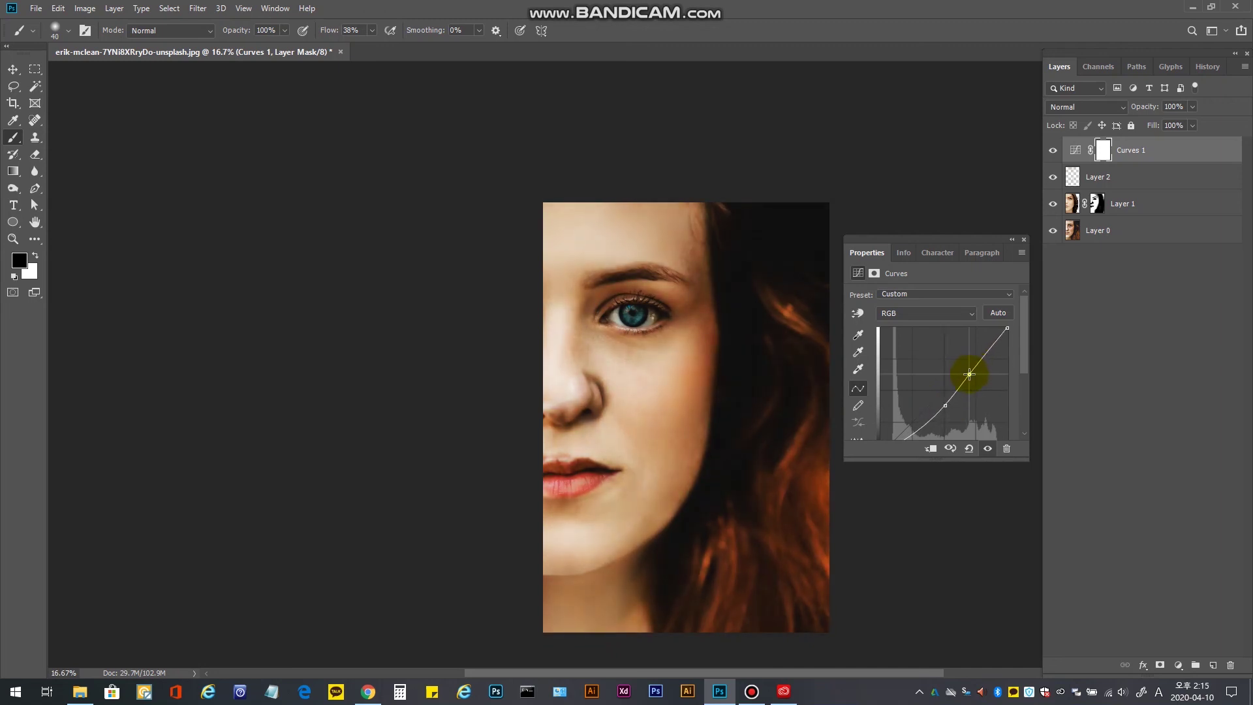
drag(969, 374, 969, 374)
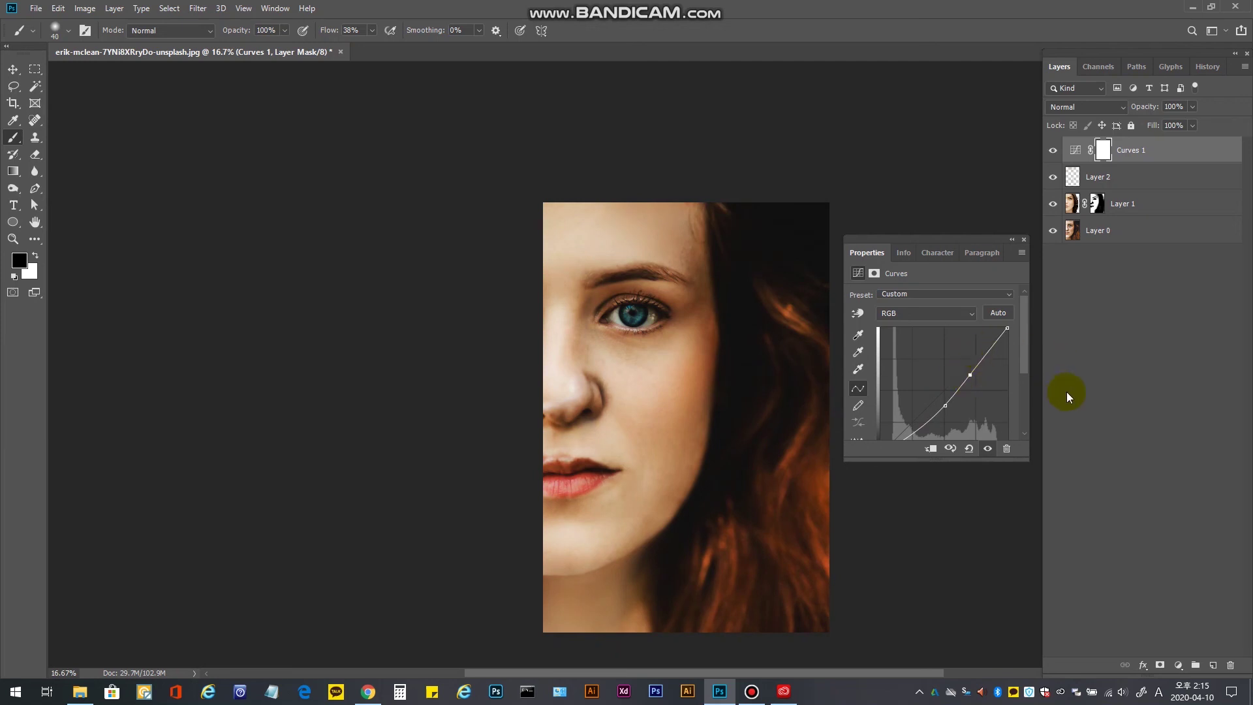
Add a Levels adjustment layer above the Curves layer with RGB input levels 11, 0.89 and 240.
click(1178, 666)
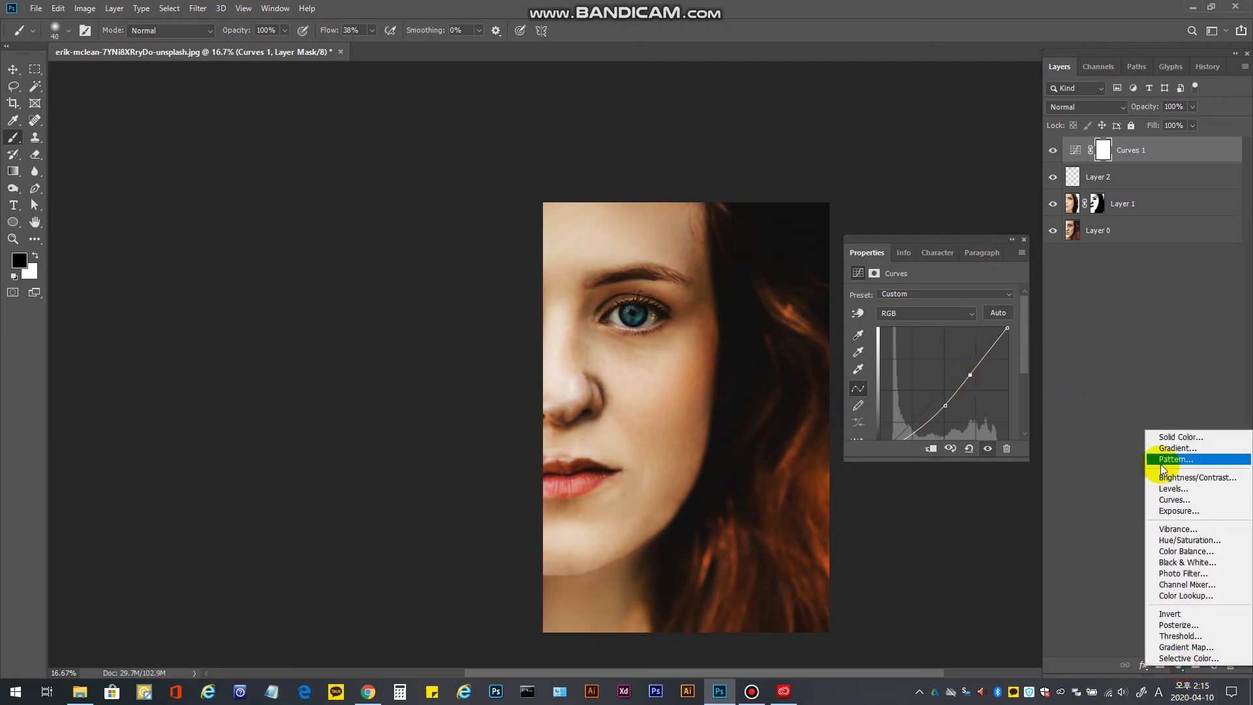
click(1183, 490)
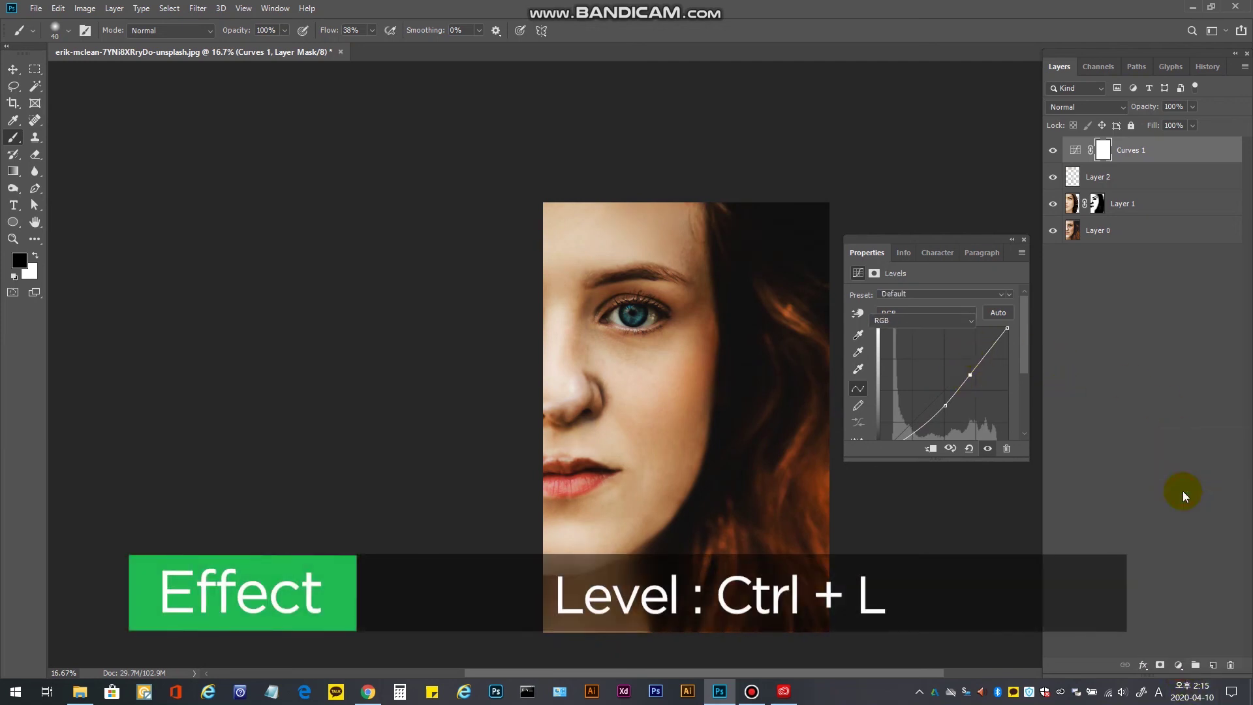
drag(870, 391, 875, 393)
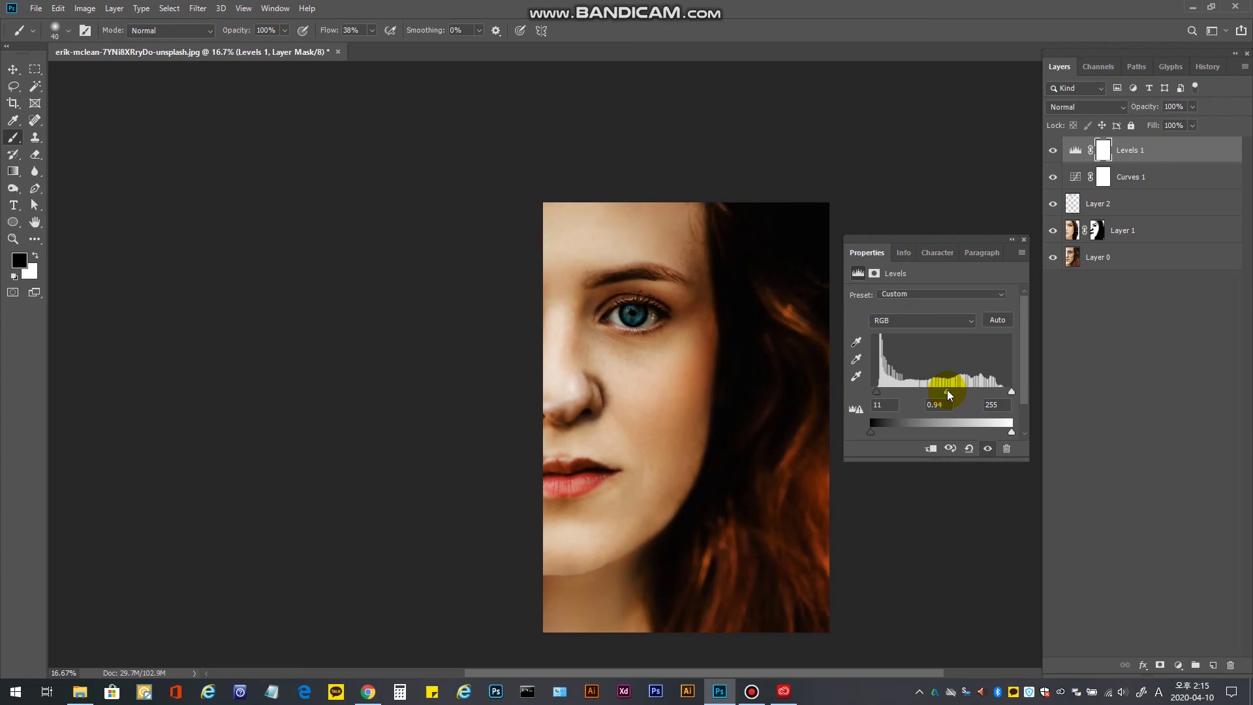
drag(946, 390, 1003, 390)
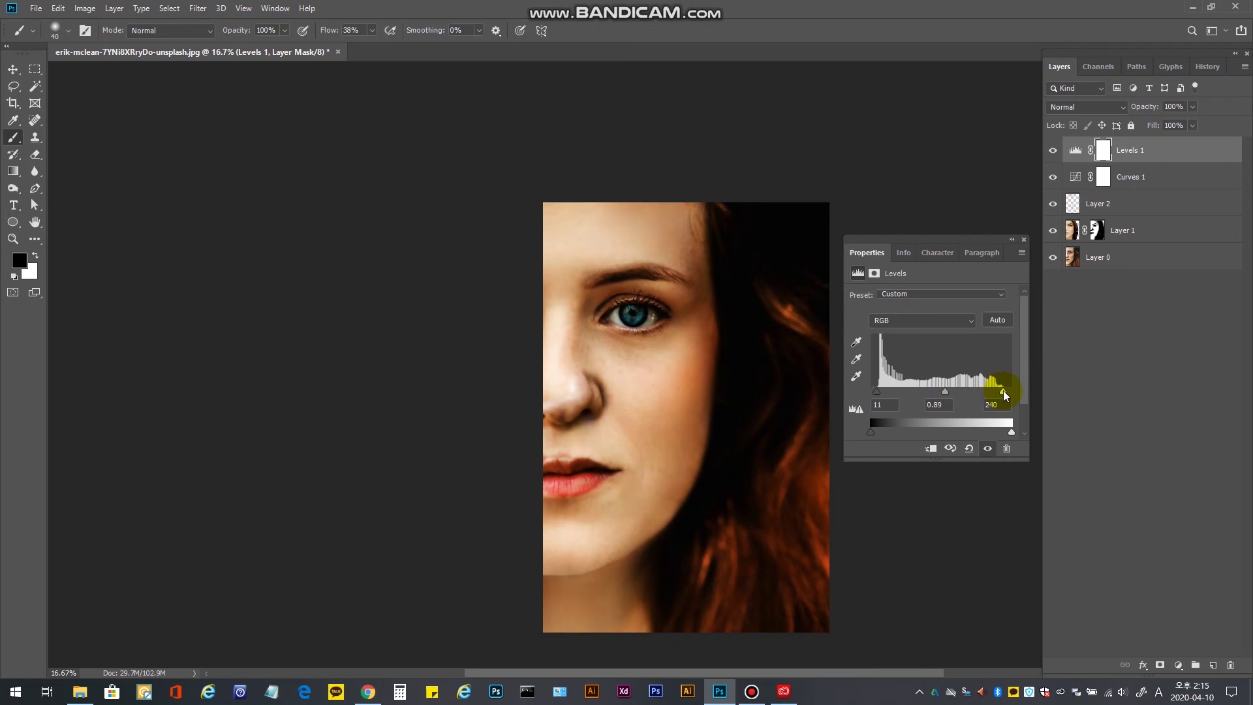
click(993, 409)
Hide all tools and panels to view the graded portrait on its own.
drag(794, 471, 744, 410)
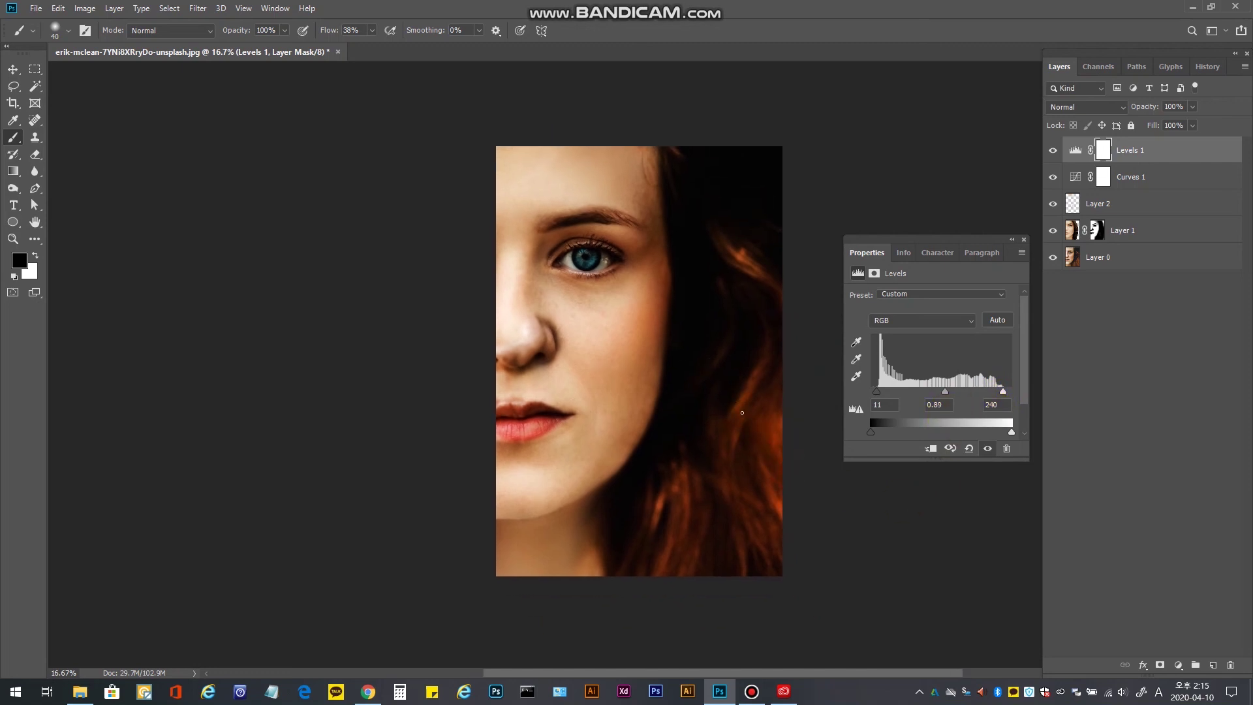
key(Tab)
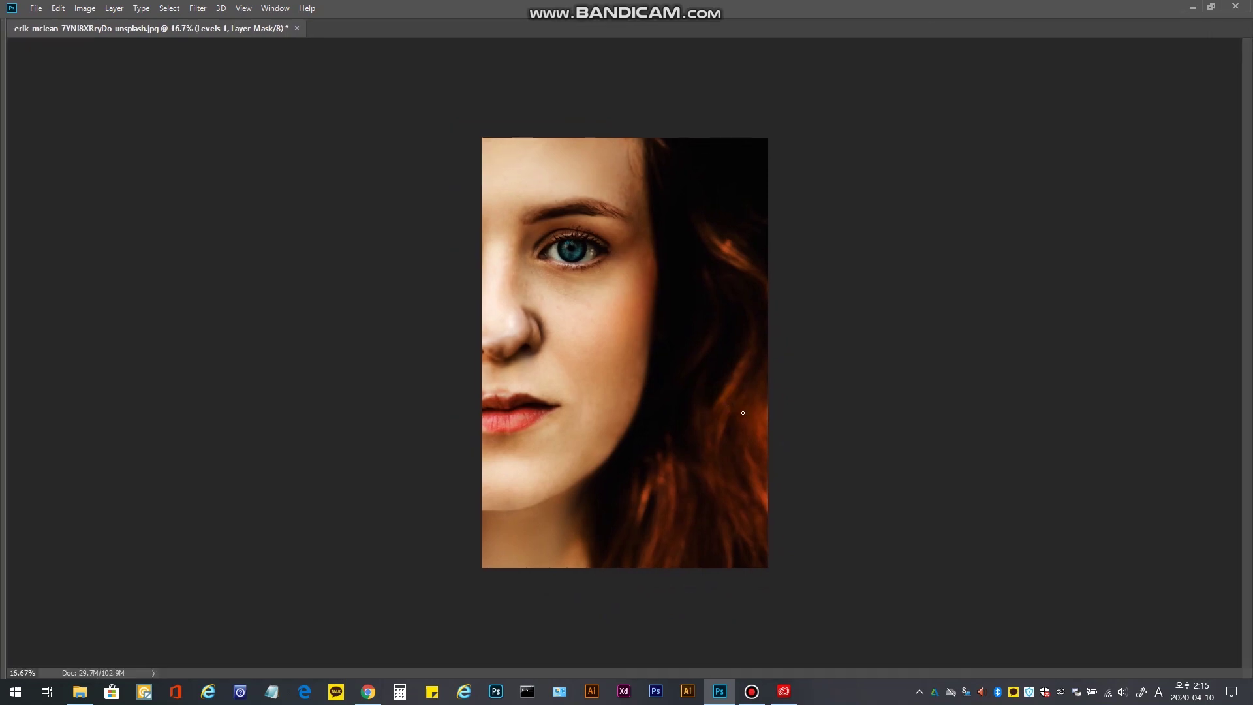